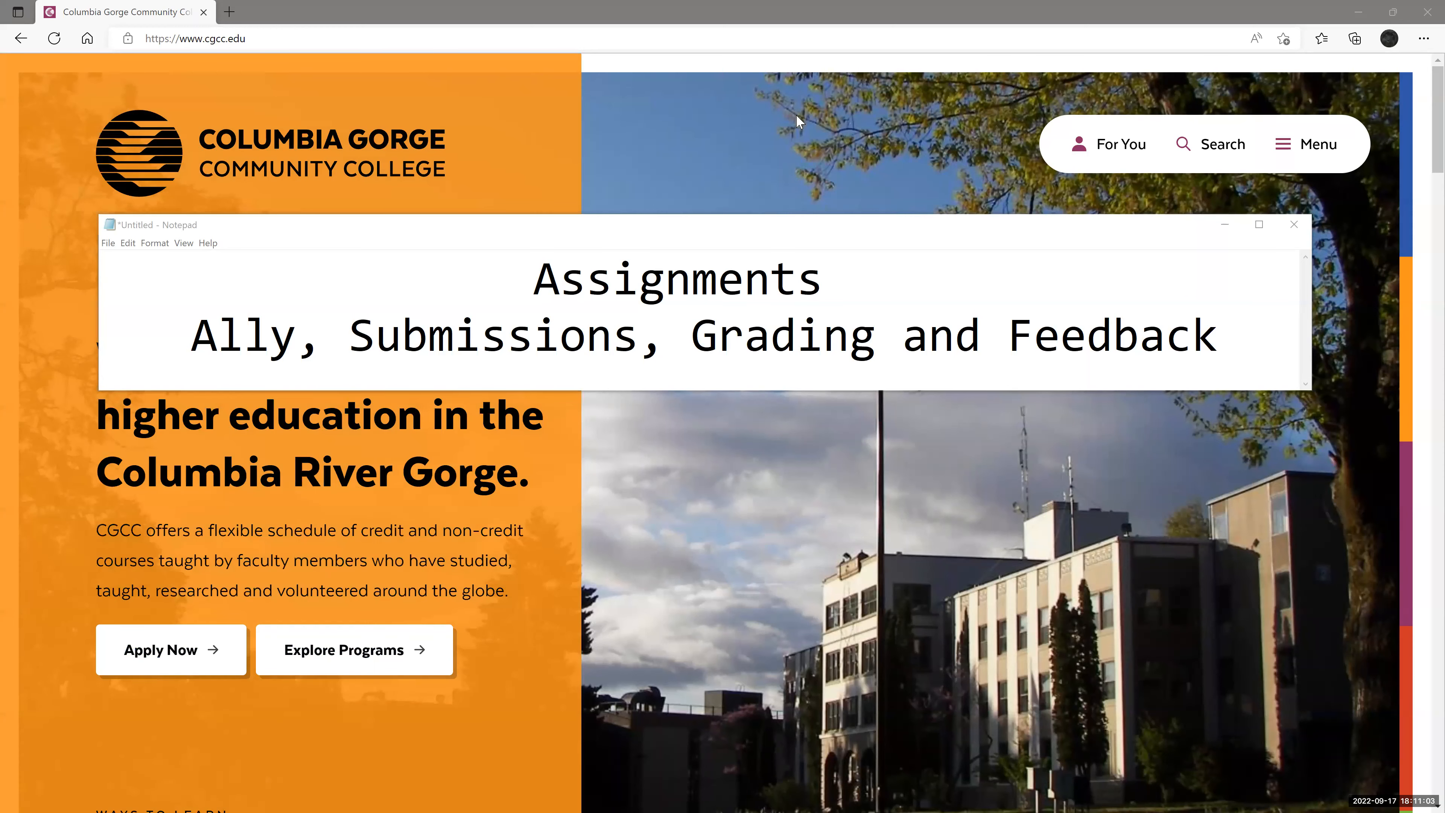
- Go from the college website to the self-service portal and enter the Student Portal homepage
click(889, 200)
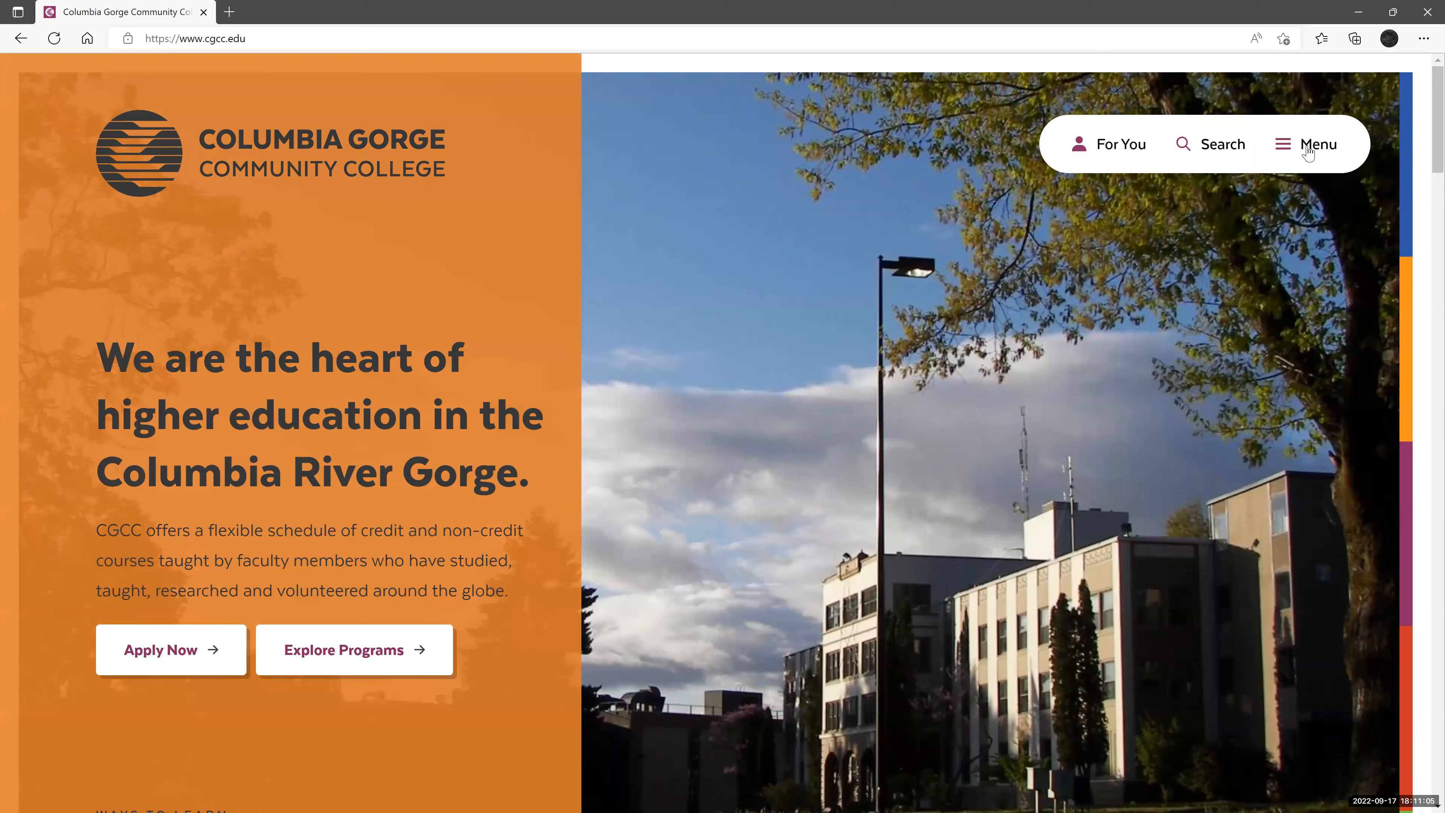
click(1306, 144)
click(726, 662)
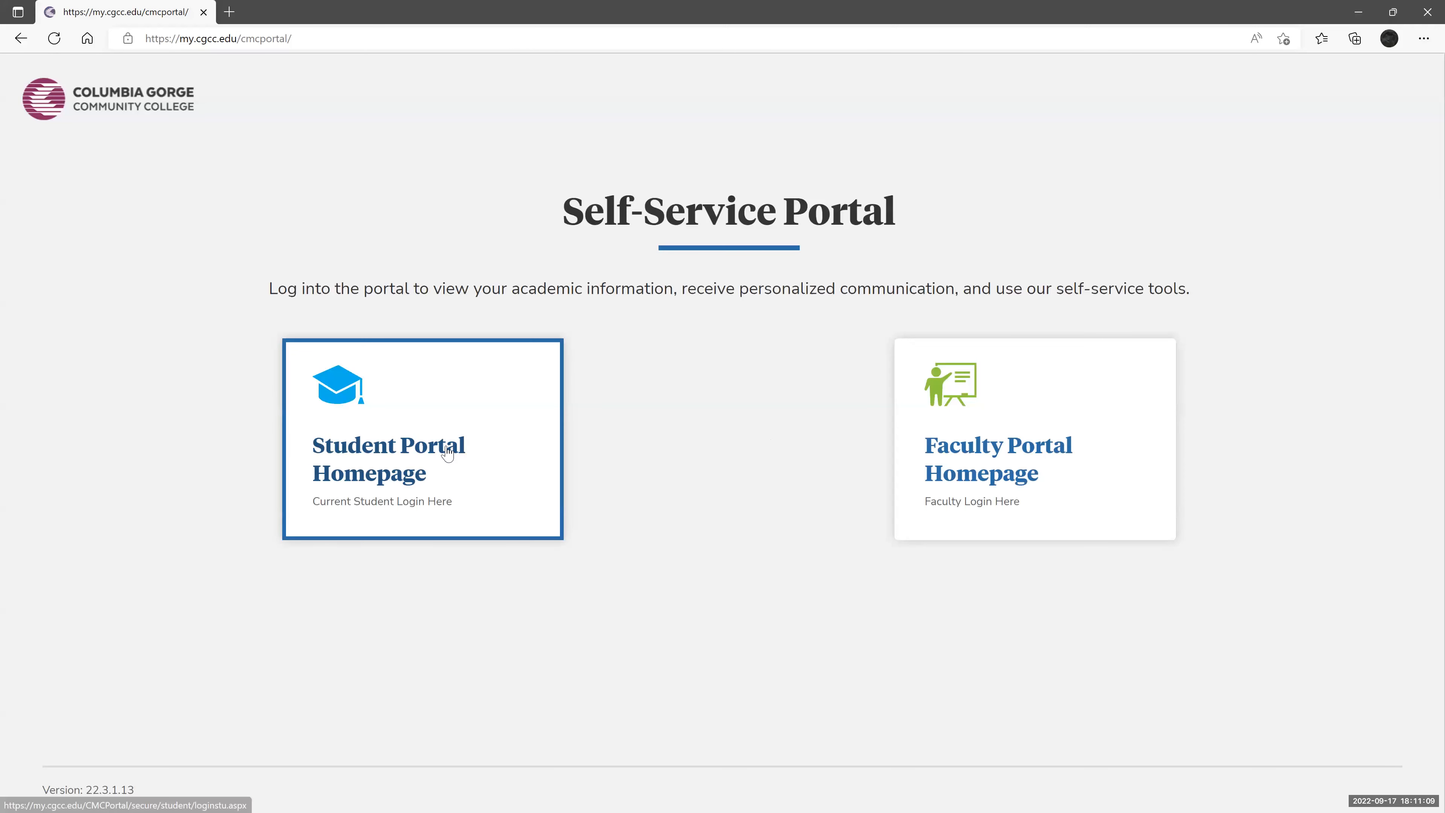
click(449, 453)
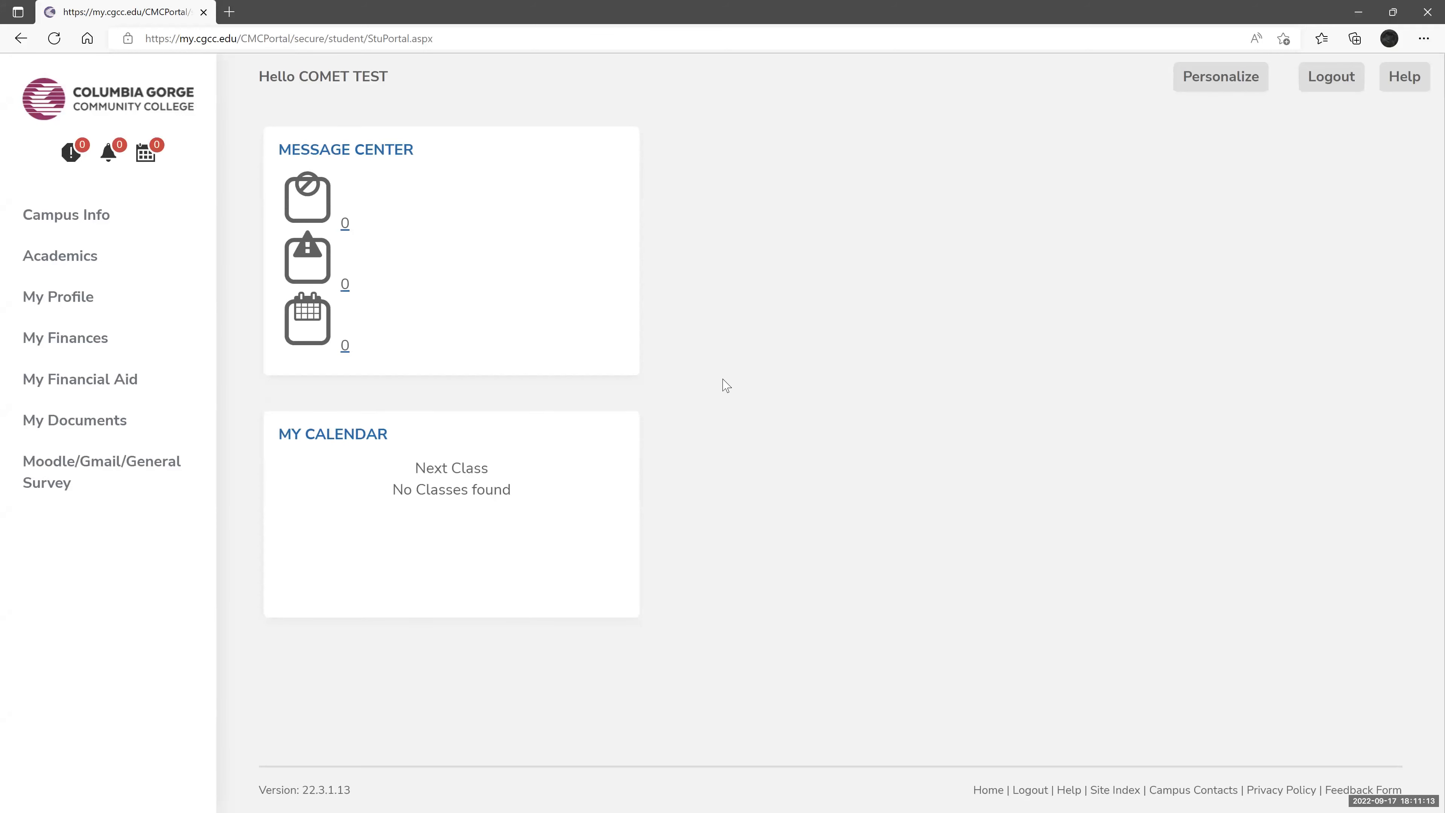
- Launch Moodle from the student portal's Moodle/Gmail/General Survey links
click(215, 462)
click(73, 555)
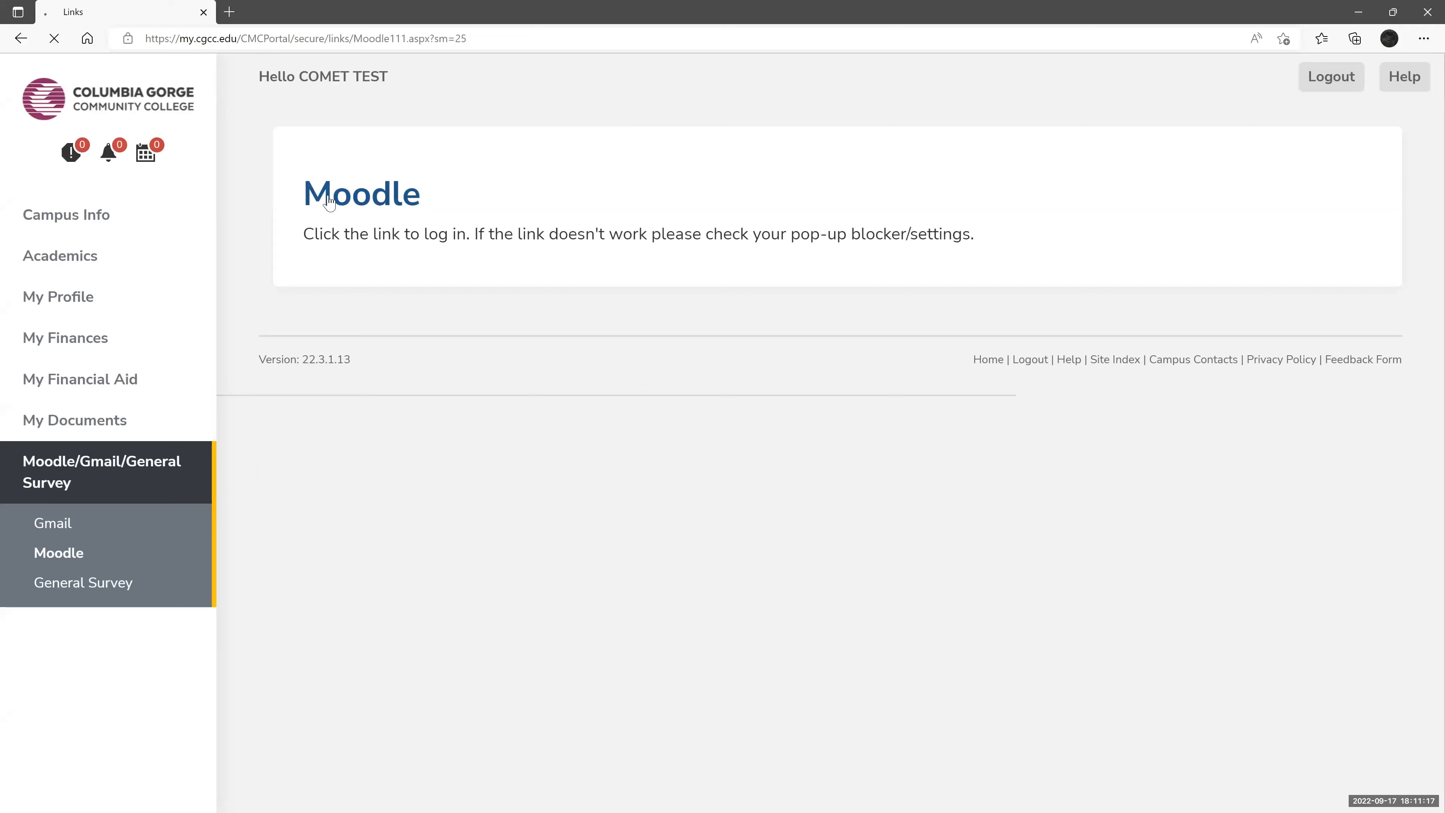
click(331, 200)
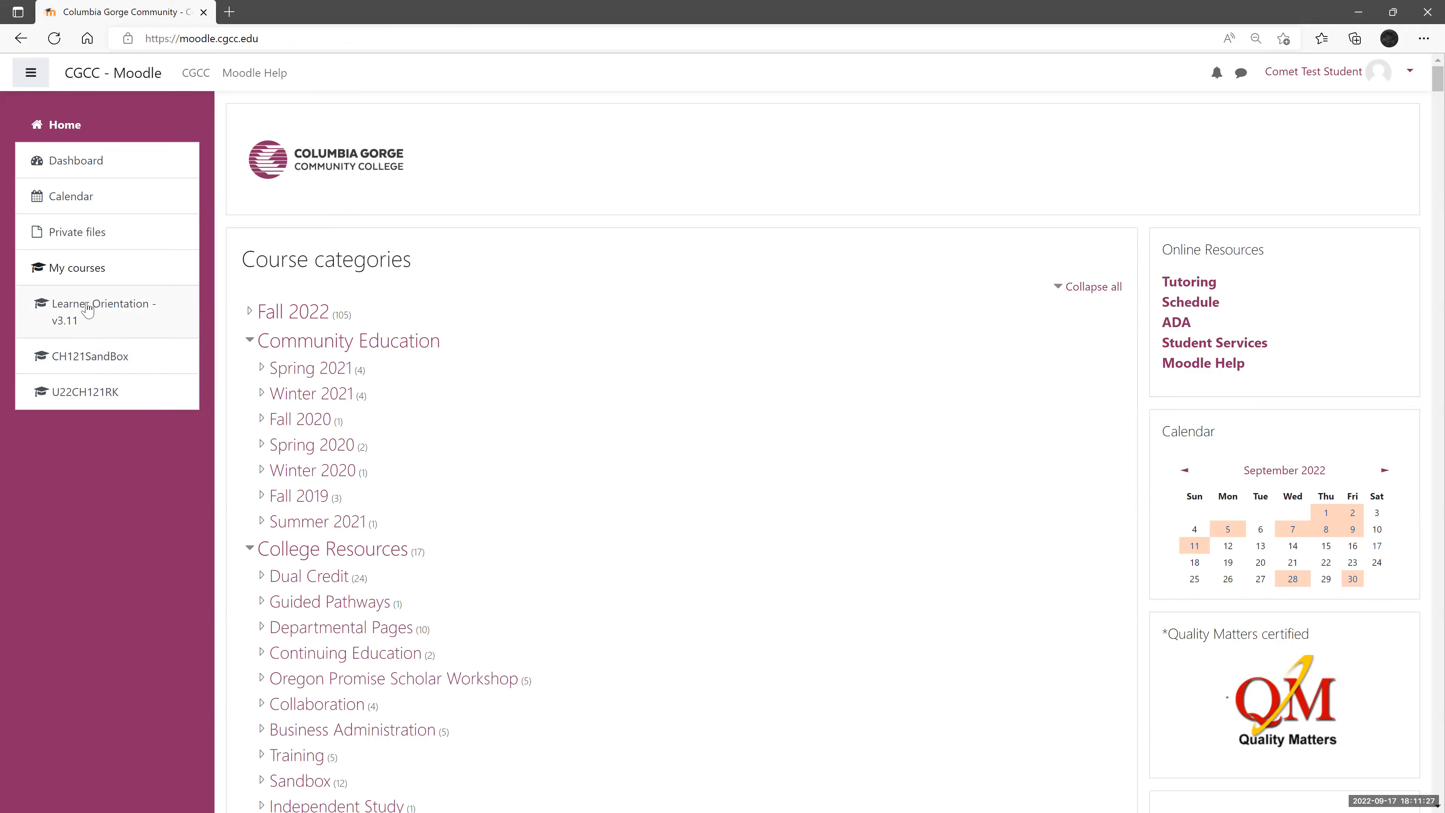
- Open the CH121SandBox course and go to the HW1 assignment in its Homework section
click(75, 358)
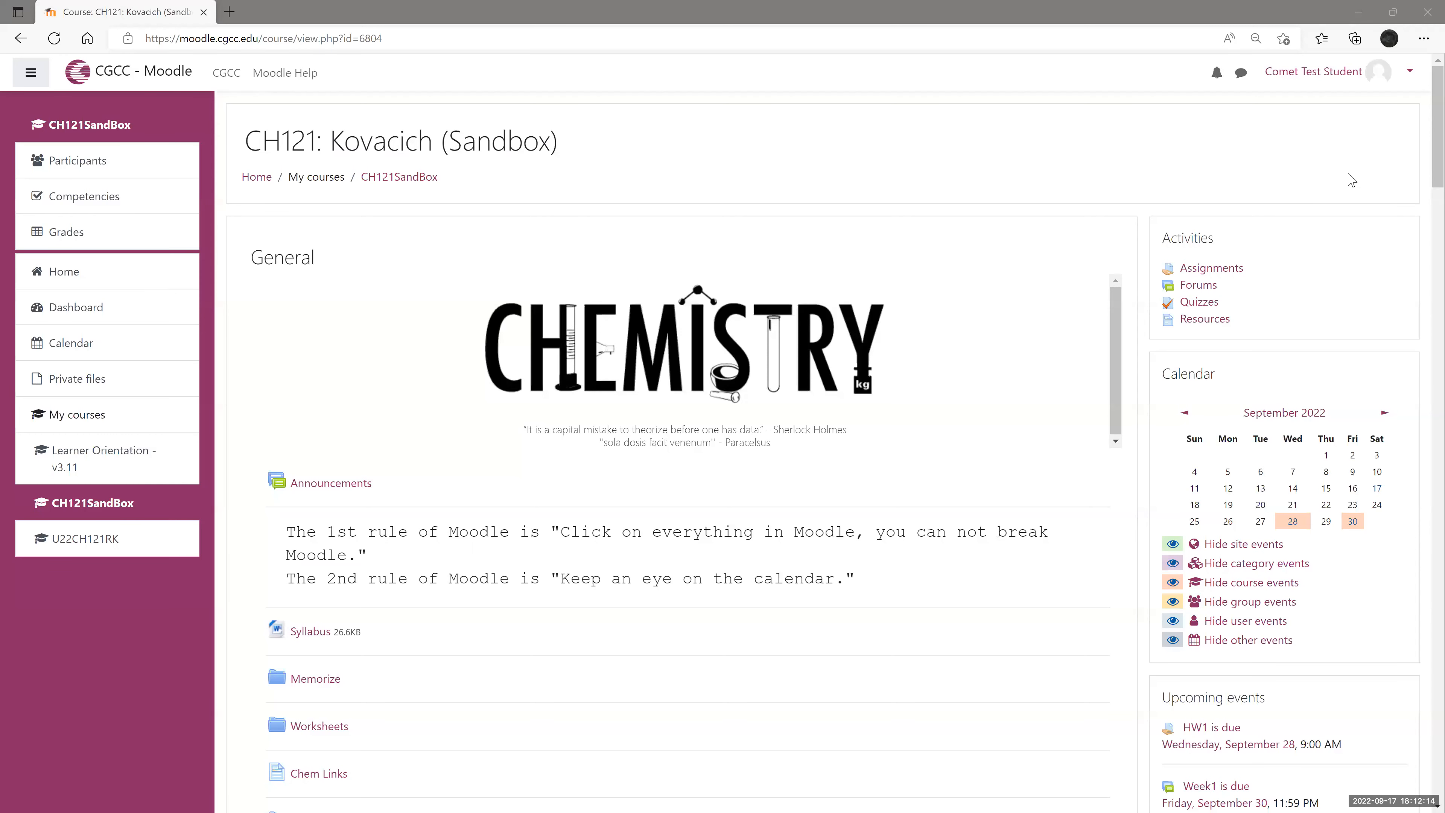
drag(1434, 101, 1433, 111)
scroll(1423, 119, down, 2)
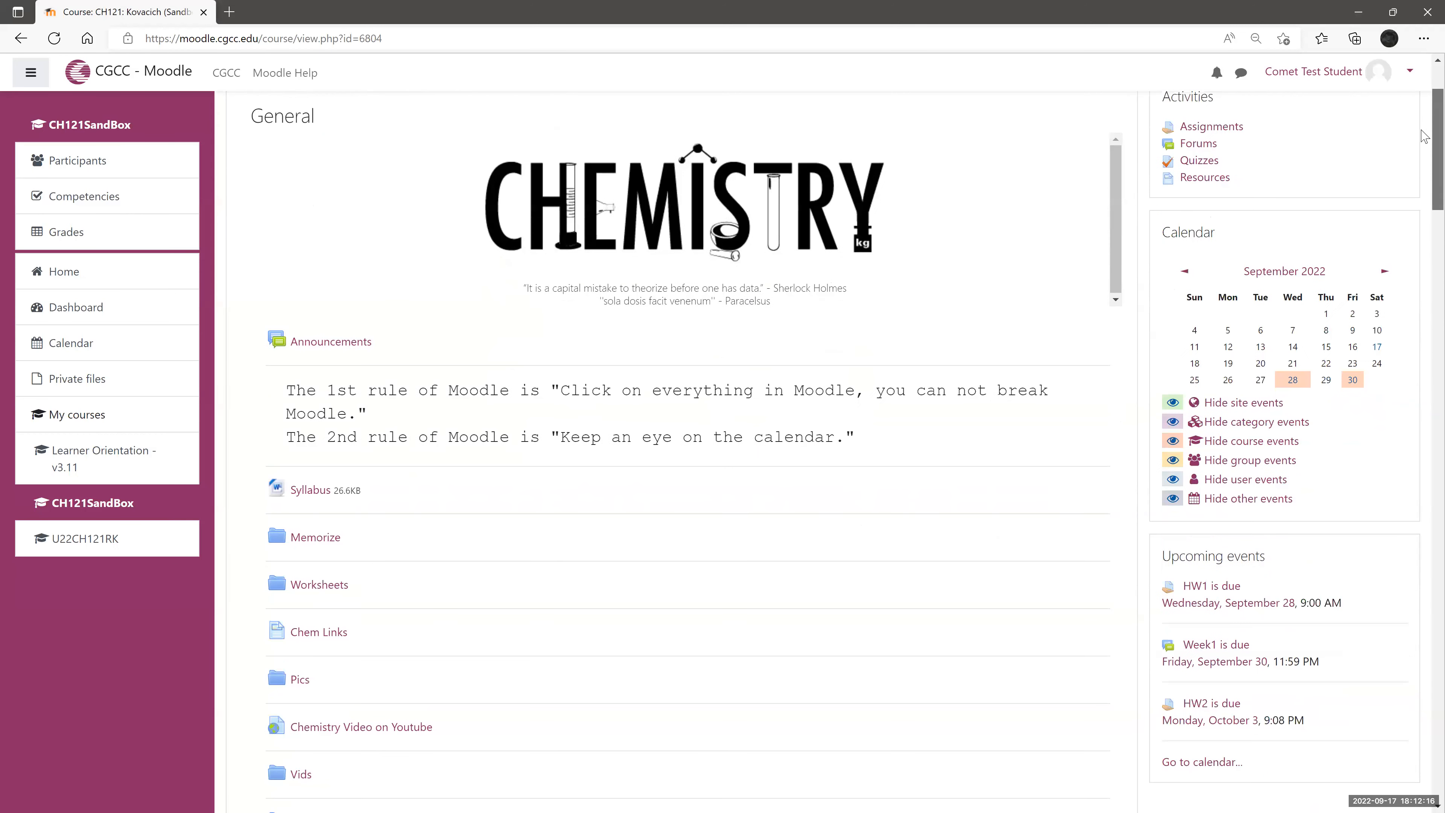
scroll(1415, 171, down, 3)
scroll(1395, 213, down, 8)
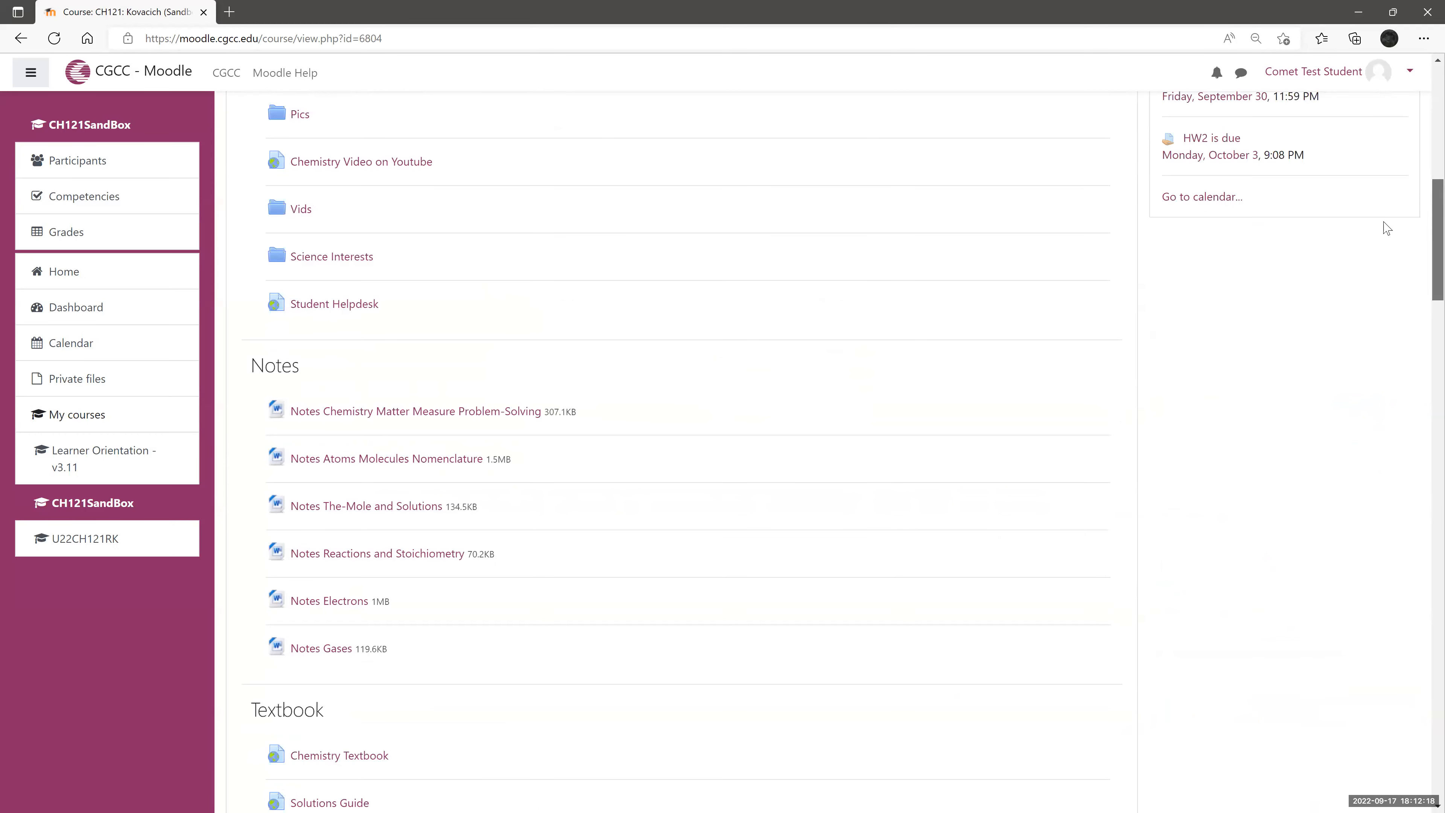
scroll(1374, 268, down, 8)
scroll(1368, 312, down, 2)
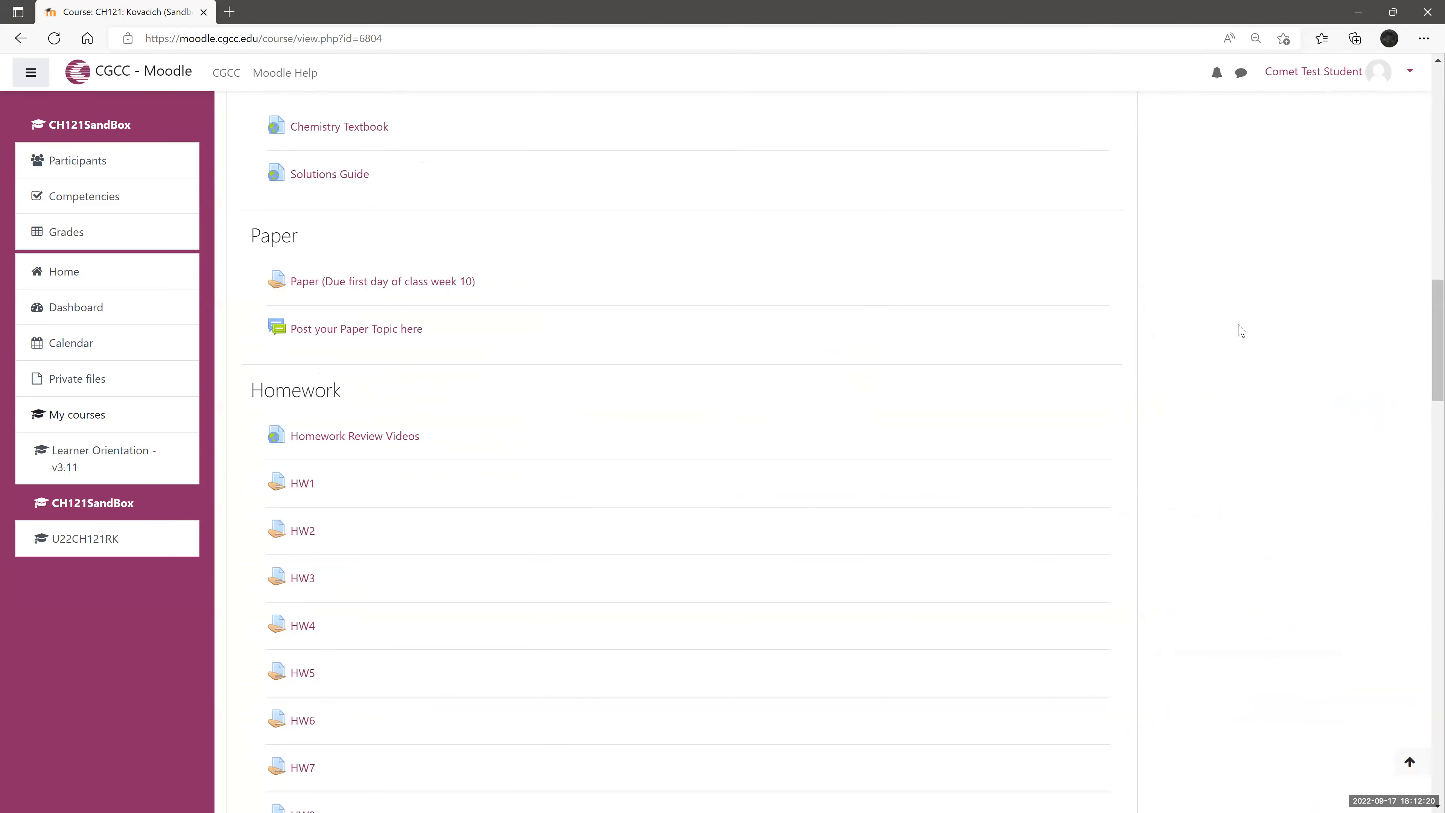
click(305, 484)
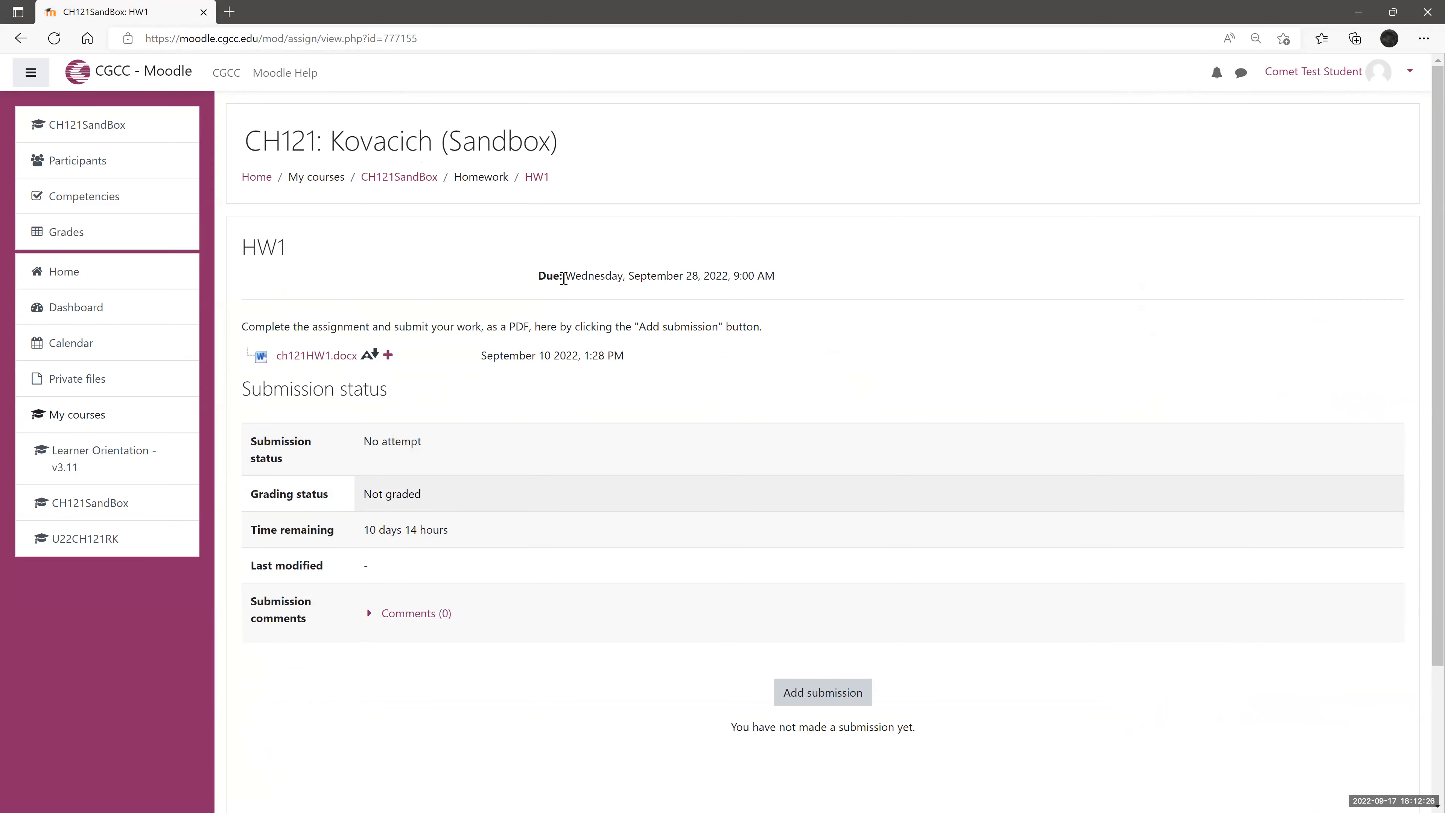
- Highlight HW1's due date and submission instructions, and view the alternative download formats for ch121HW1.docx without downloading any
drag(563, 276, 788, 288)
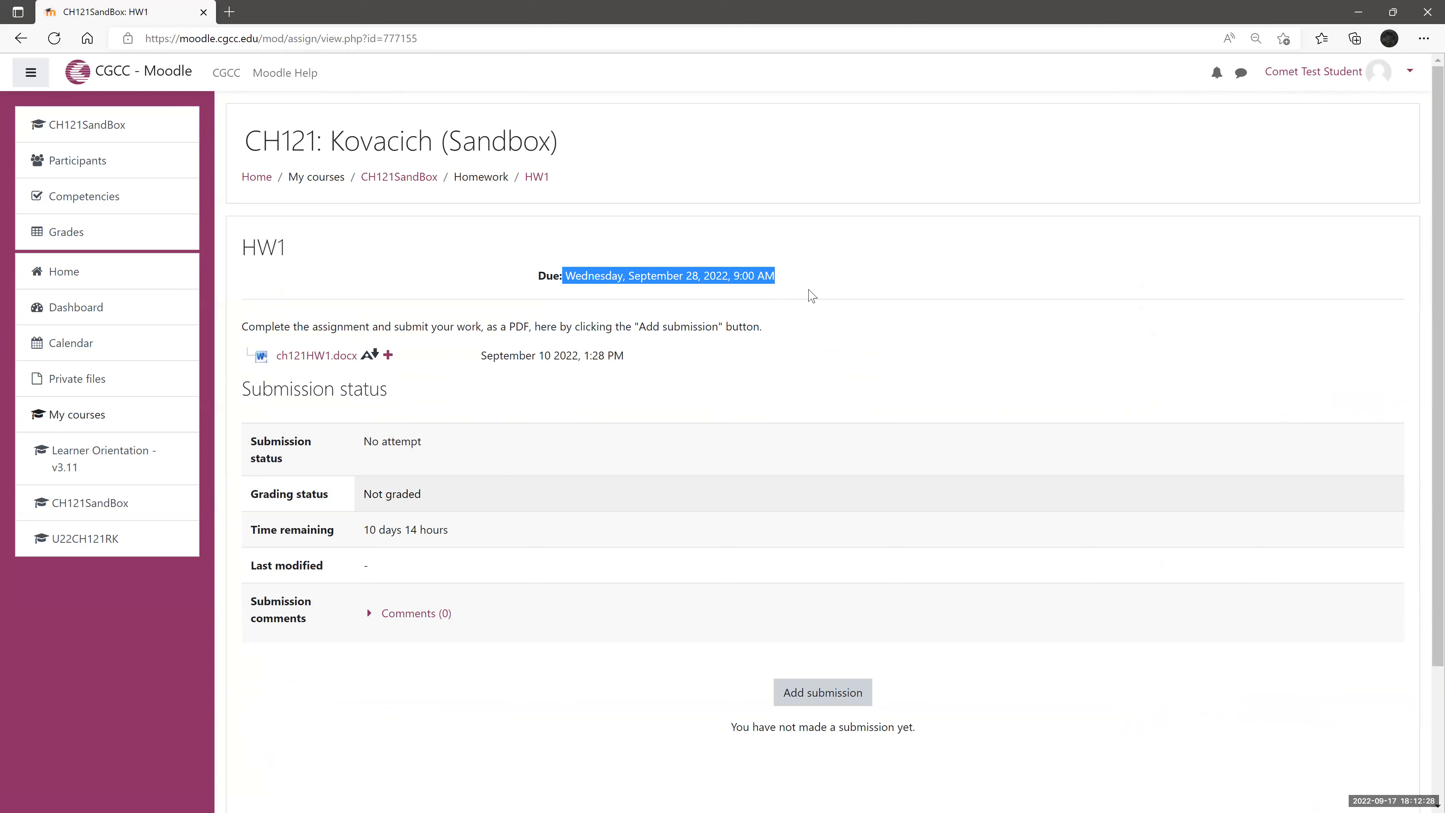
click(667, 290)
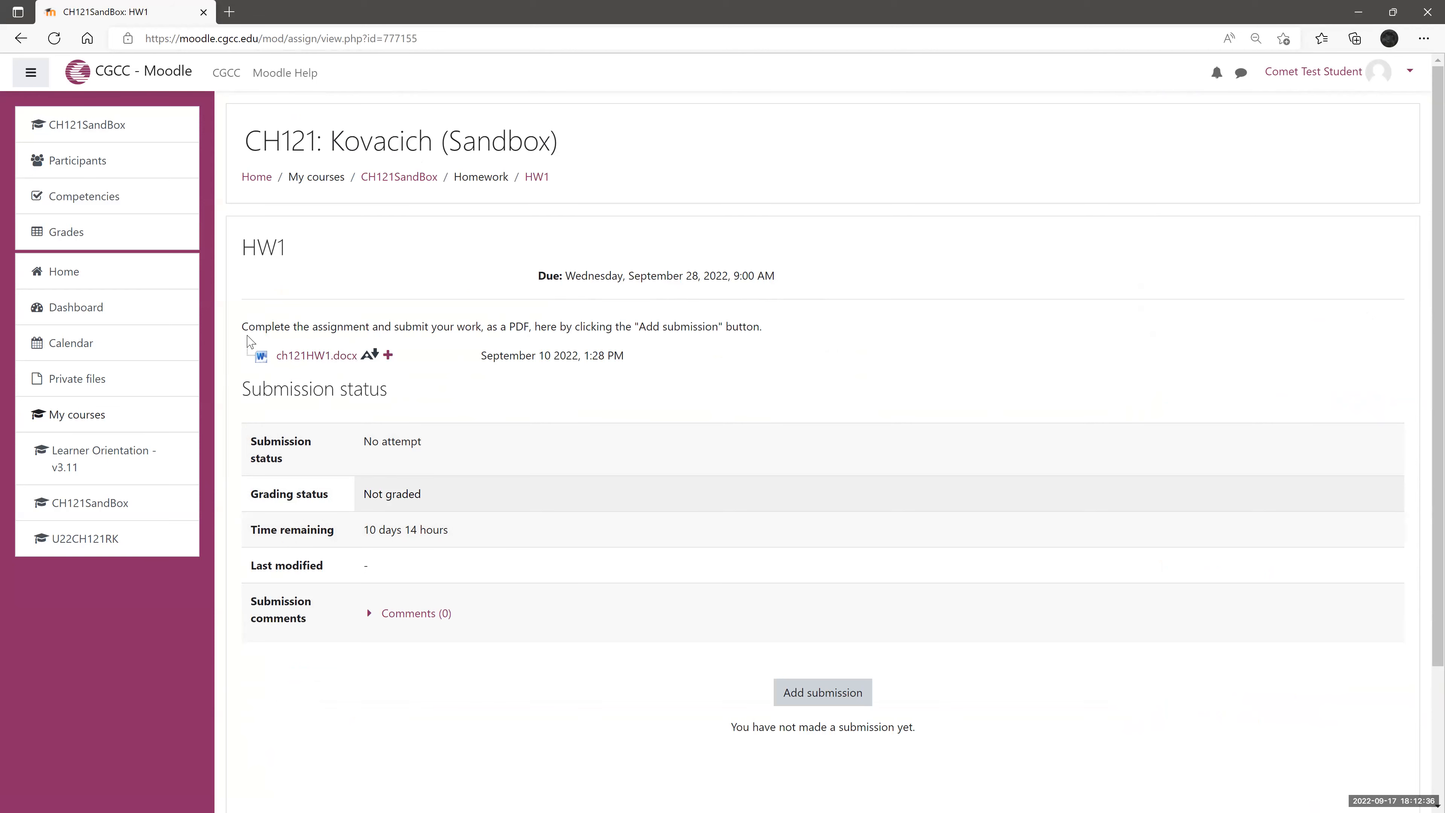
drag(242, 326, 763, 341)
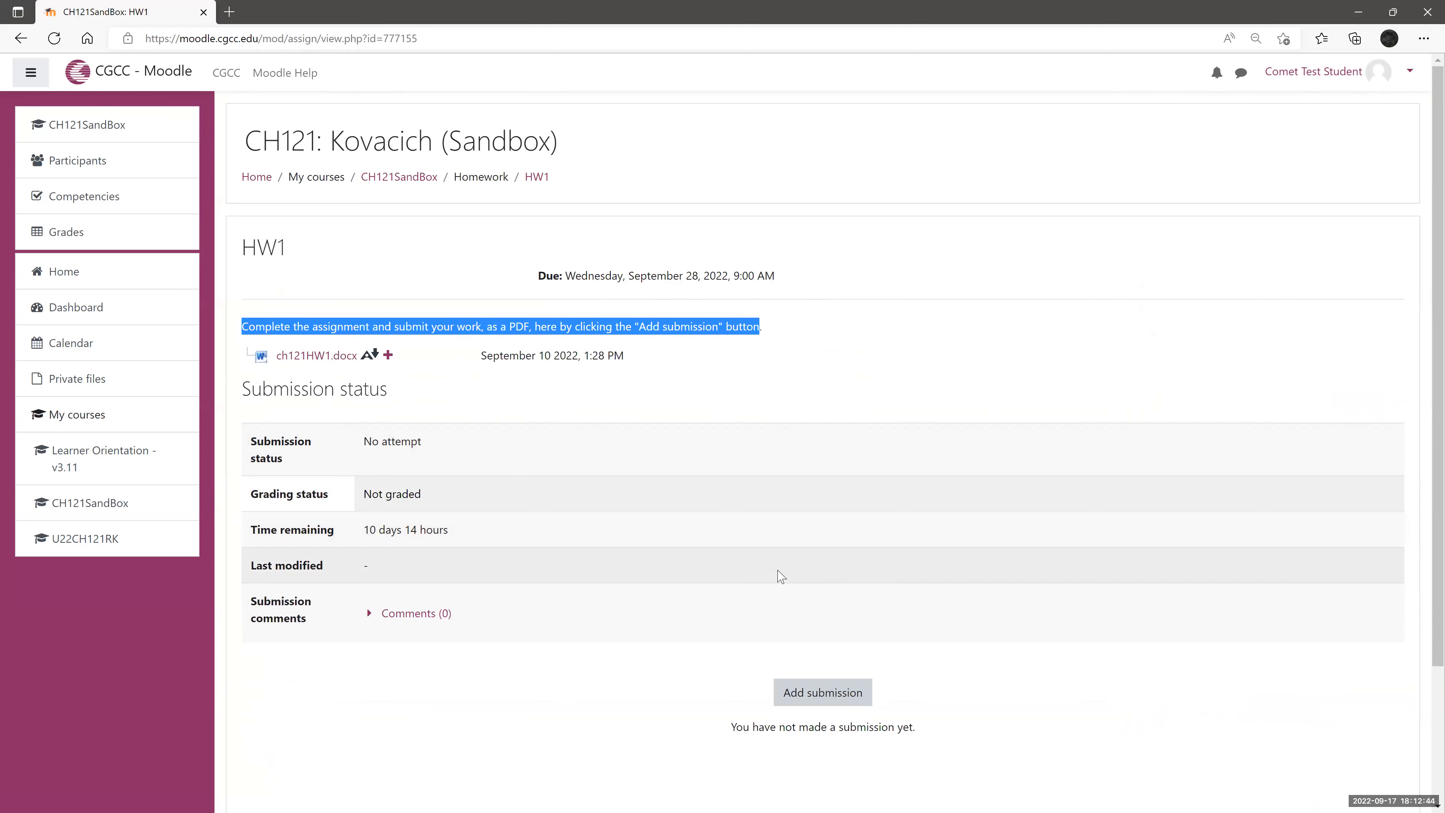
click(788, 583)
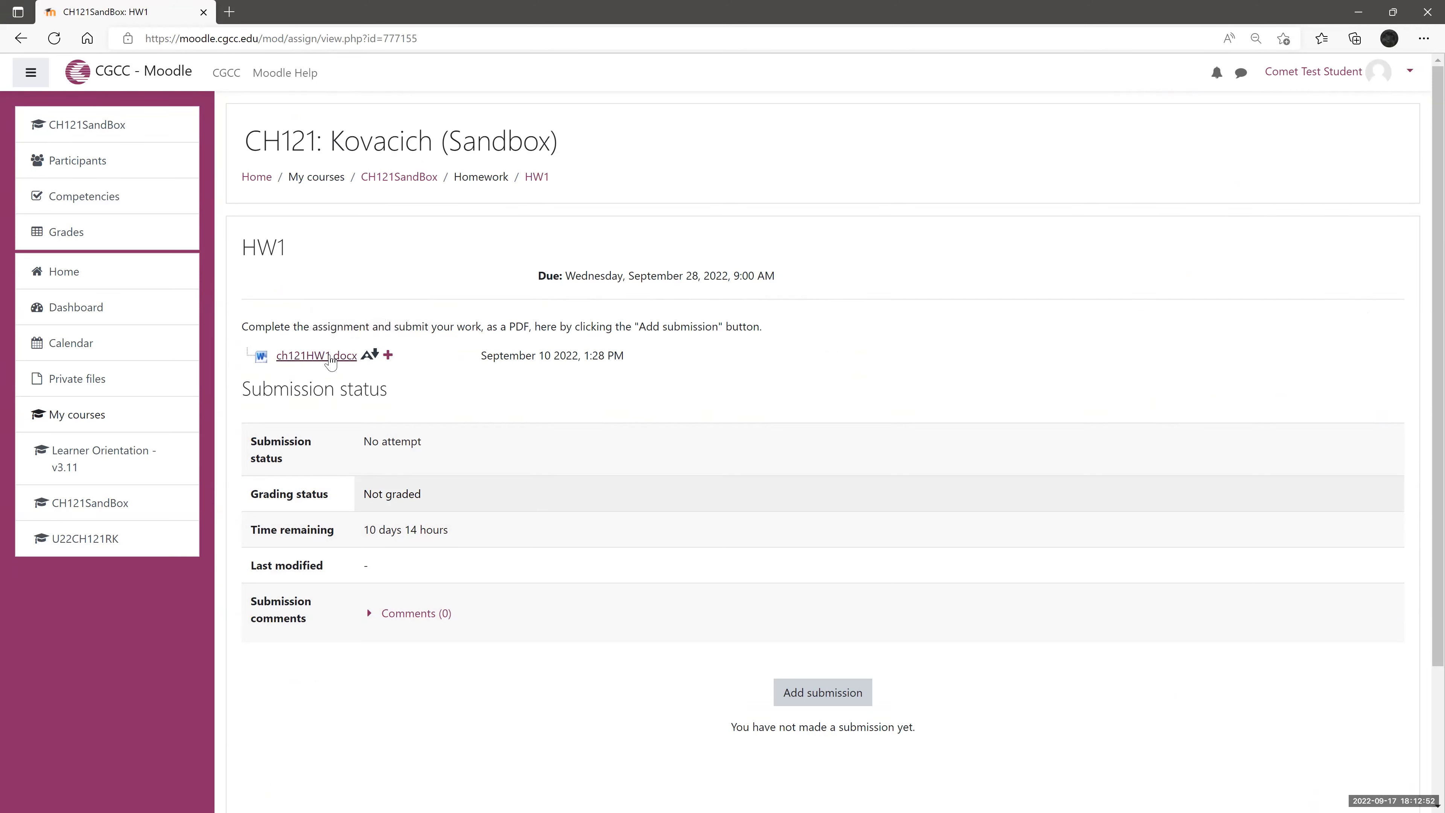
click(368, 355)
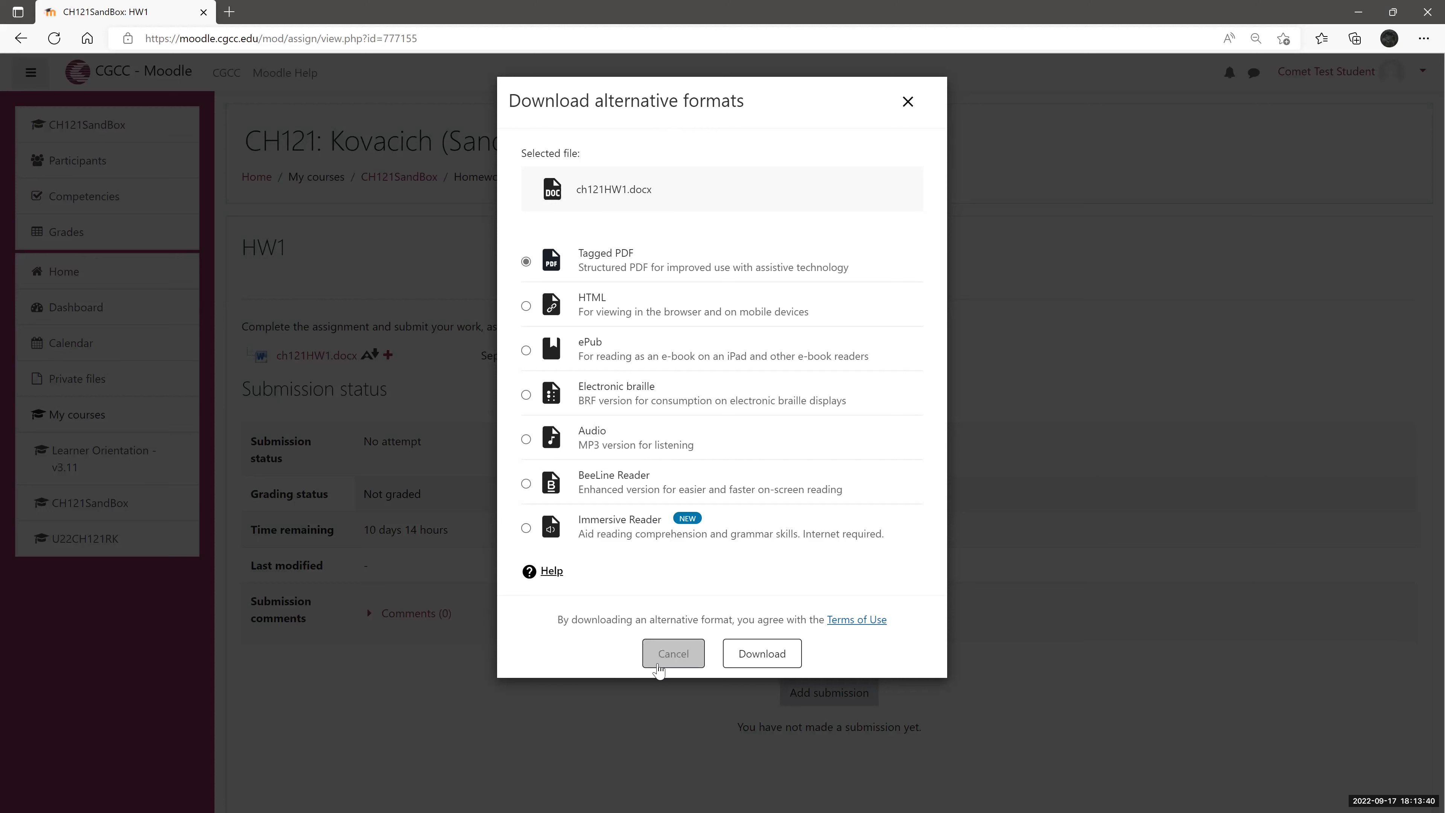
click(661, 667)
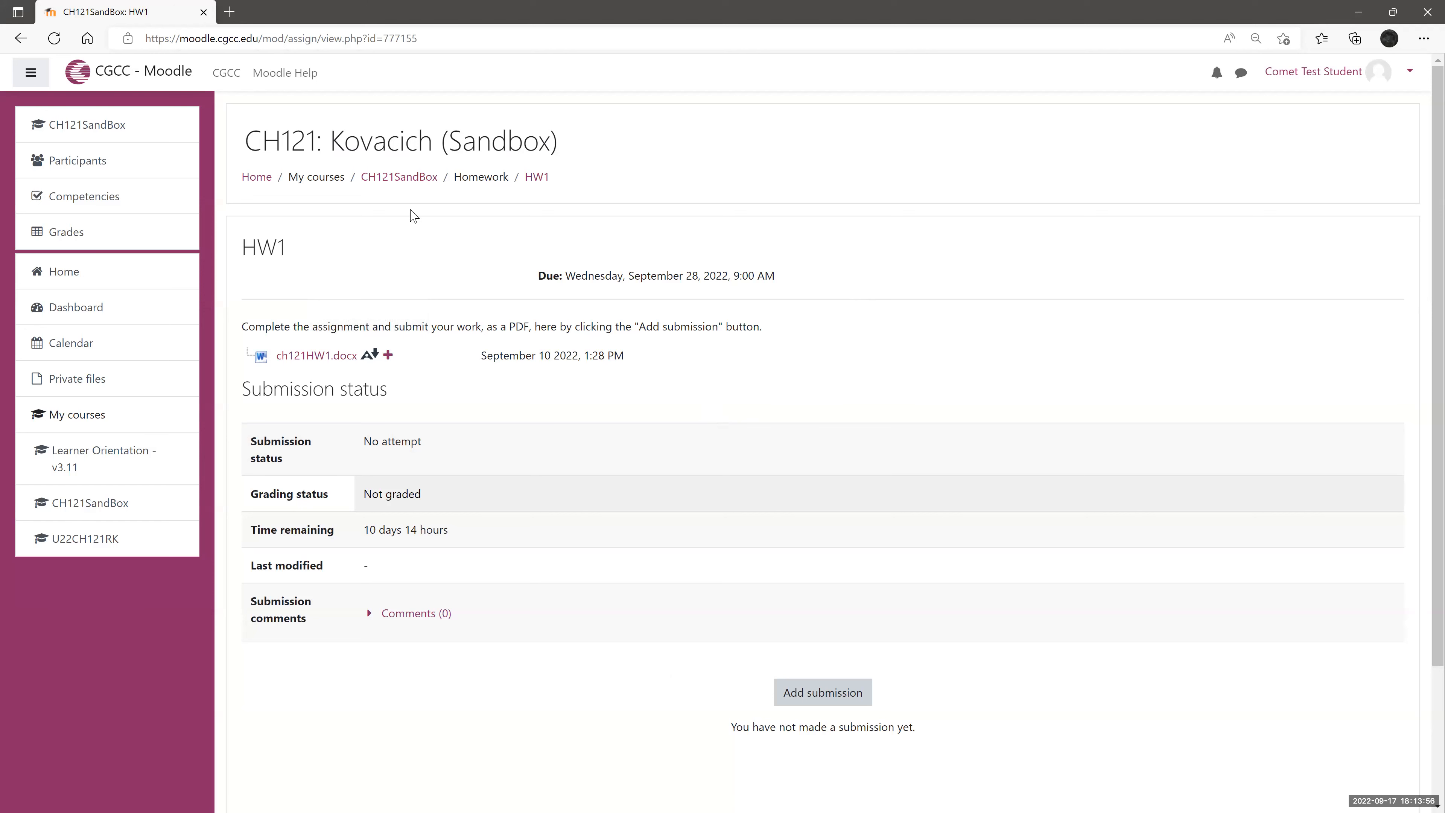
- Start a submission for HW1 and upload Comet-HW1.pdf from the CH121-Comet folder on the desktop
click(805, 698)
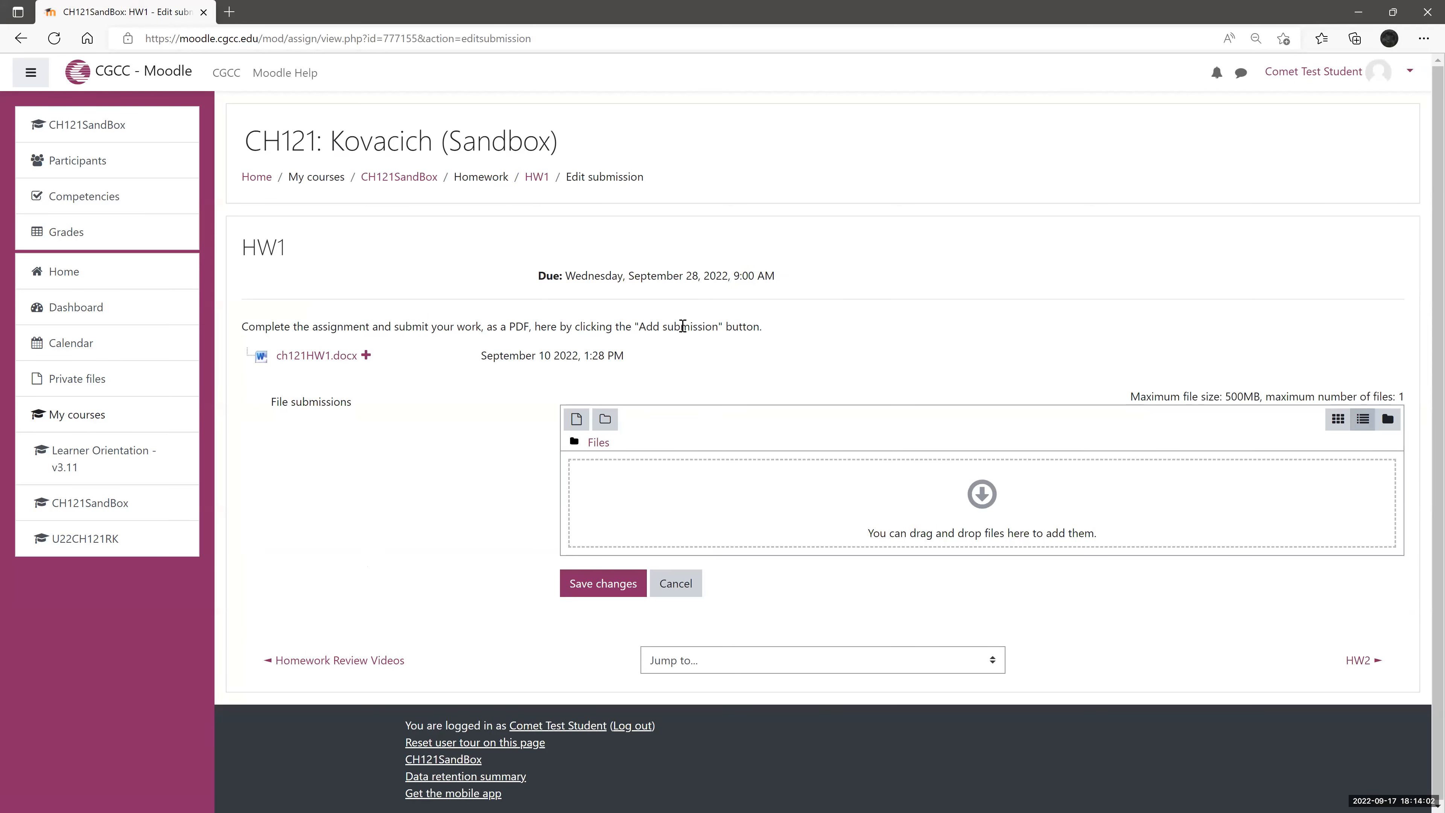
click(840, 498)
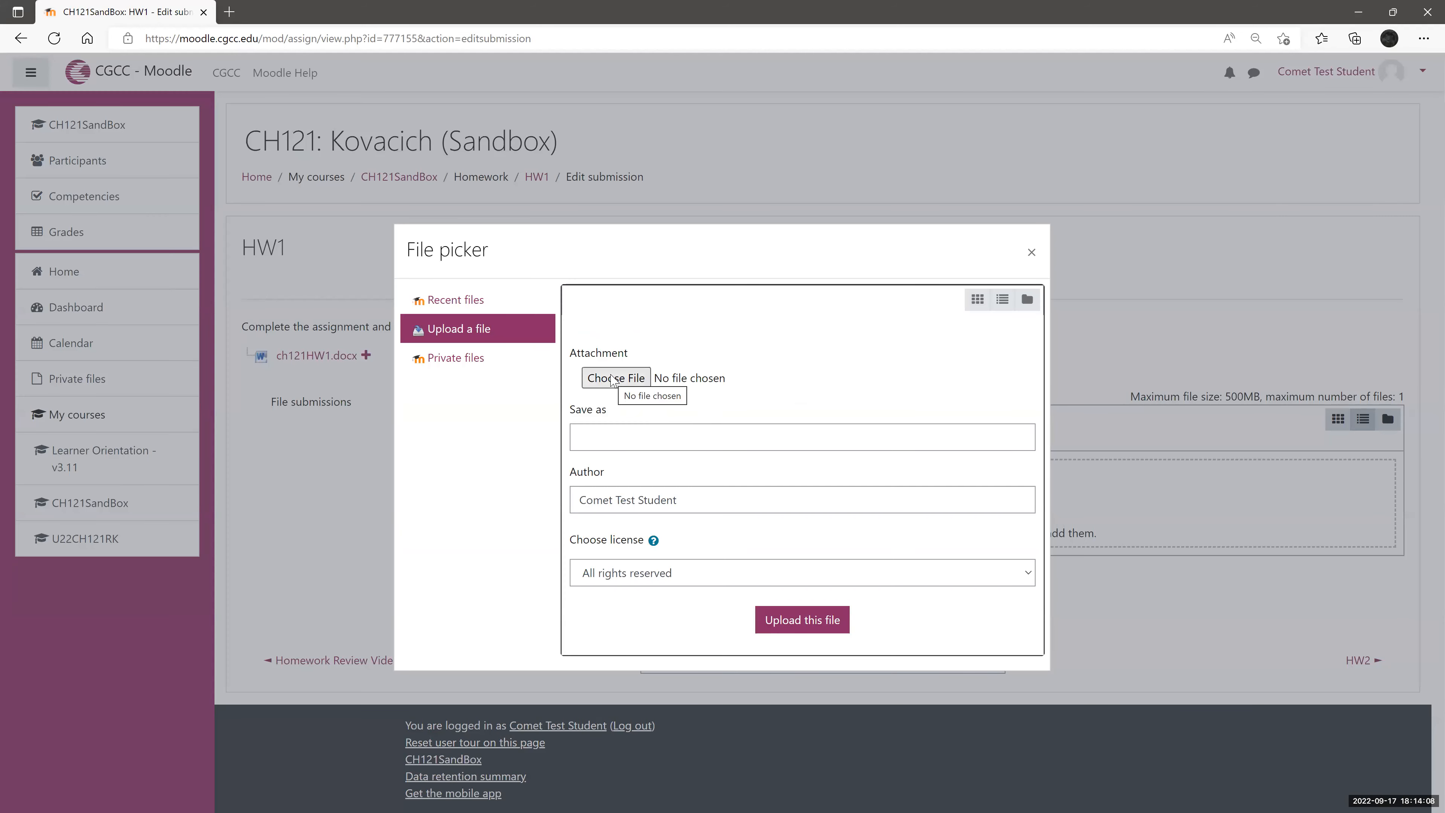
click(613, 378)
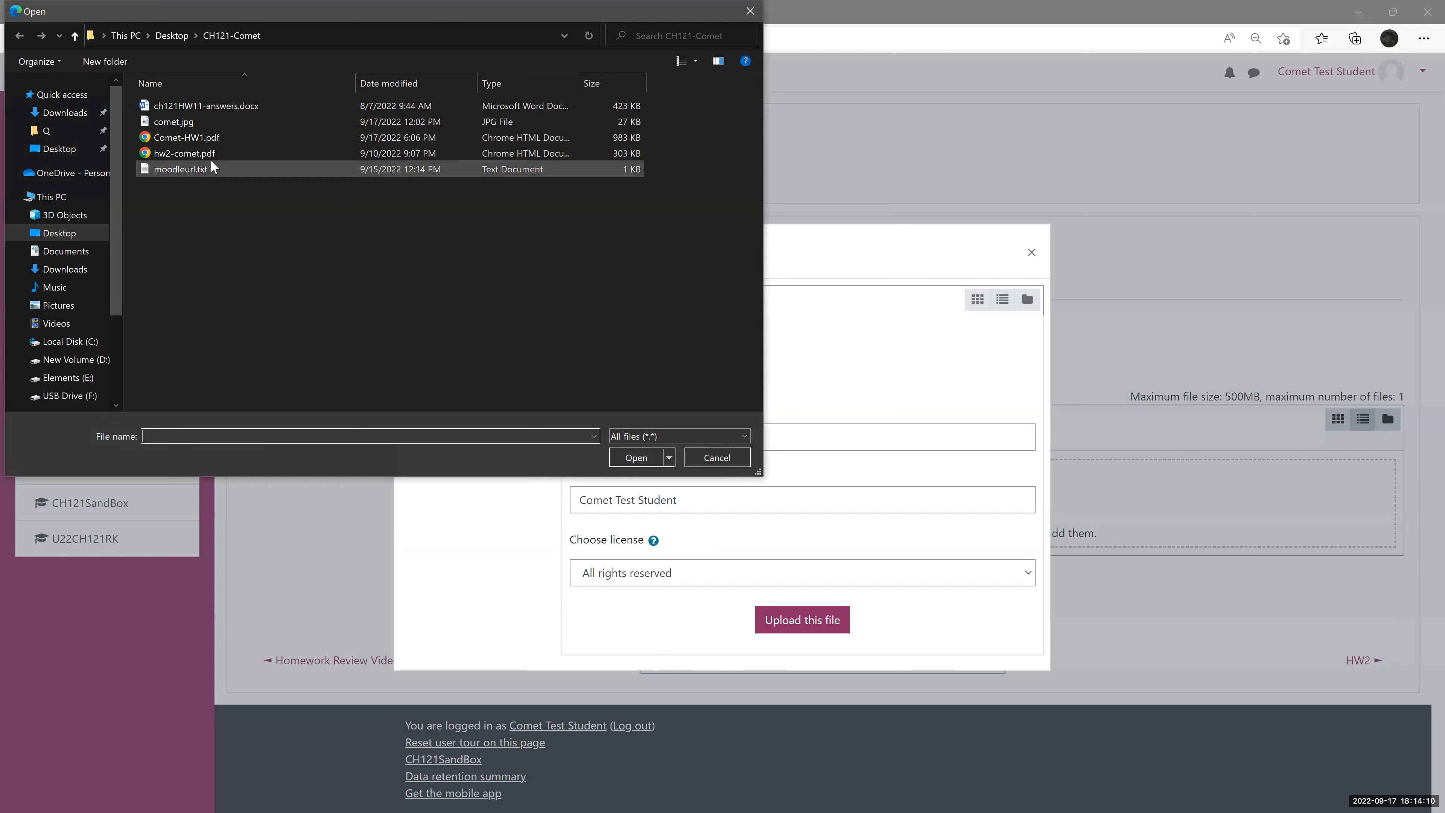
click(203, 139)
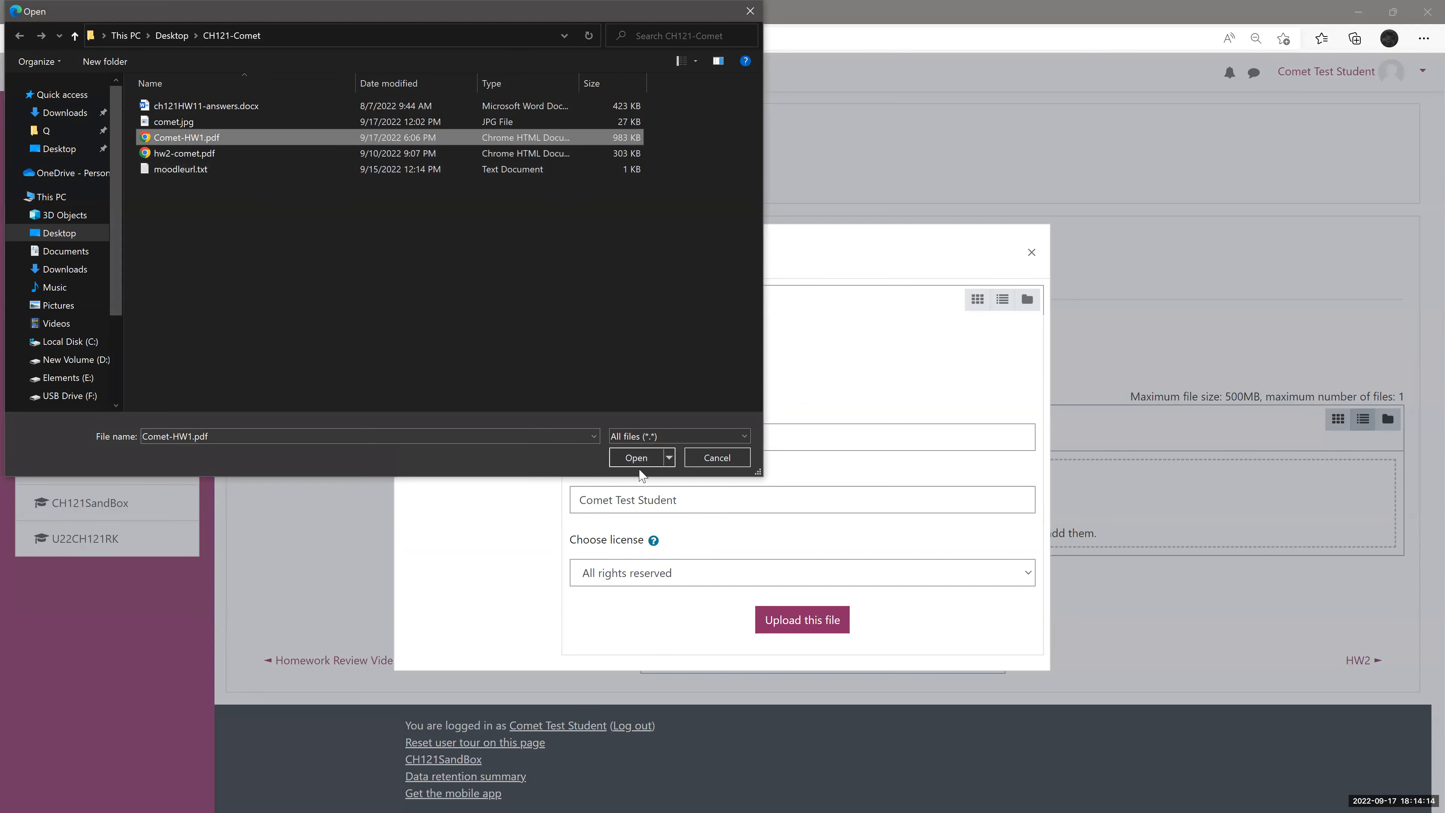
click(629, 460)
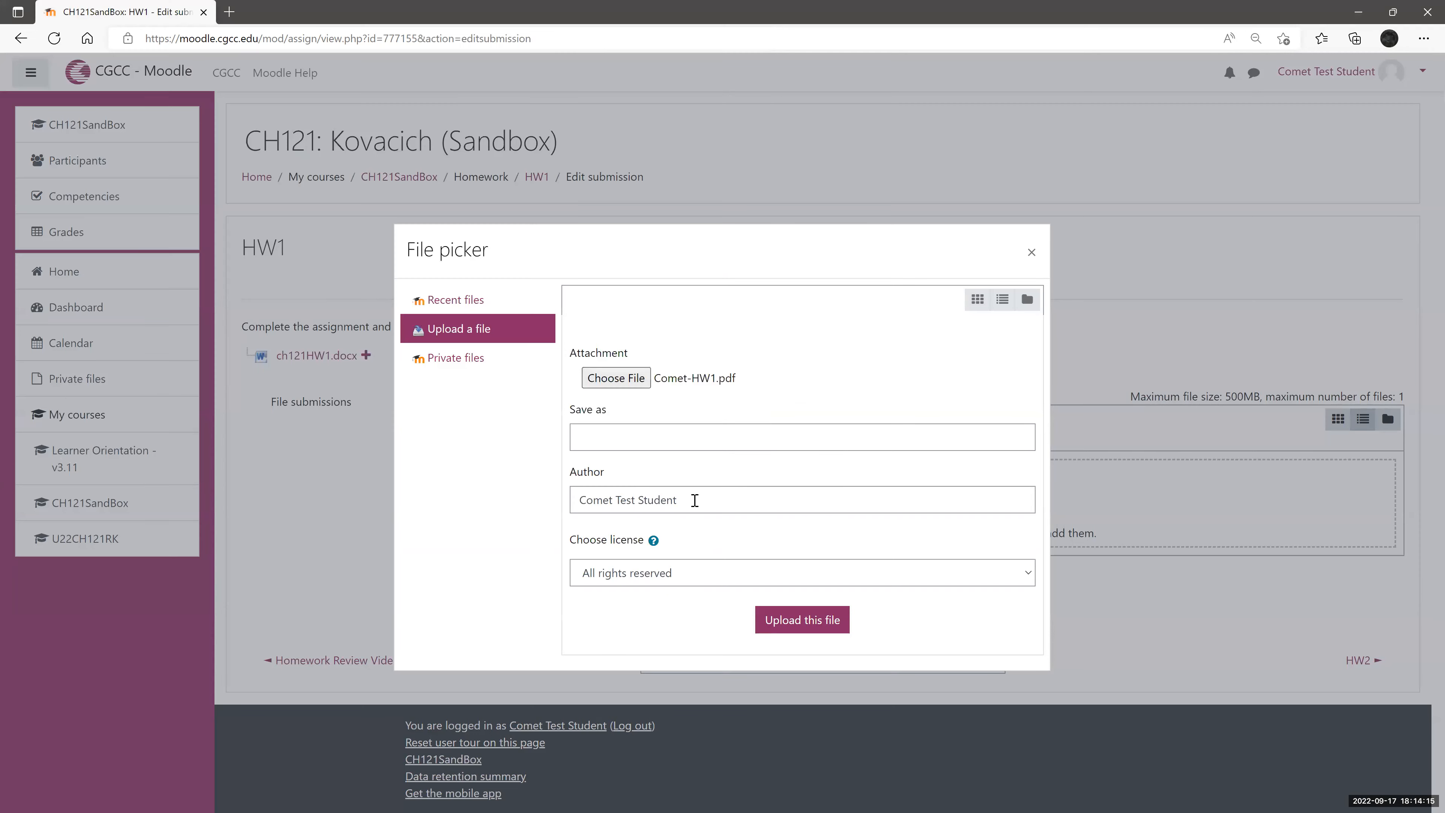
click(792, 619)
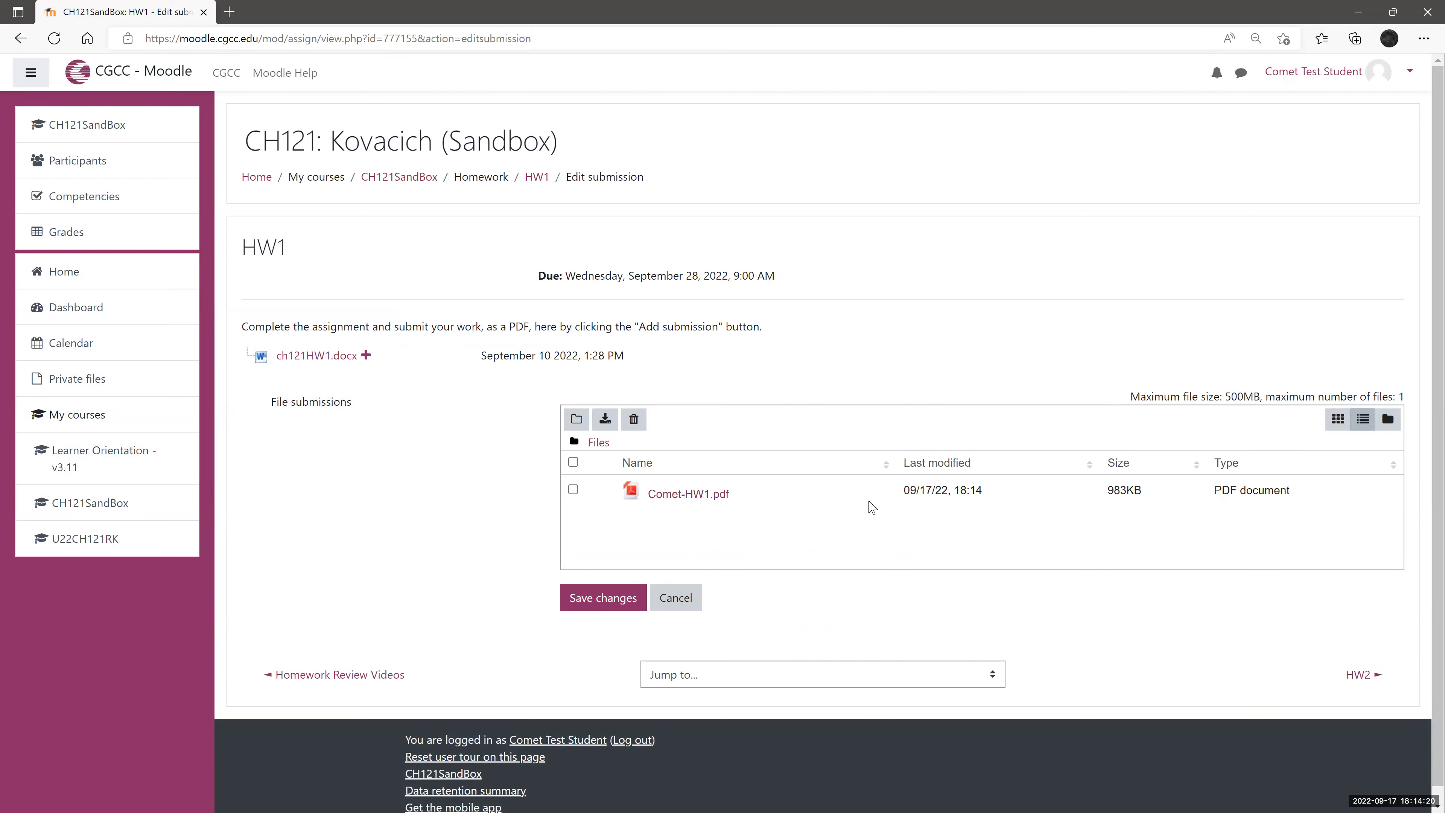
- View the uploaded file as an icon and again as a detailed list, and save the HW1 submission
click(1340, 426)
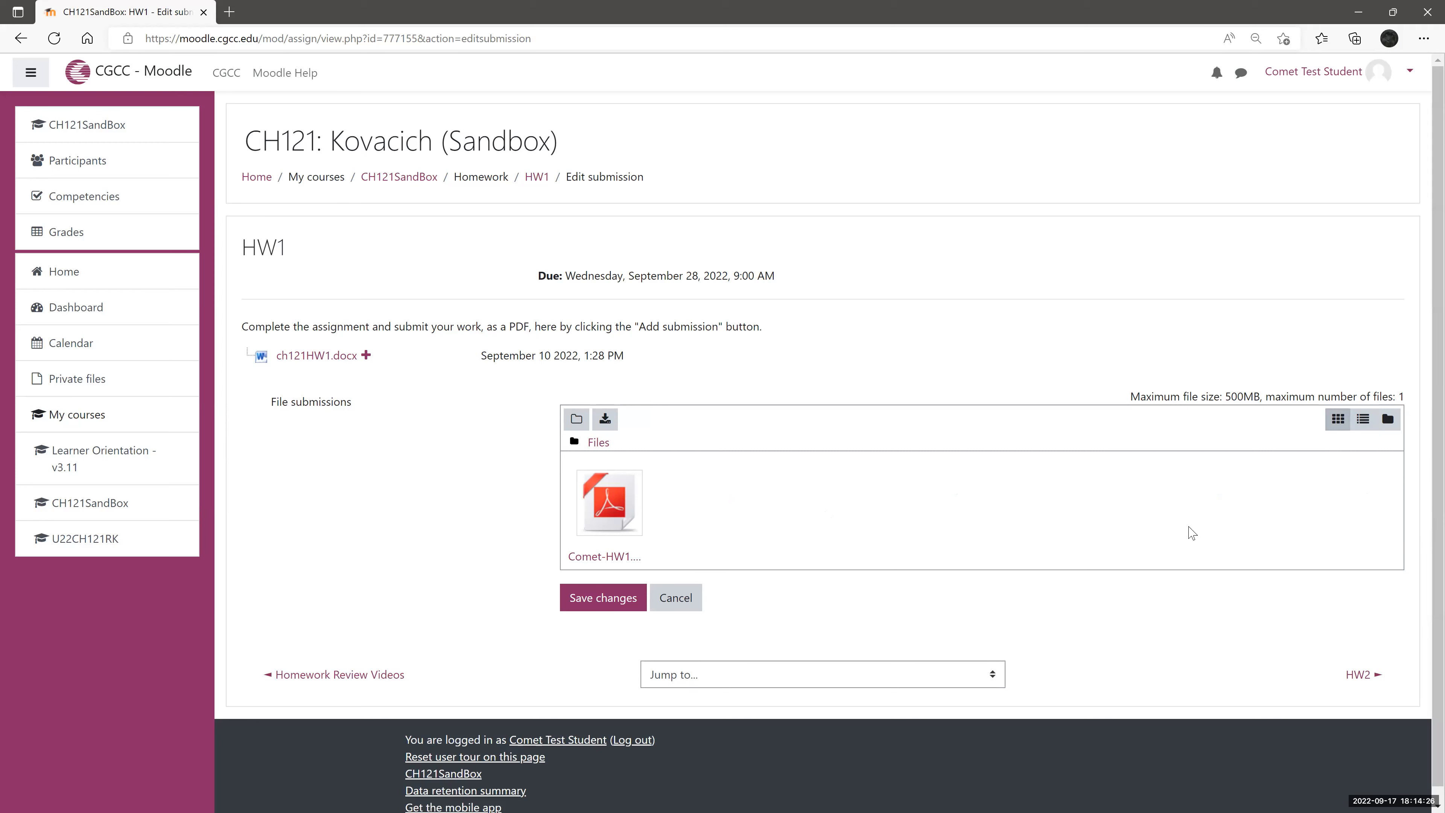
click(1363, 420)
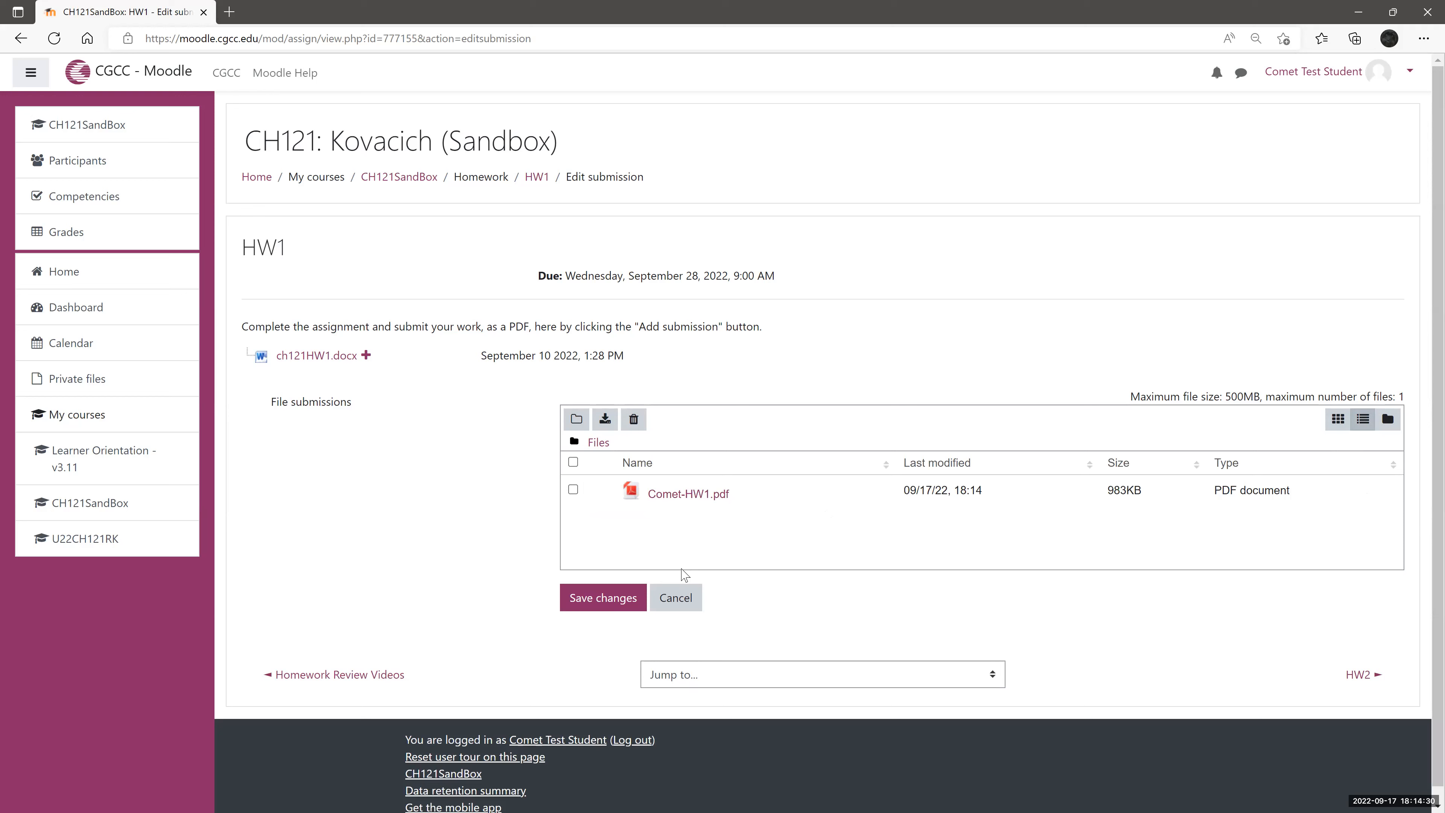
click(609, 602)
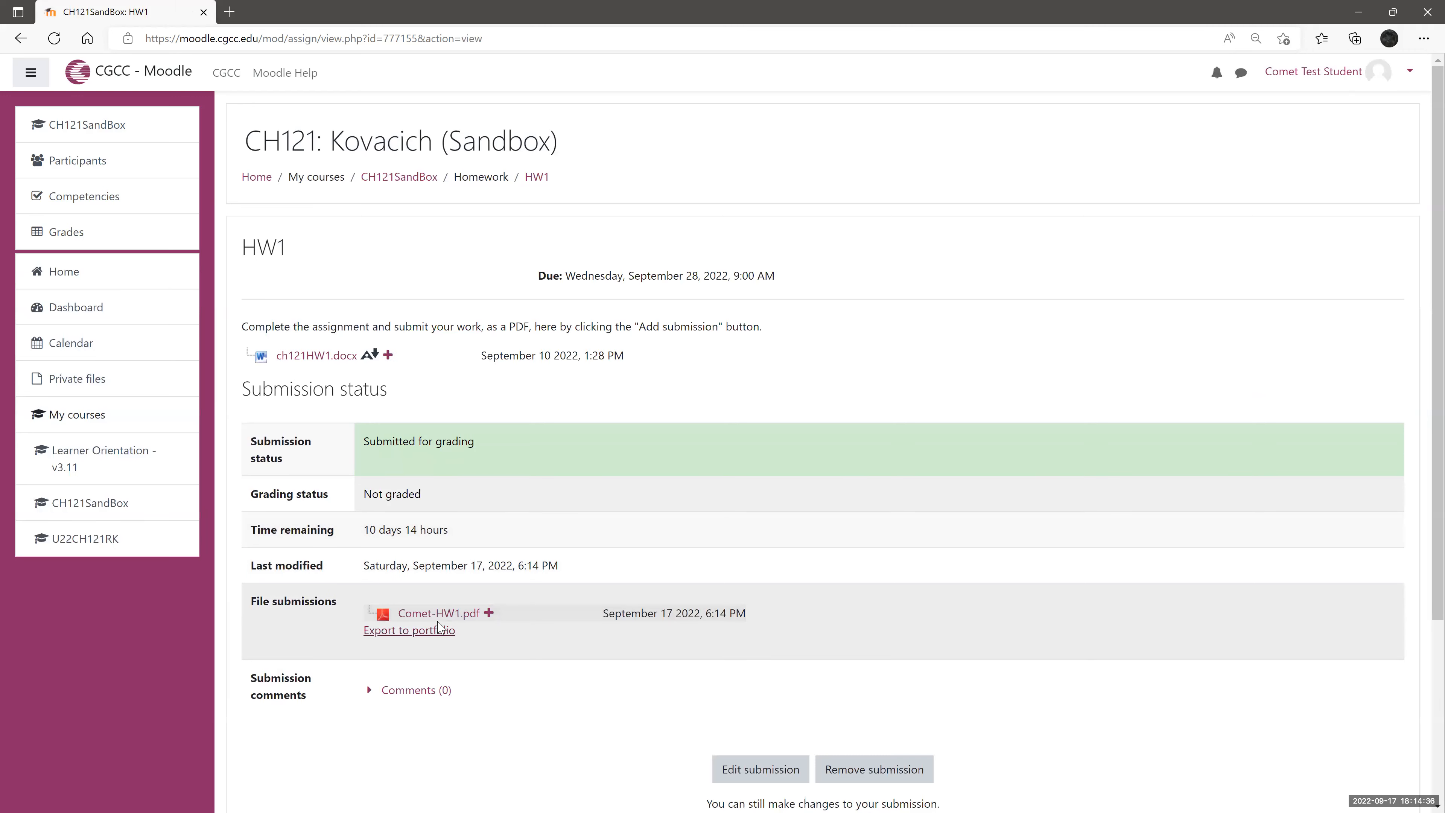
scroll(739, 480, down, 4)
scroll(743, 482, up, 4)
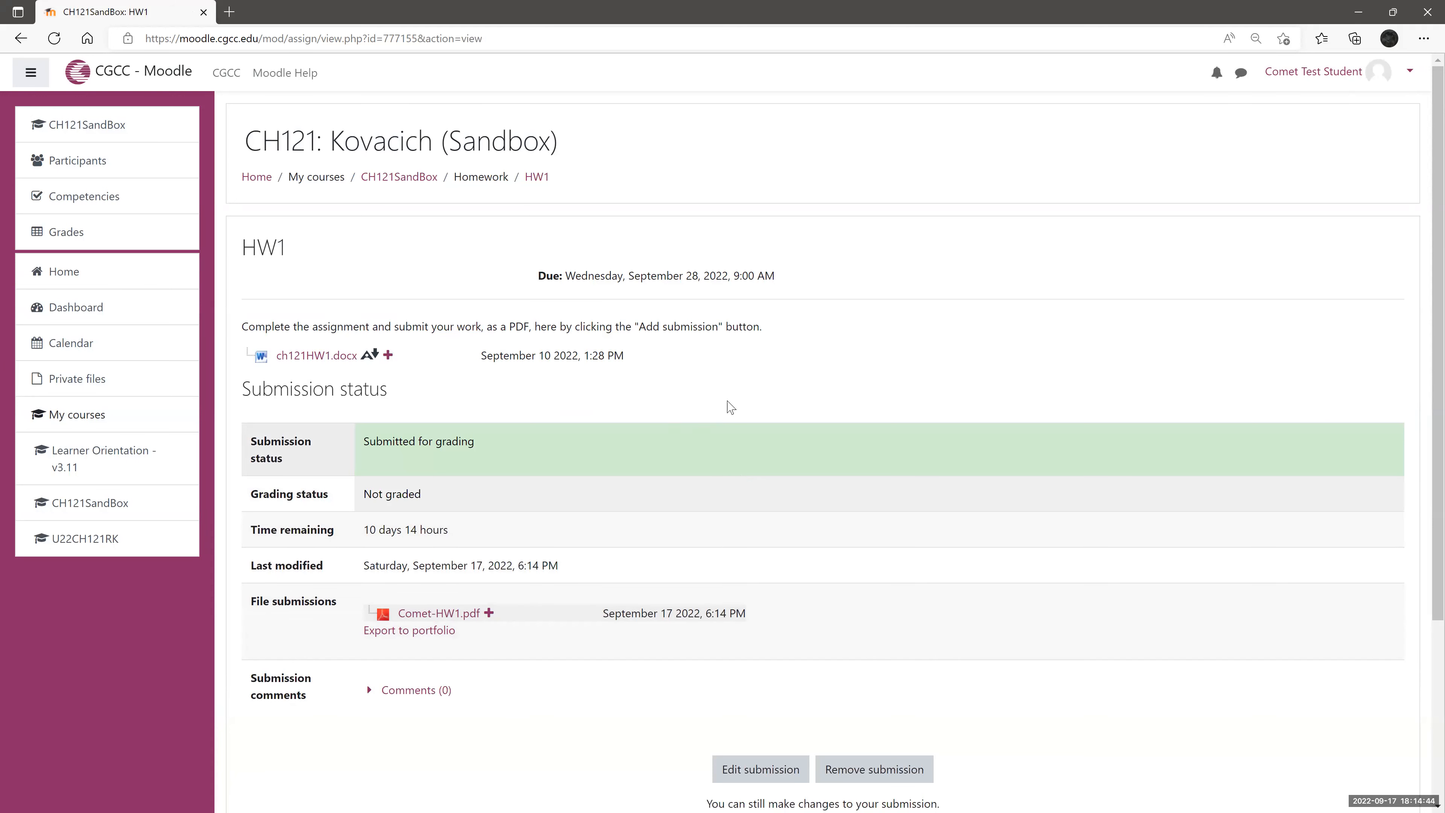
- Switch to the instructor's CH121SandBox course in Chrome, and show and hide its navigation drawer
click(928, 119)
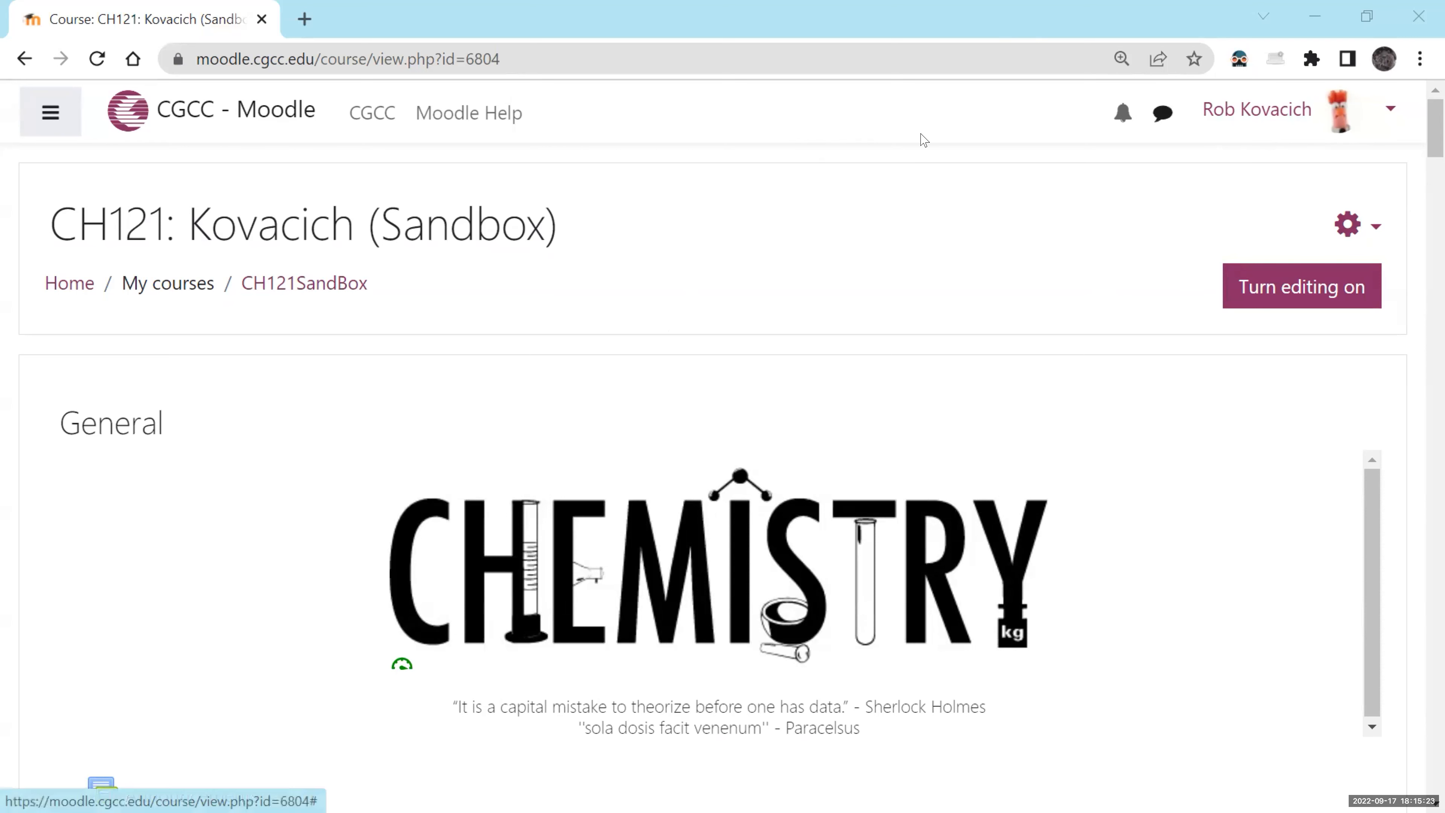
click(51, 113)
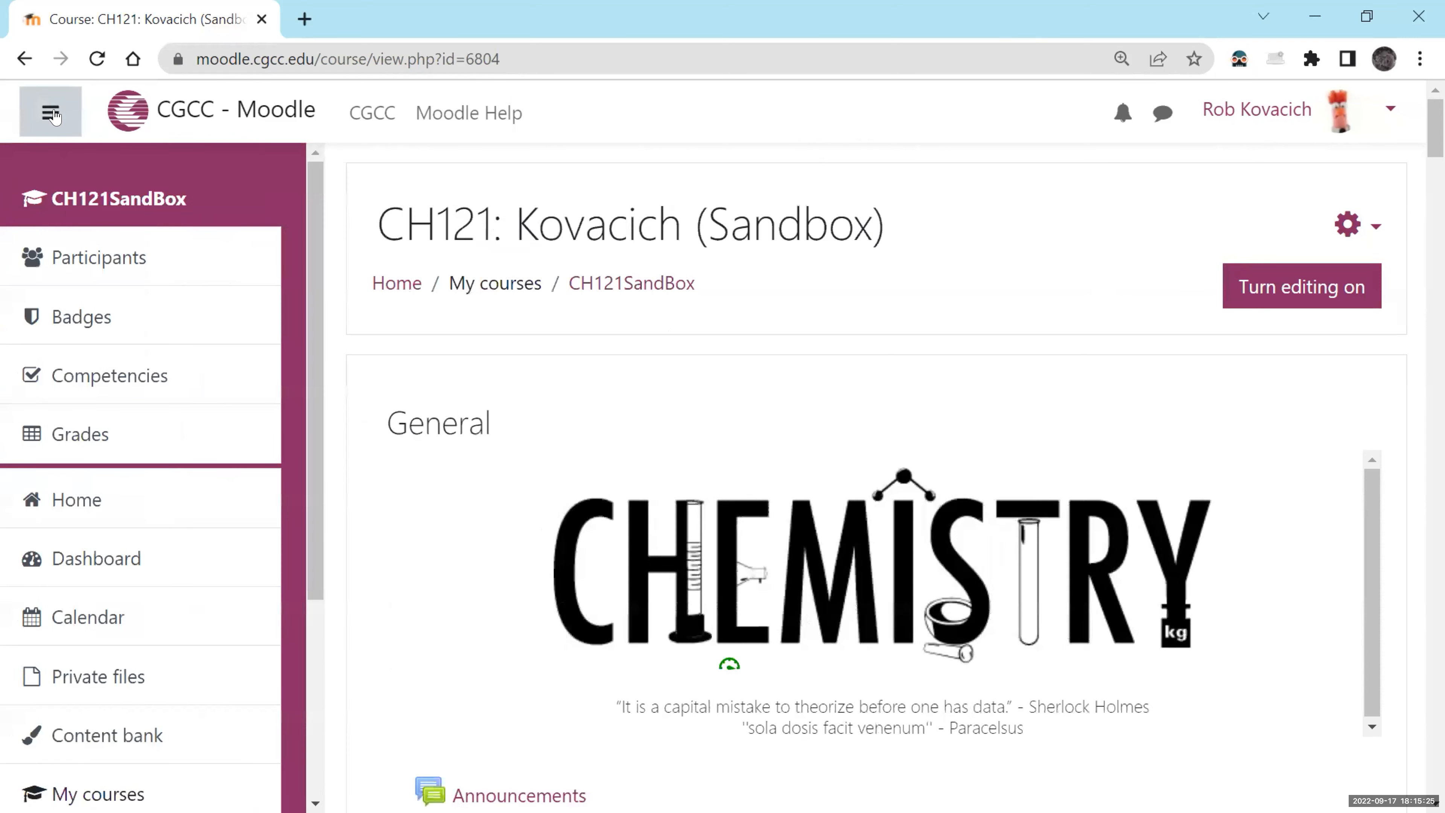
click(51, 113)
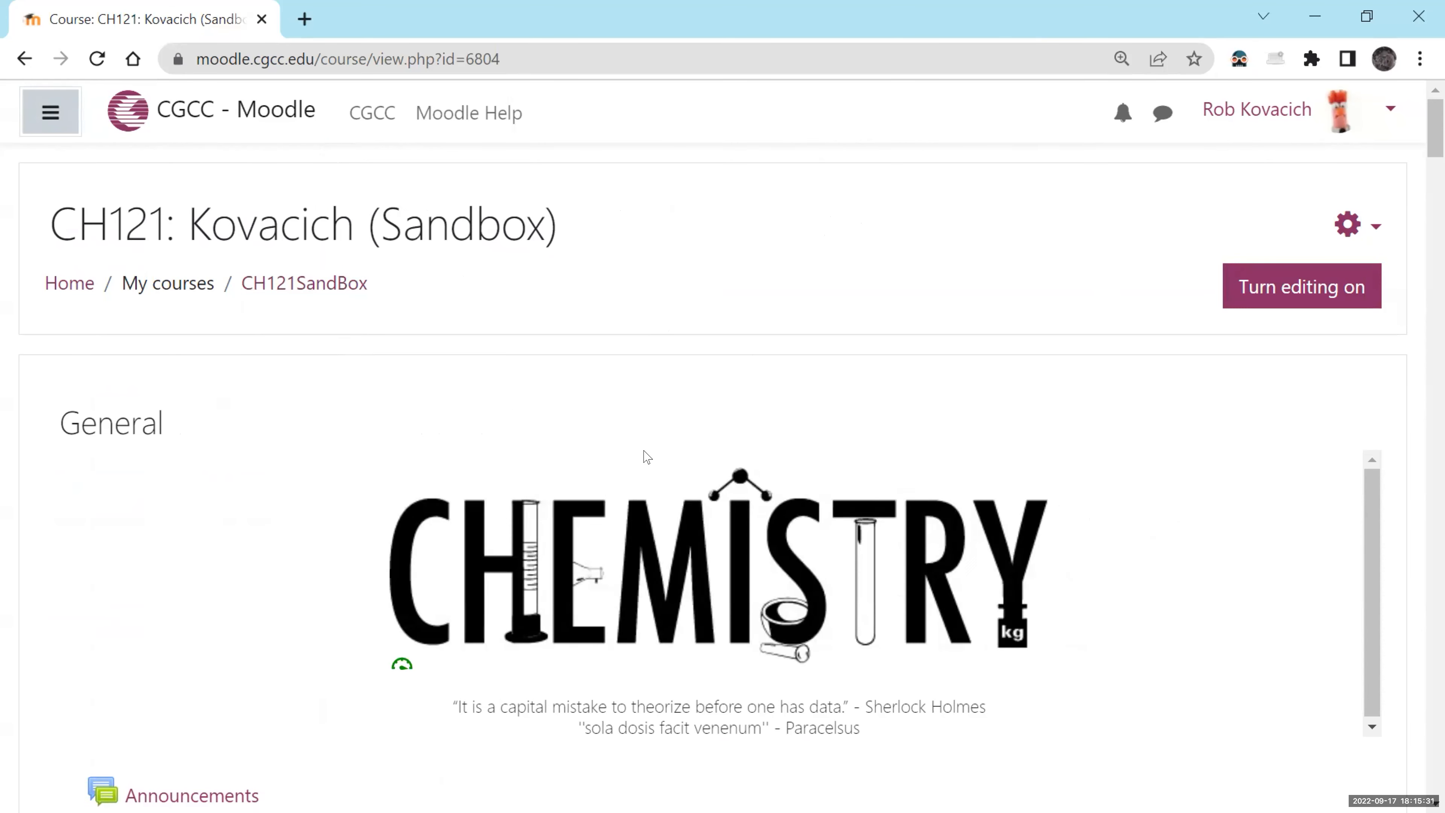
- Open the HW1 assignment from the Homework section as instructor and go to its grading summary
scroll(647, 460, down, 15)
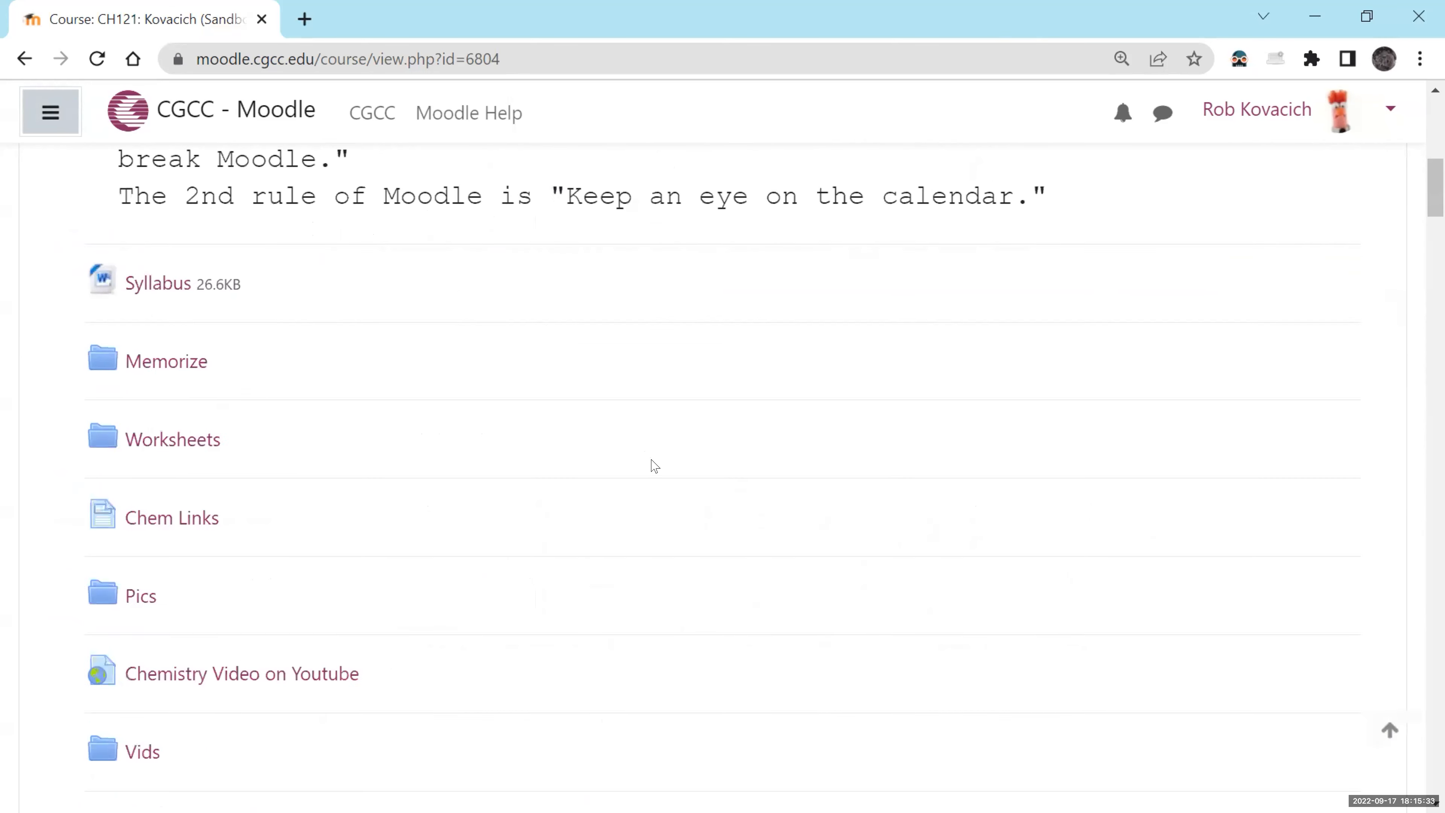
scroll(655, 466, down, 5)
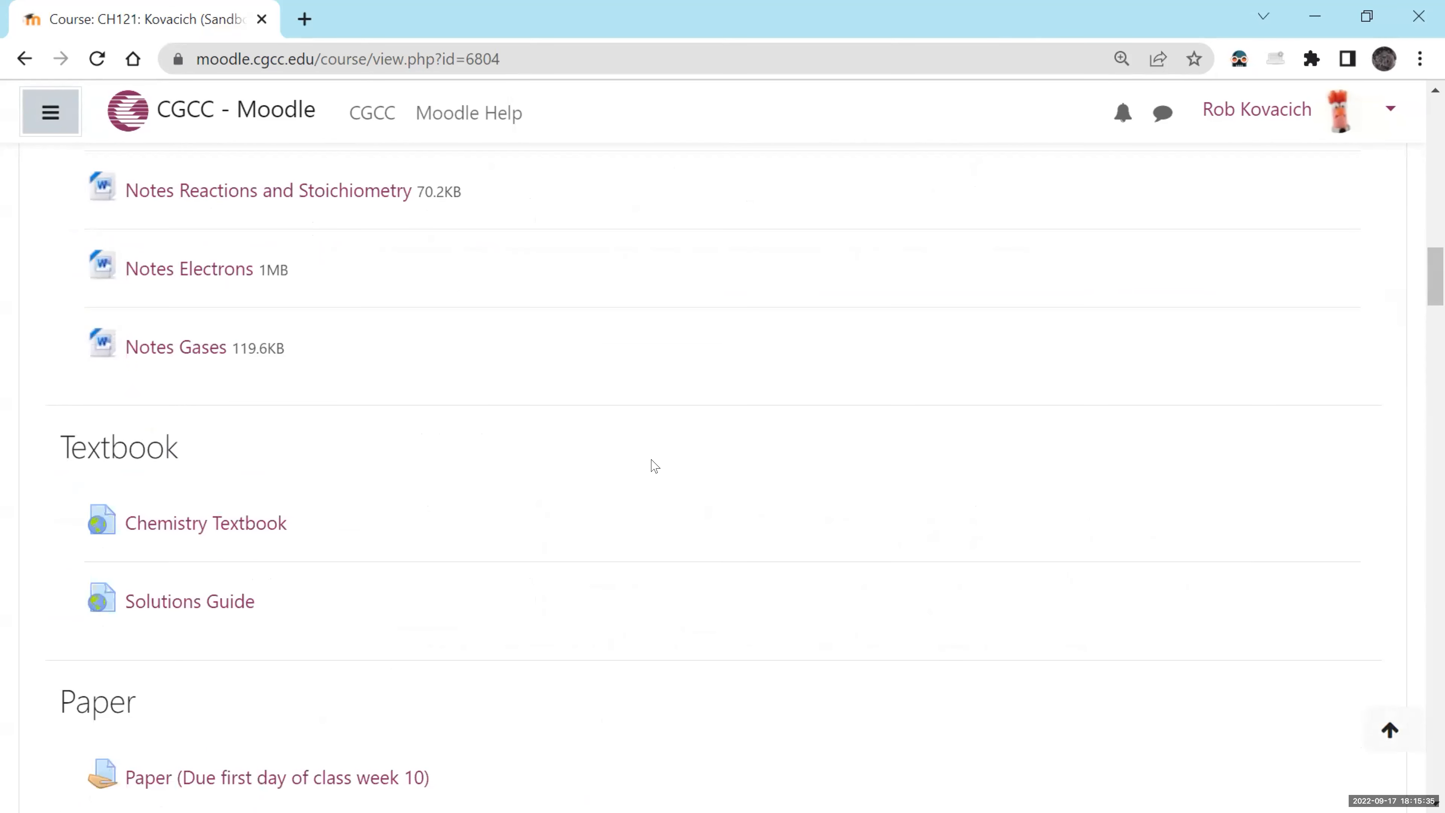
scroll(655, 468, down, 5)
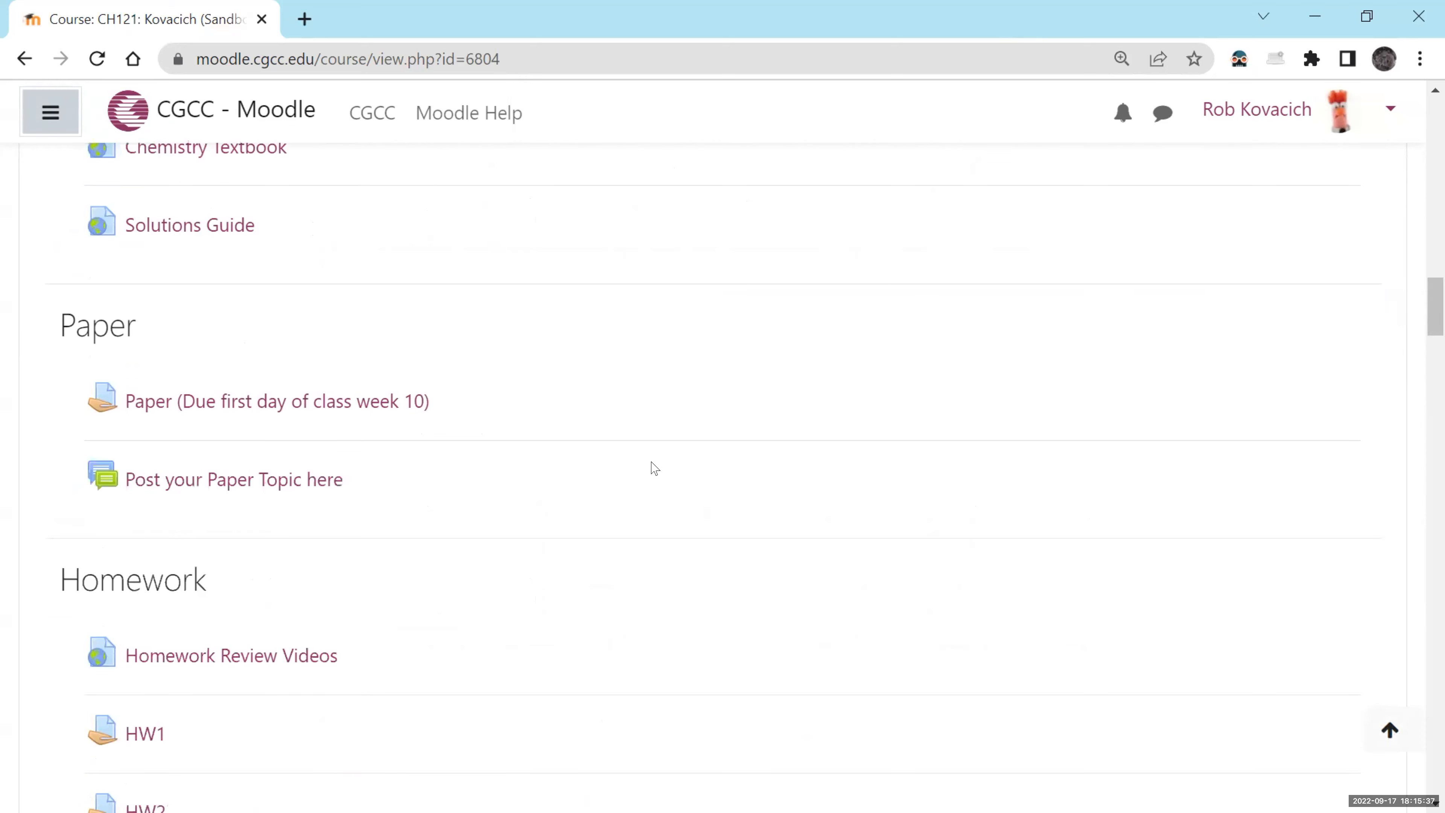
scroll(647, 477, down, 10)
scroll(137, 355, up, 5)
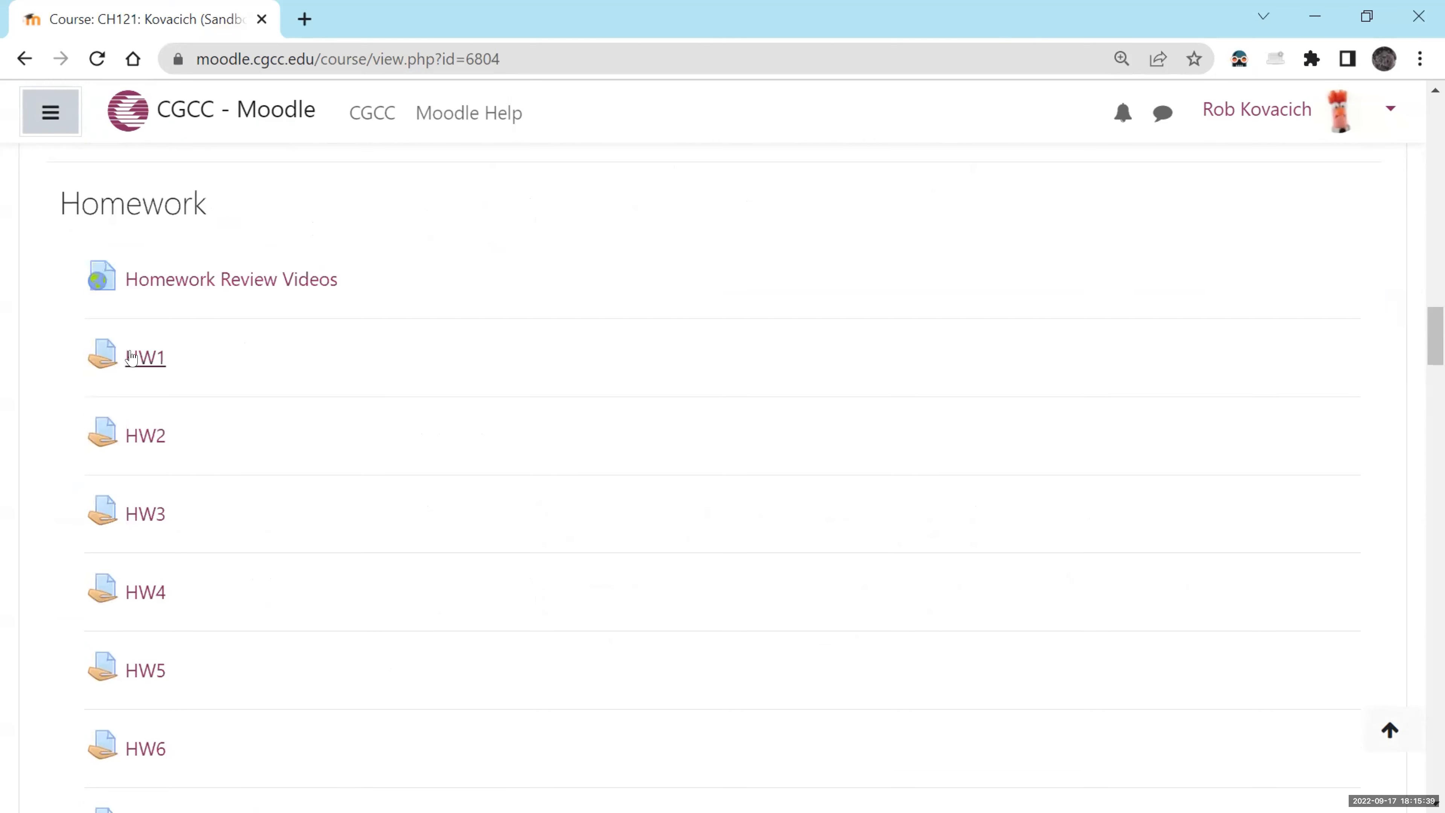
click(131, 357)
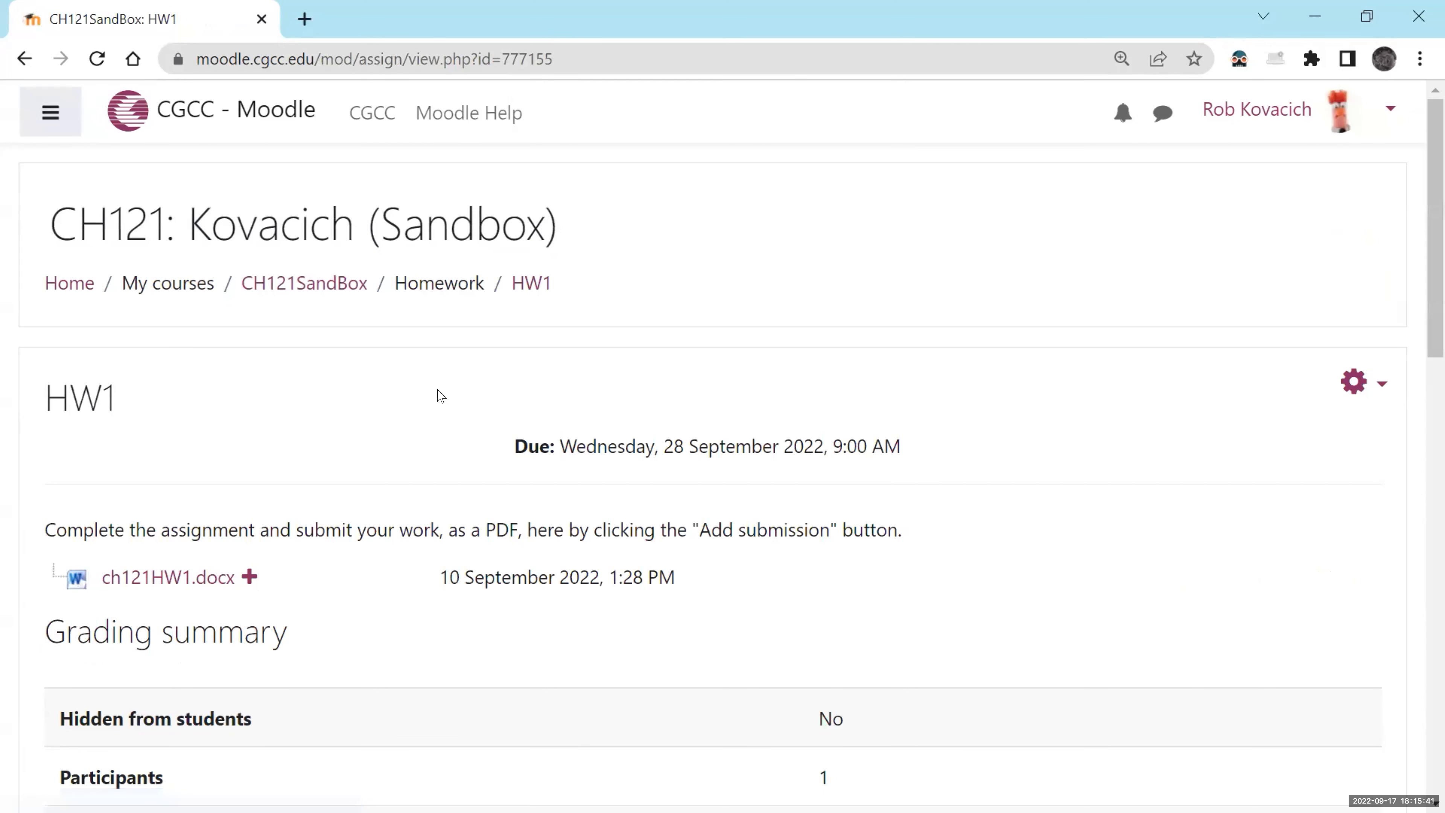
scroll(449, 397, down, 5)
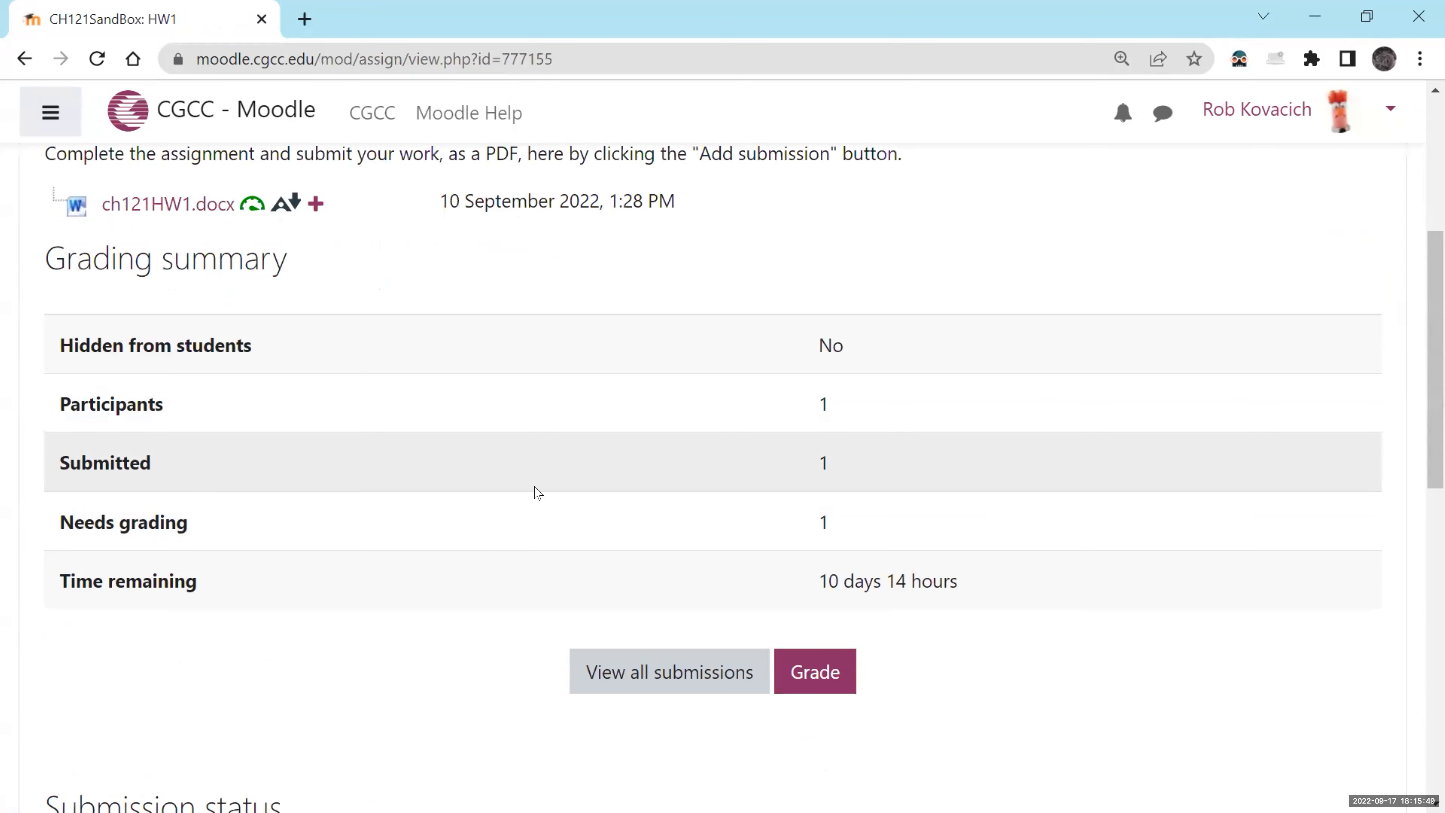
- View all HW1 submissions and open the Comet test student's submission for grading
click(636, 681)
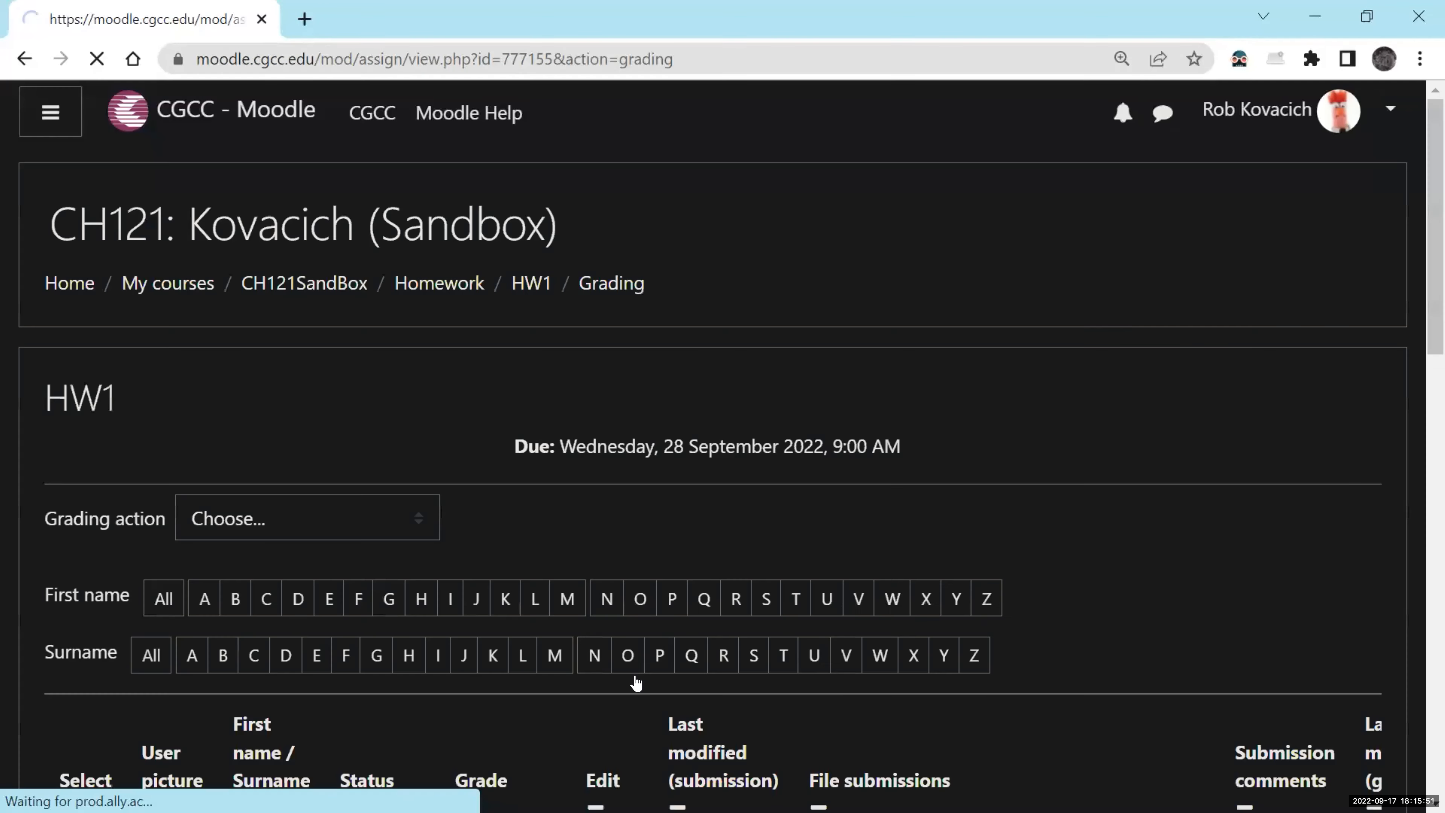
scroll(703, 465, down, 5)
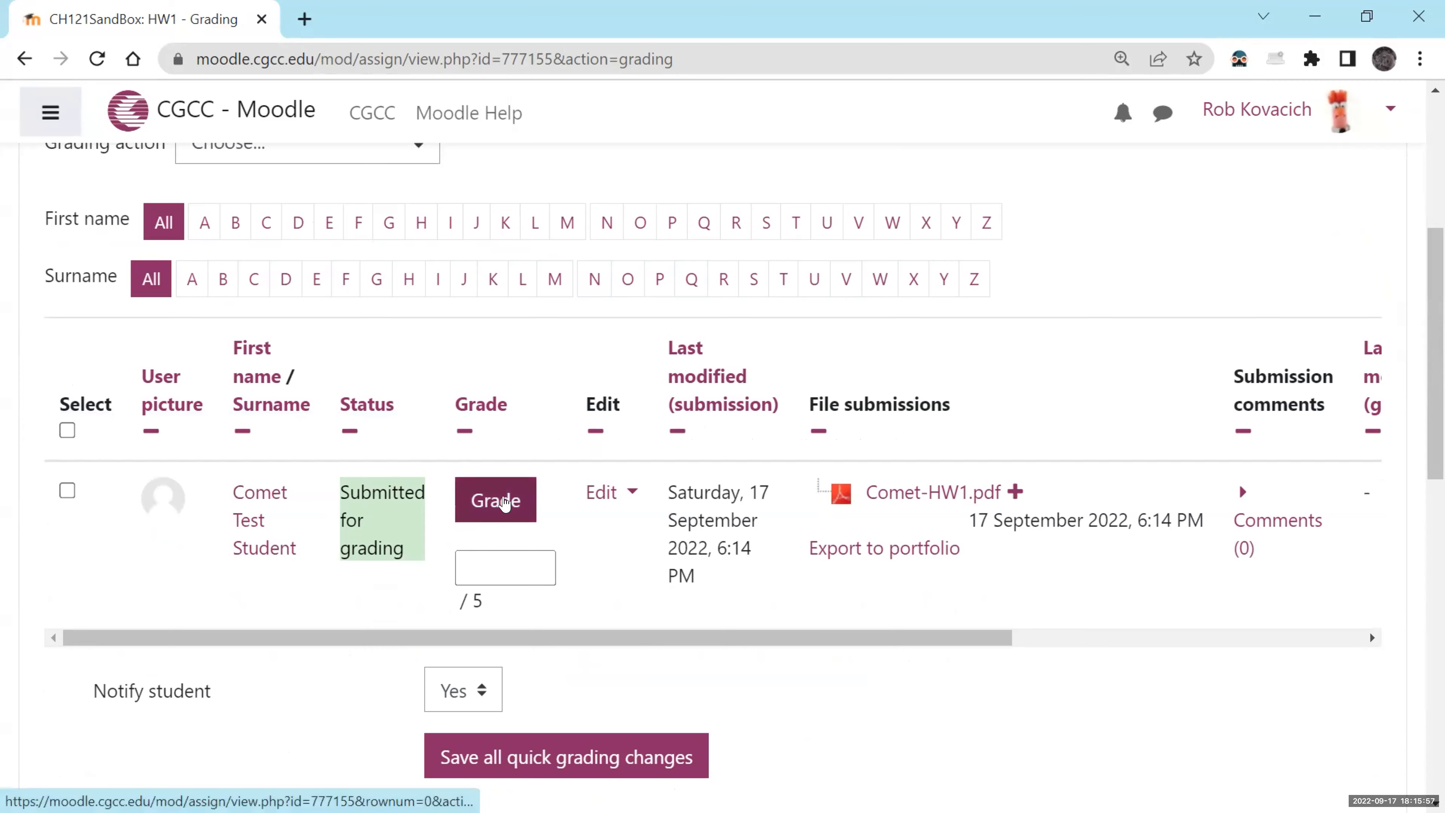
click(498, 501)
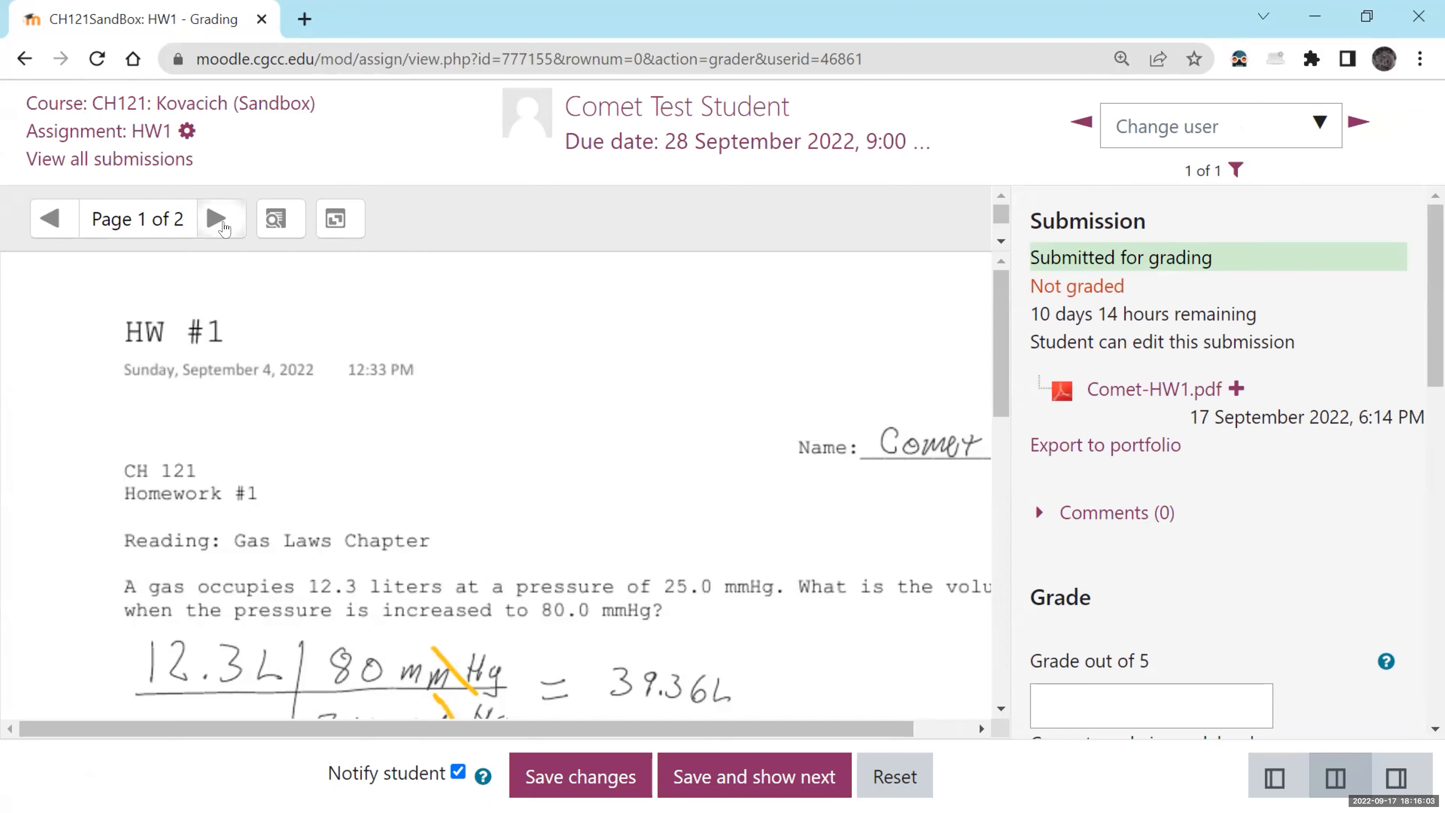
- Look through both pages of the submitted PDF and reduce the browser zoom until the annotation tools fit
click(219, 222)
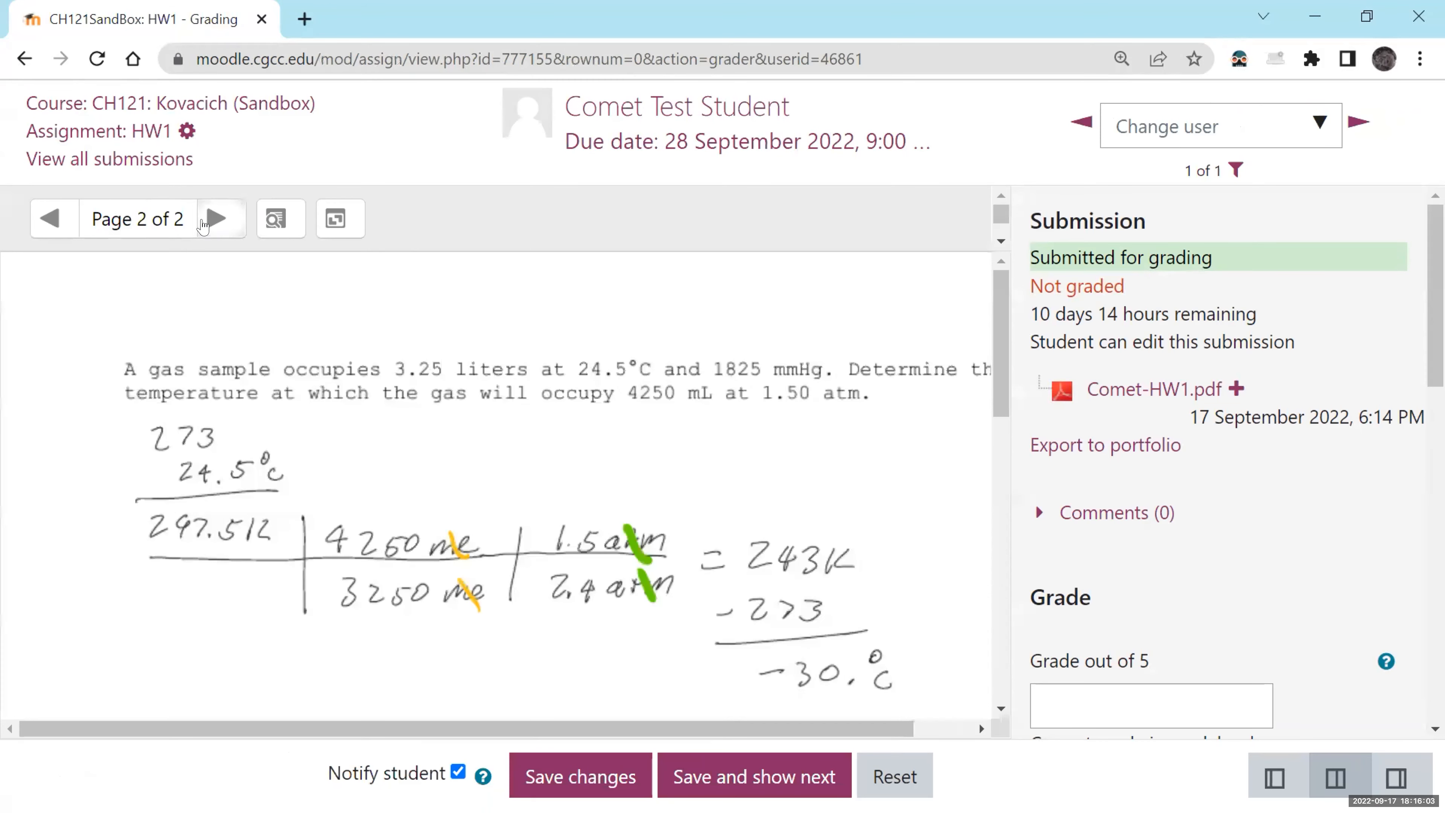
click(54, 219)
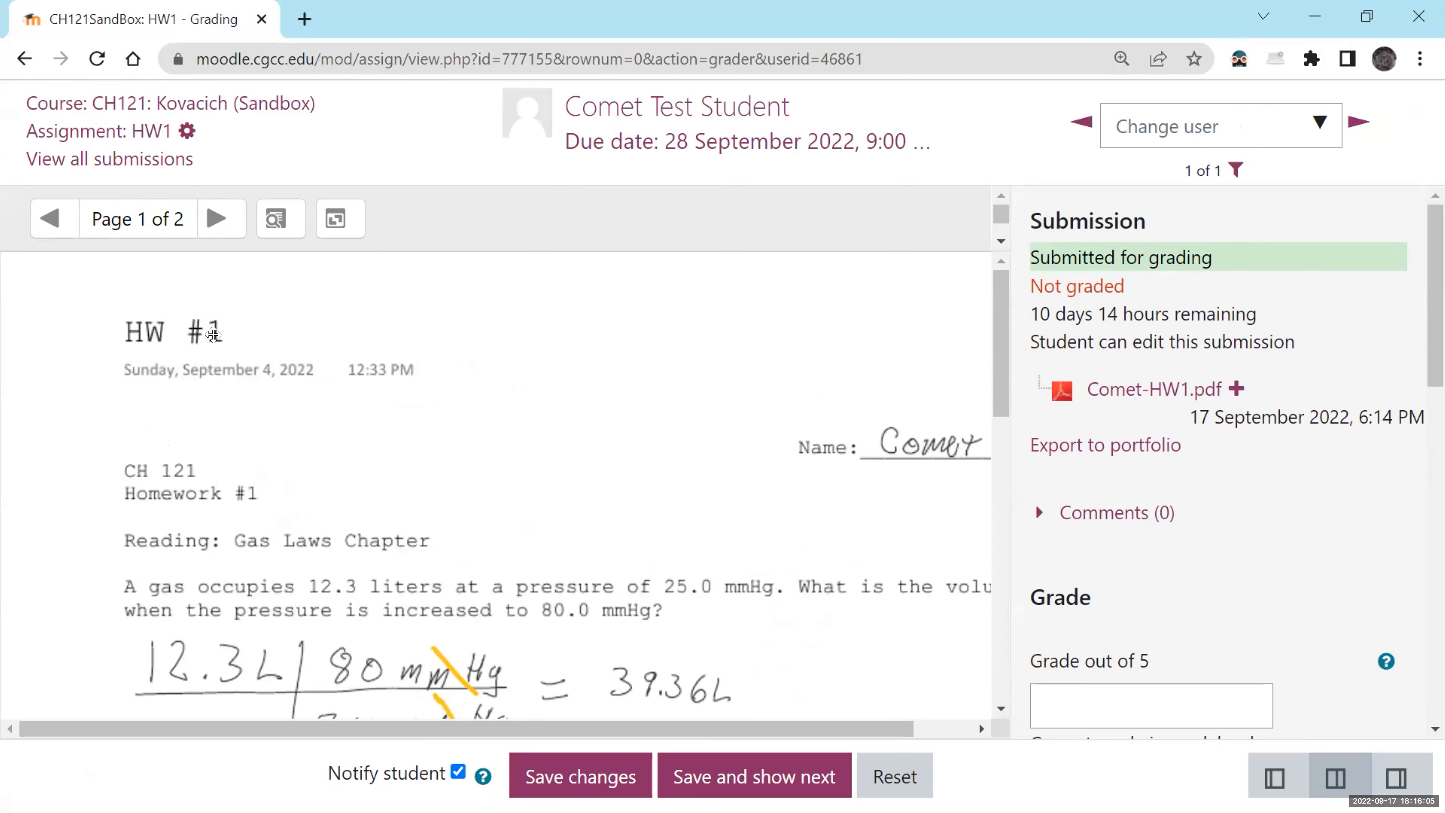
scroll(1002, 336, down, 2)
scroll(1002, 336, up, 2)
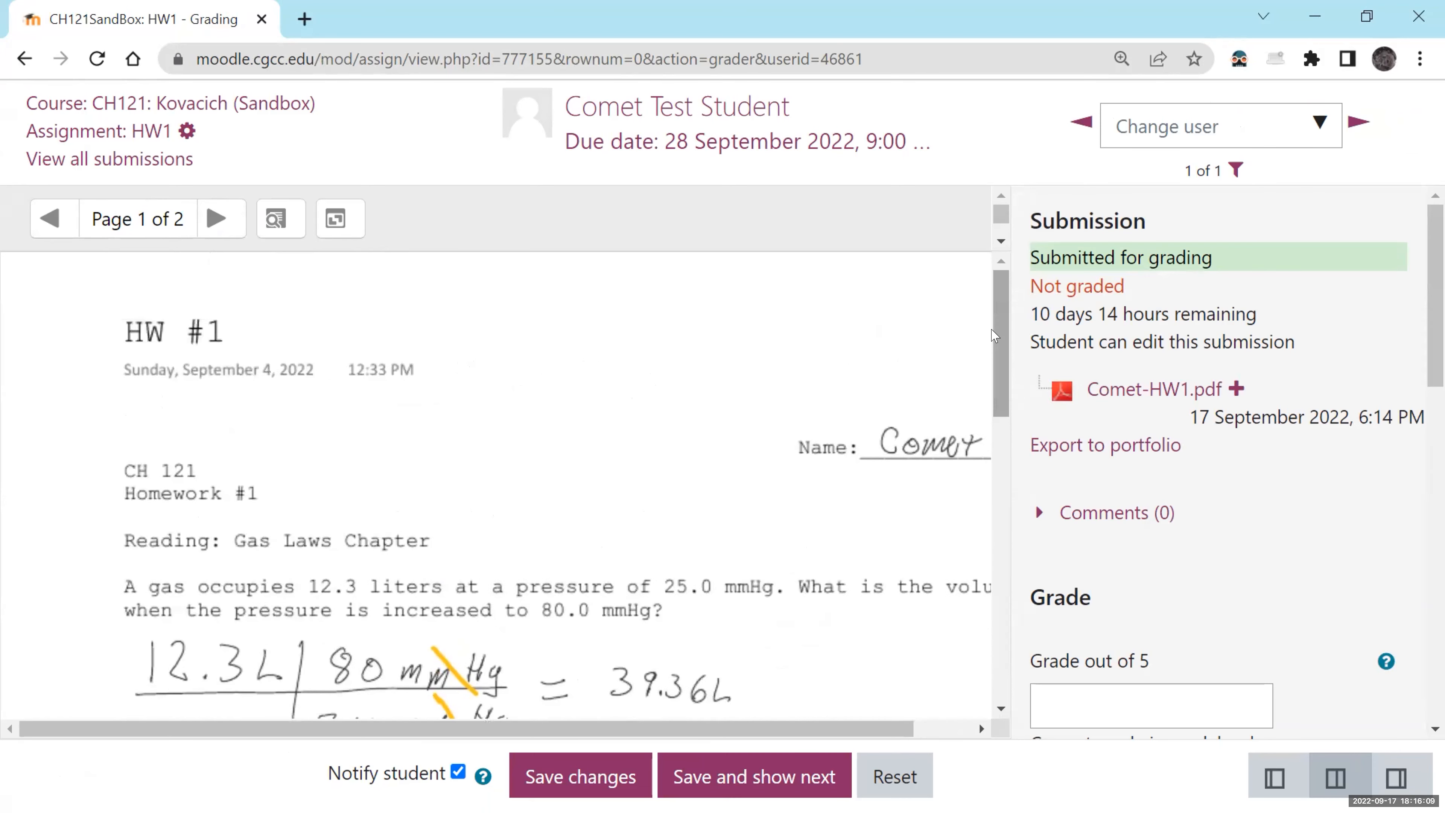
key(ctrl+minus)
key(ctrl+minus)
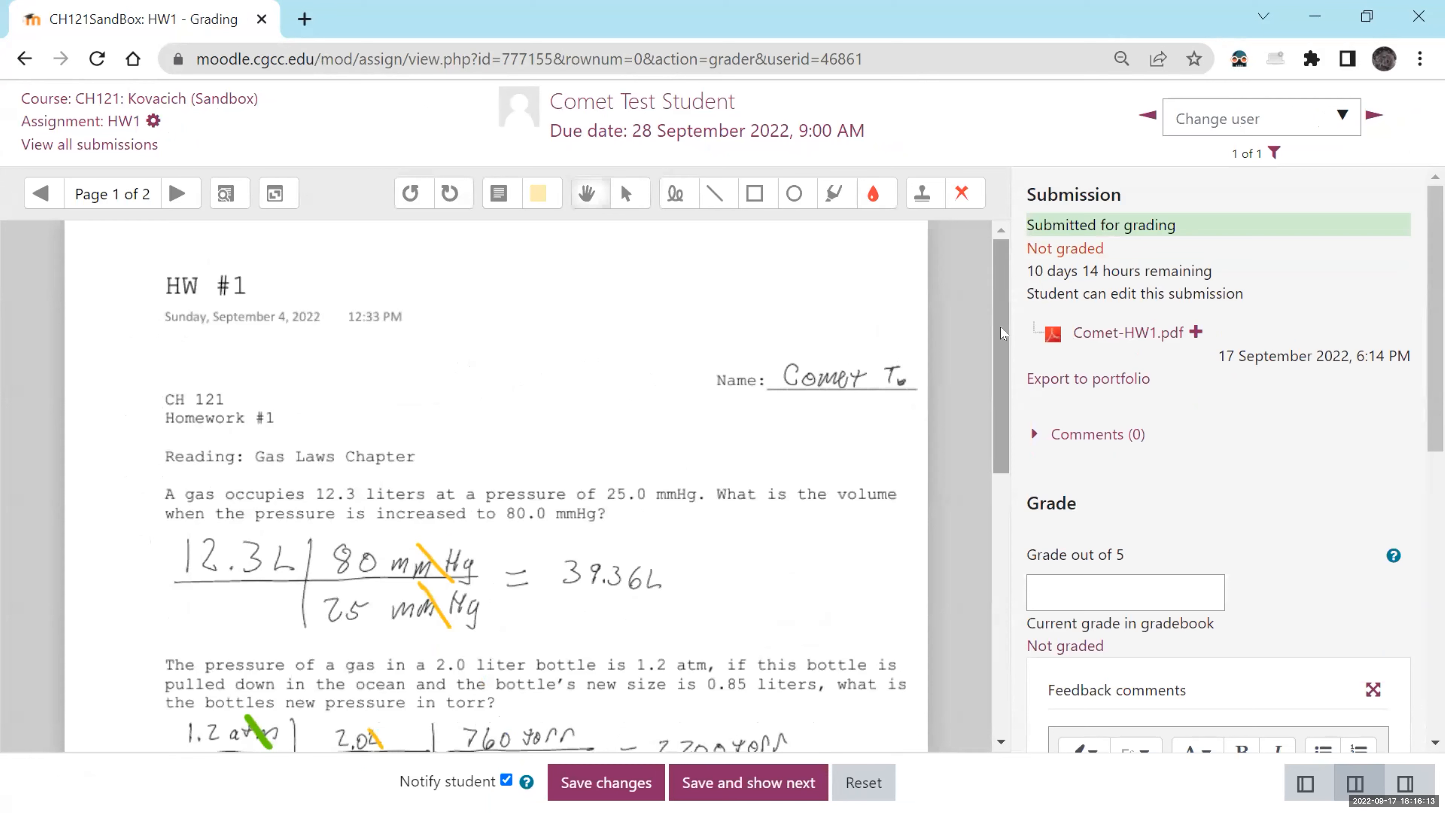
- Enter the feedback comment "Thank you for your submission." and sign it with the instructor's first name
click(1117, 578)
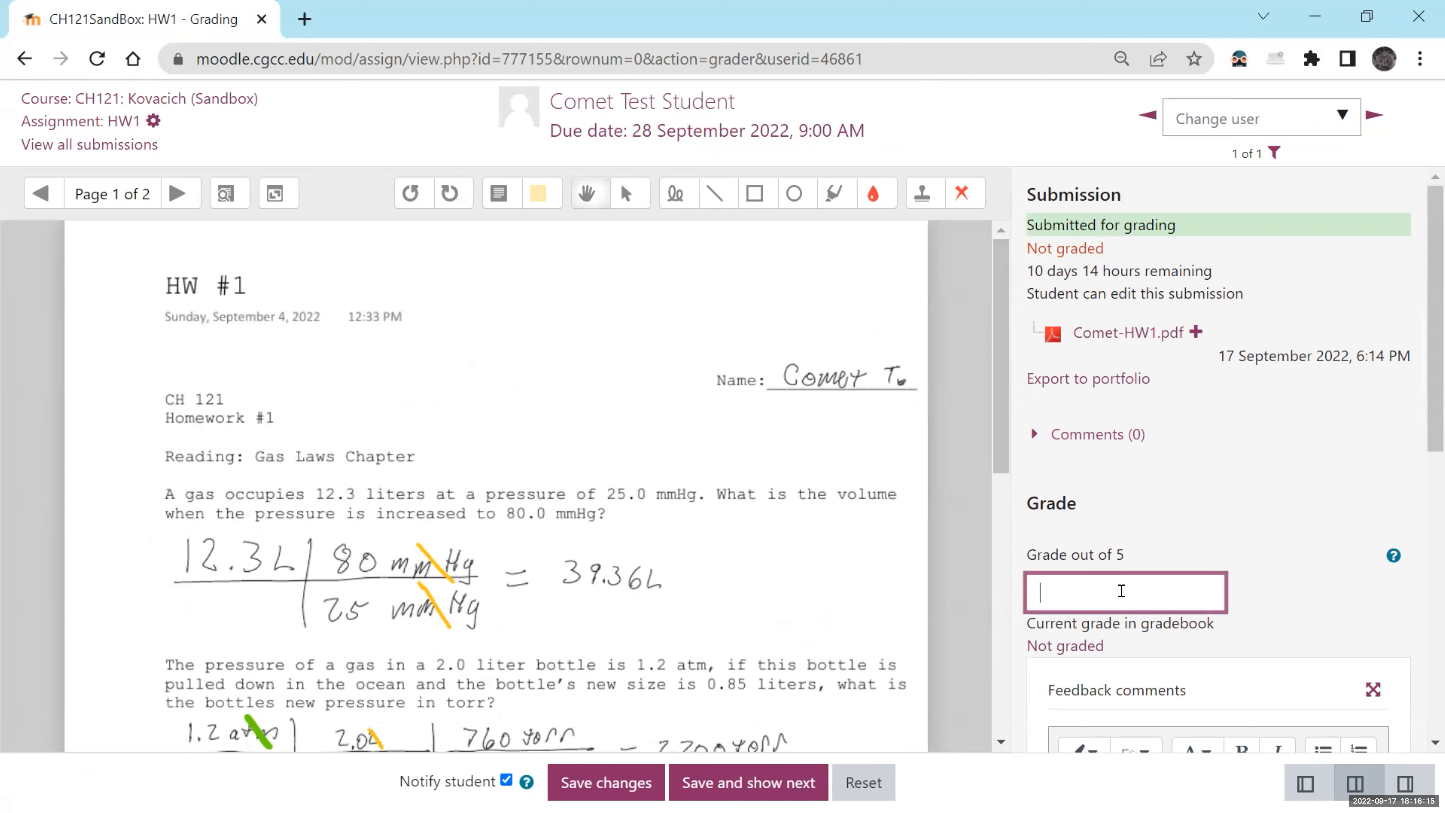
scroll(1149, 479, down, 5)
click(1143, 435)
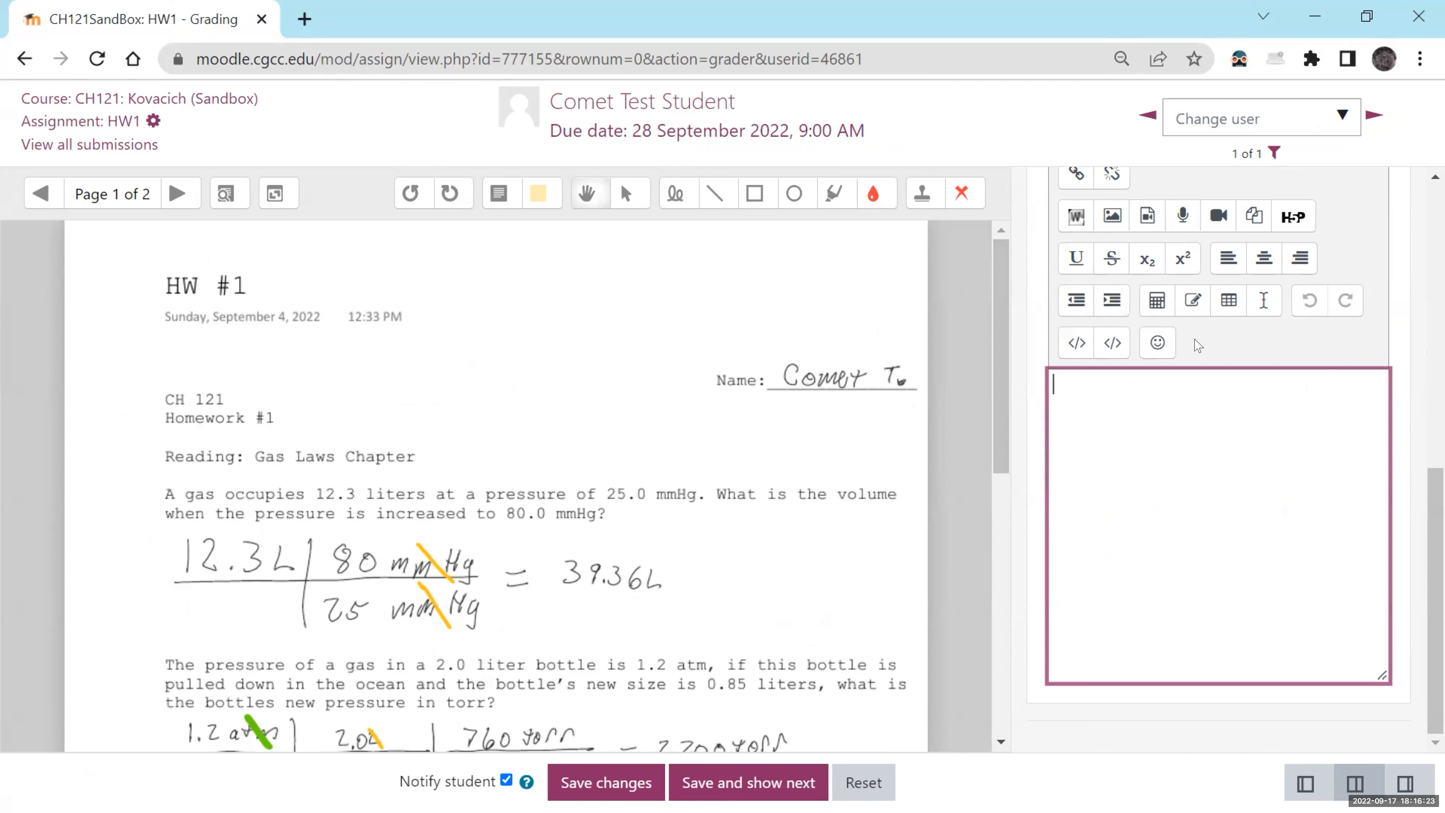
text(Thank you for your submis)
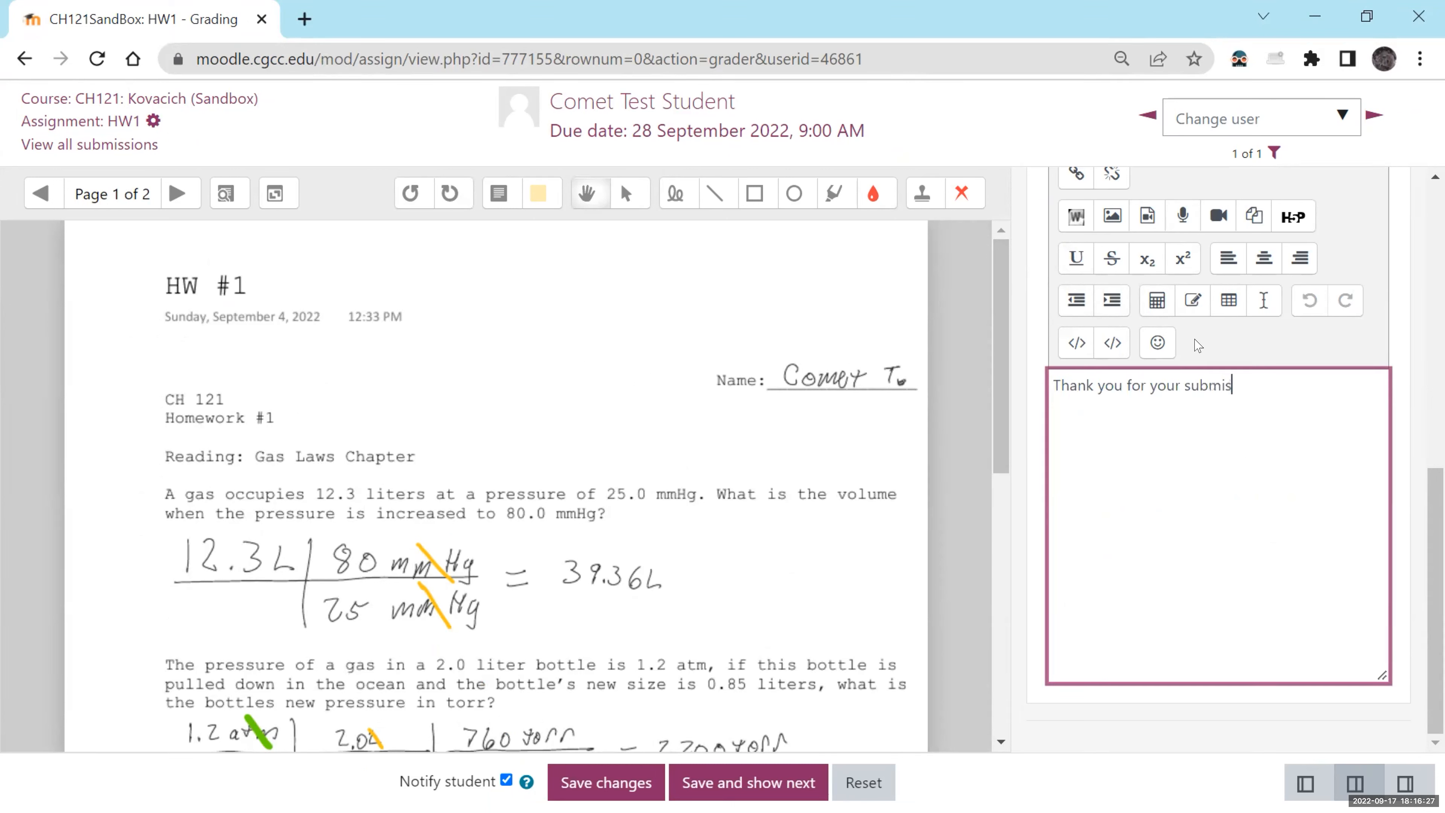
text(sion.  -Rob)
click(590, 310)
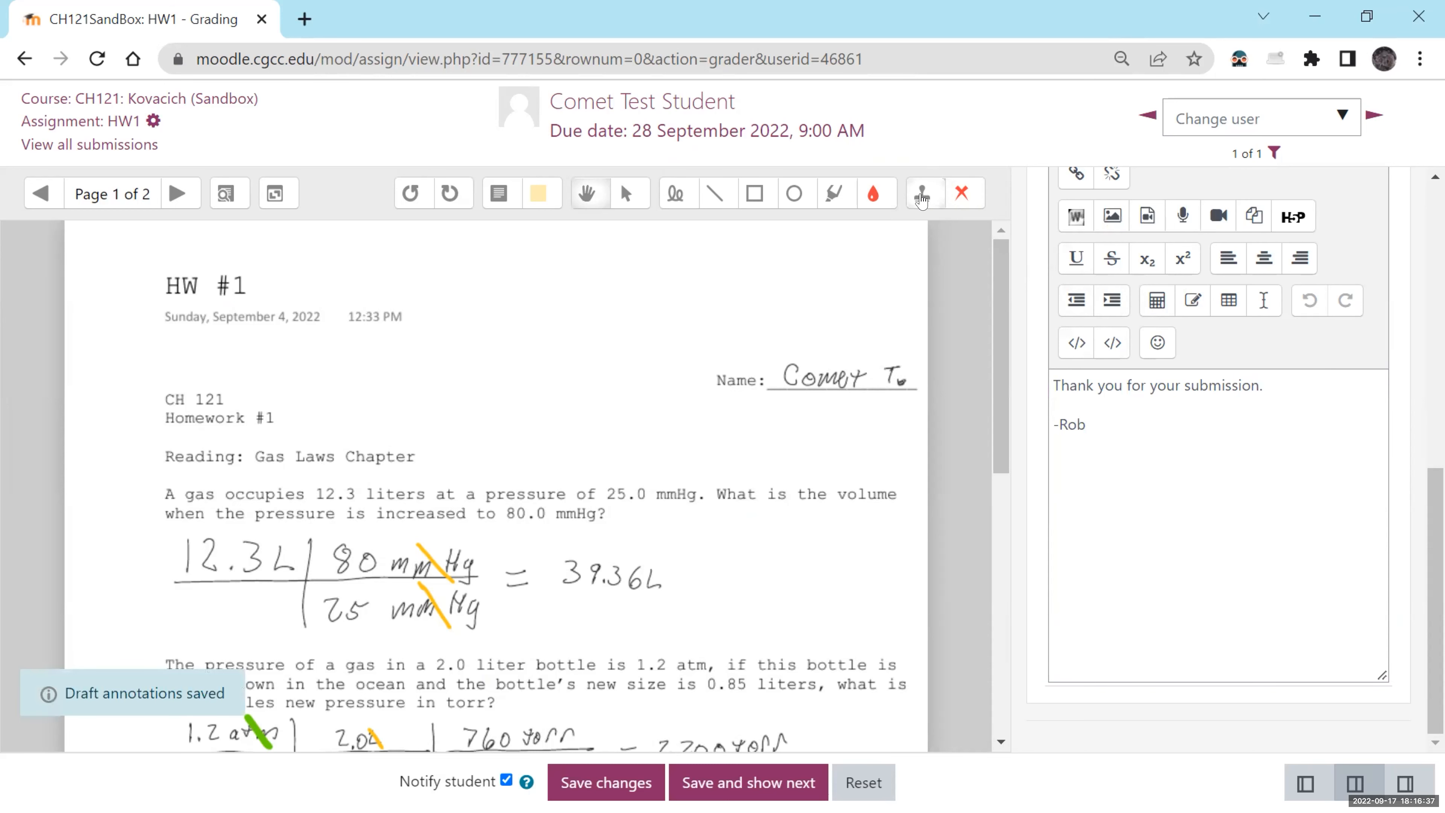
- Stamp a red cross on the first problem's answer and a smiley just after it
click(960, 196)
click(966, 230)
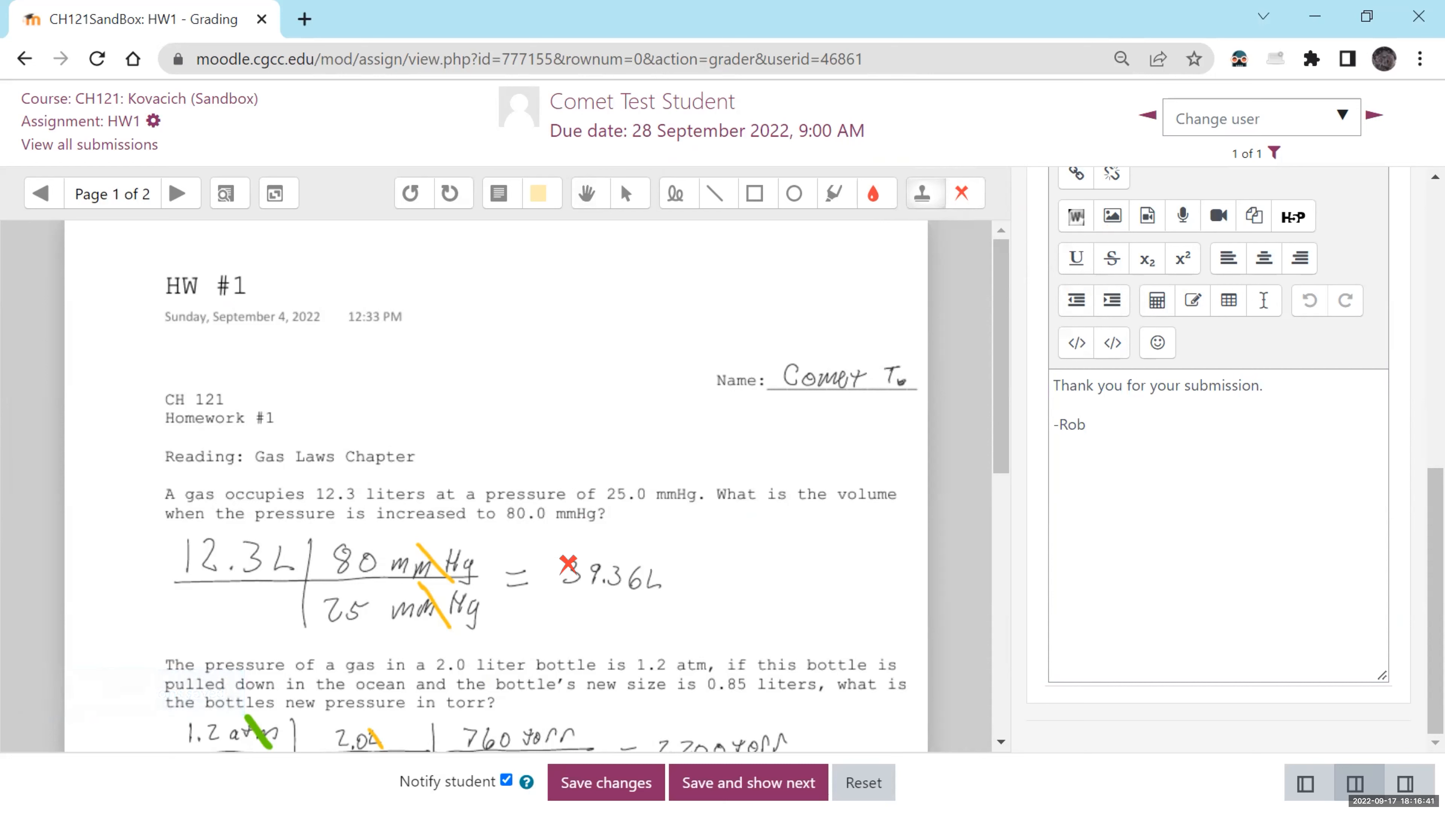
click(578, 572)
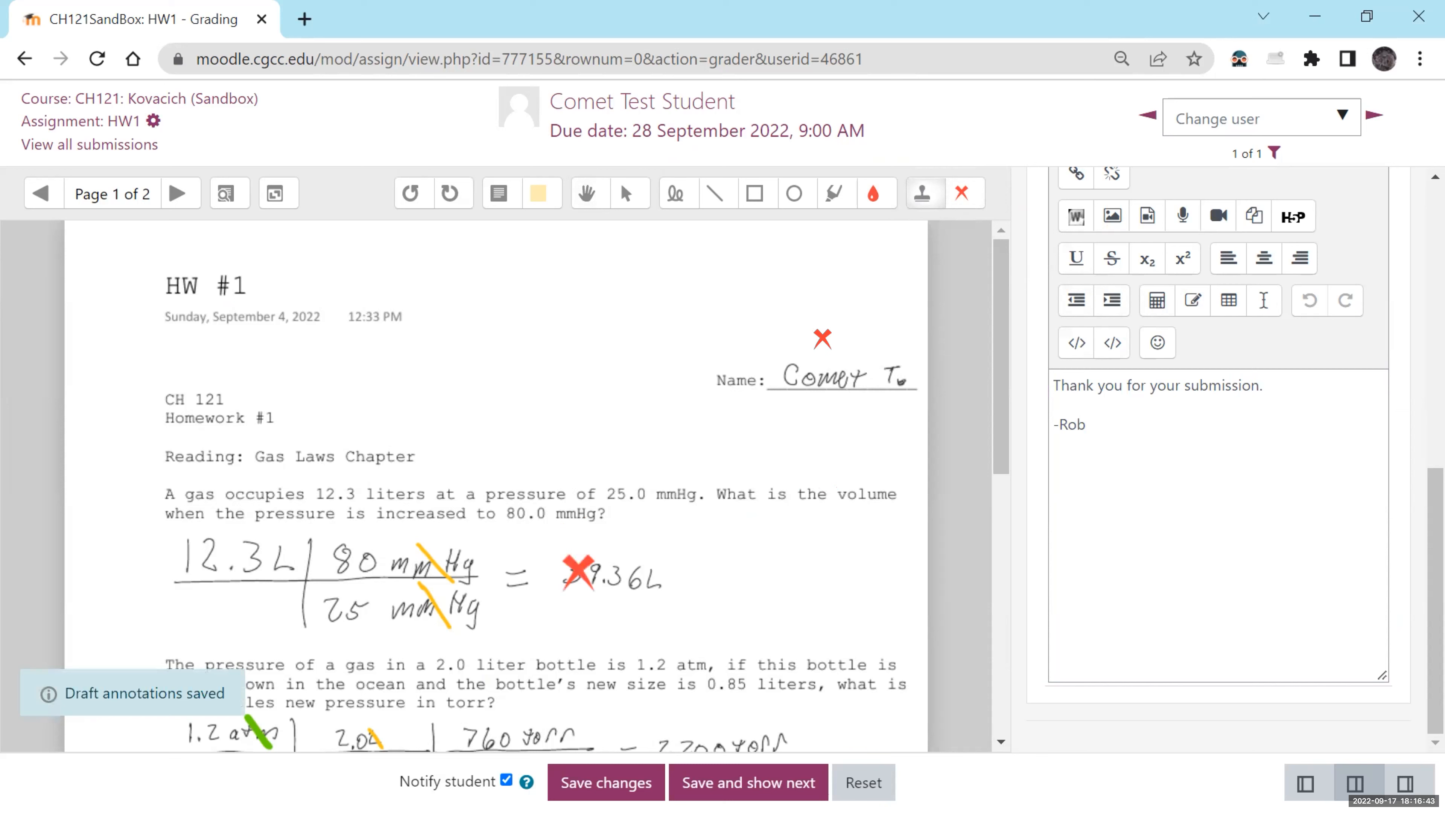
click(961, 195)
click(961, 300)
click(677, 555)
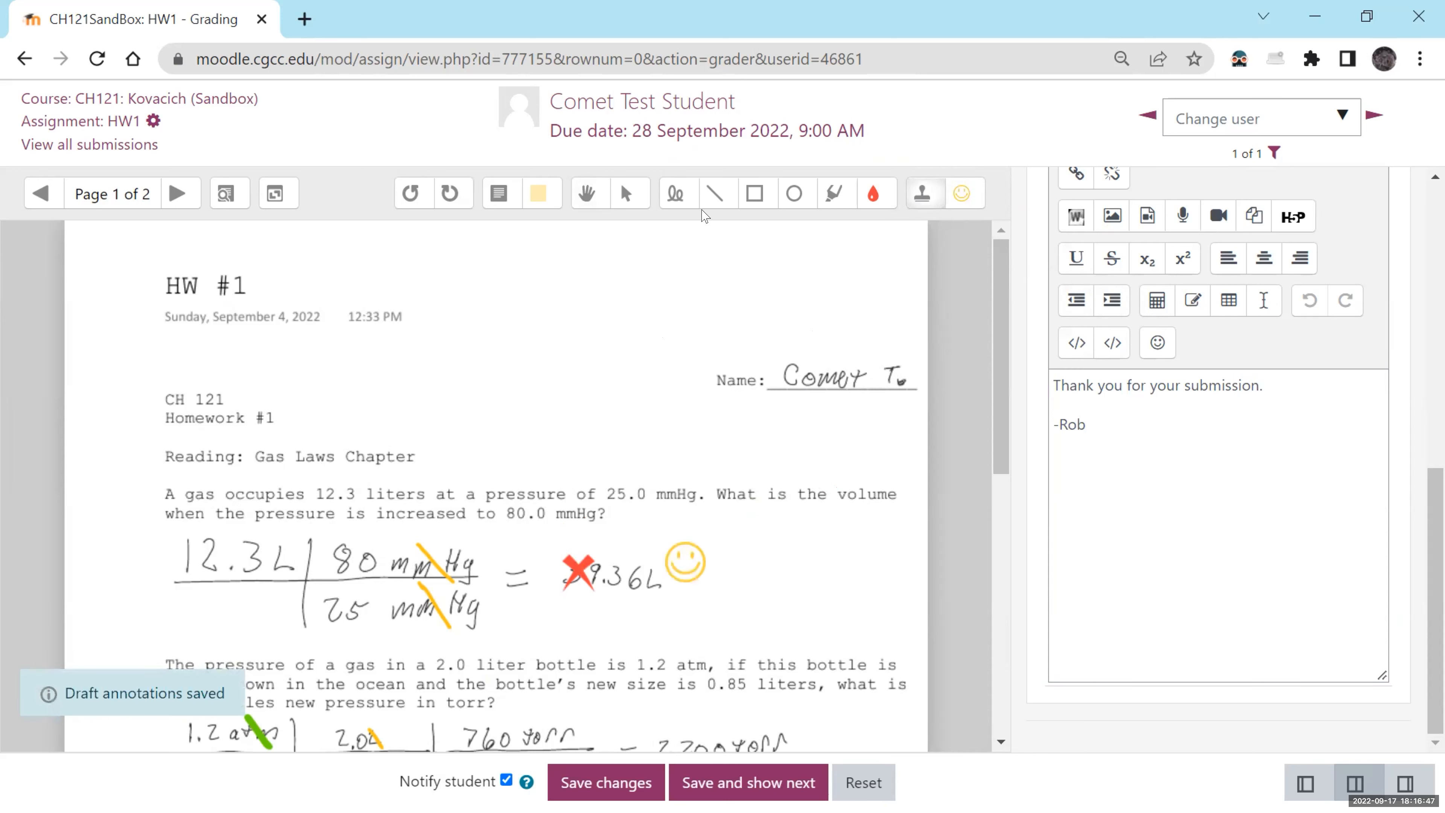
- Delete the red cross and the smiley stamps from the first problem
click(624, 196)
click(579, 571)
click(579, 571)
click(686, 564)
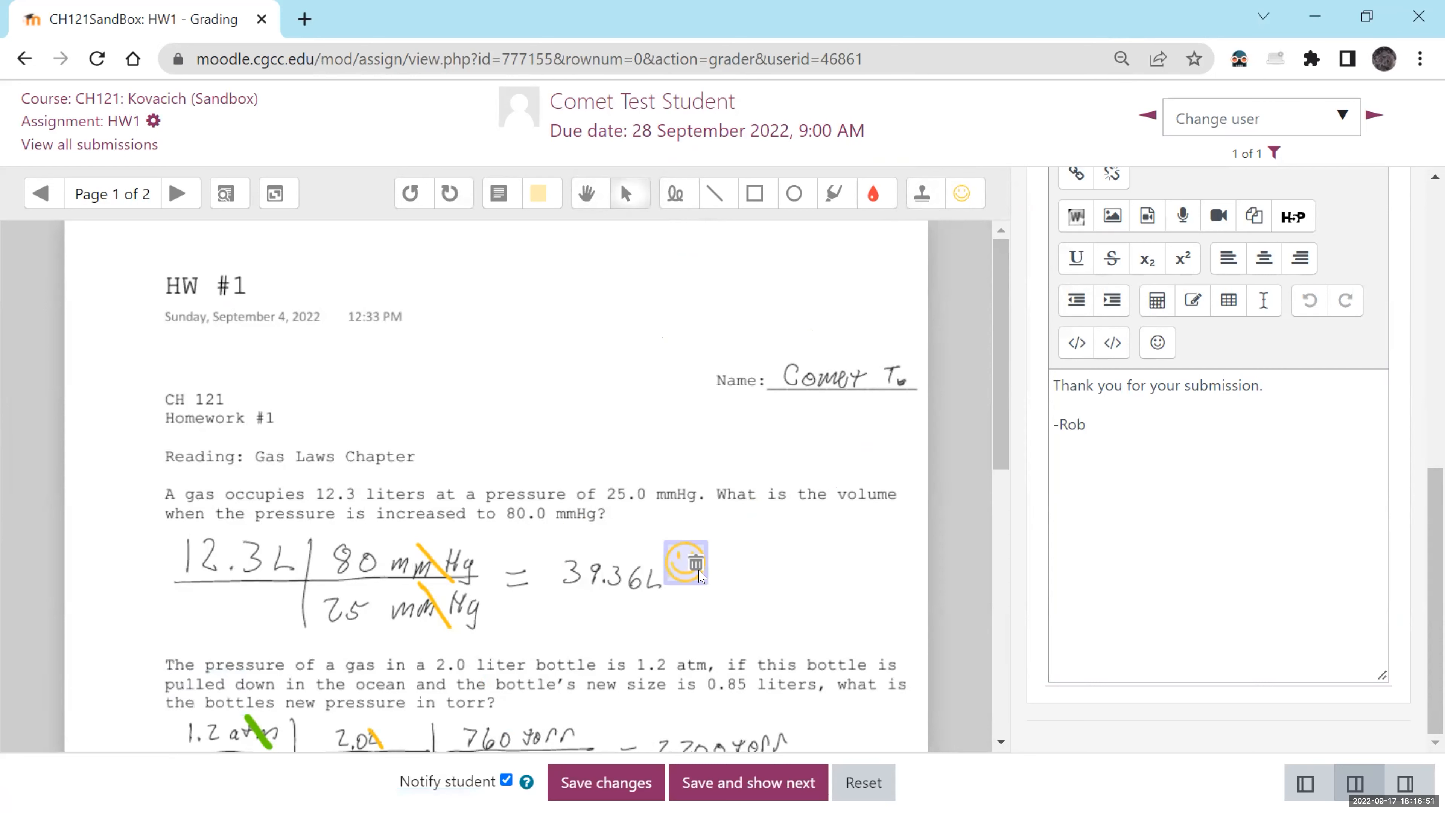
click(704, 576)
- Highlight the first problem's 39.36 L answer in red, and delete that highlight
click(834, 197)
drag(550, 565, 647, 585)
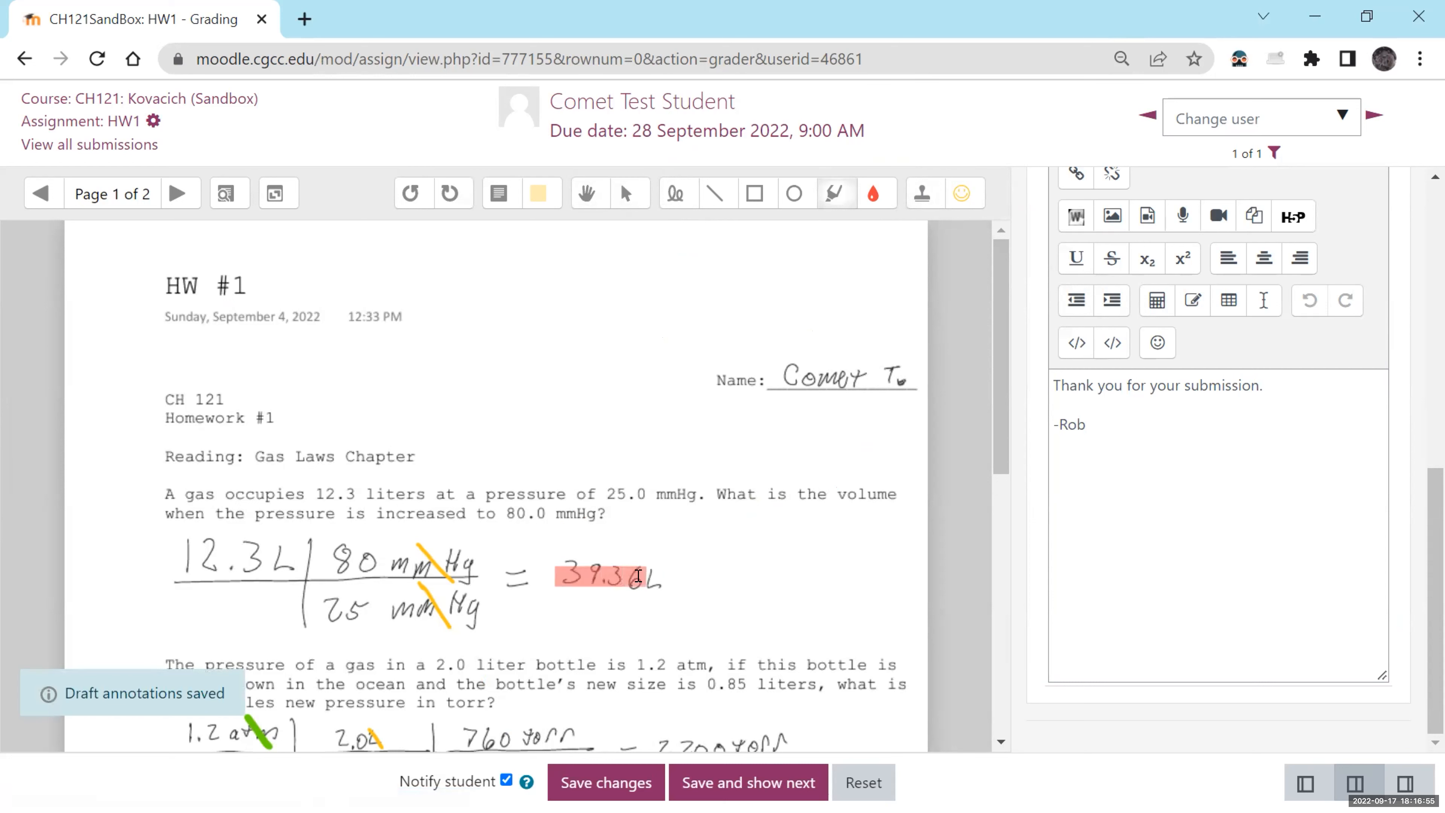
click(626, 192)
click(626, 575)
click(630, 590)
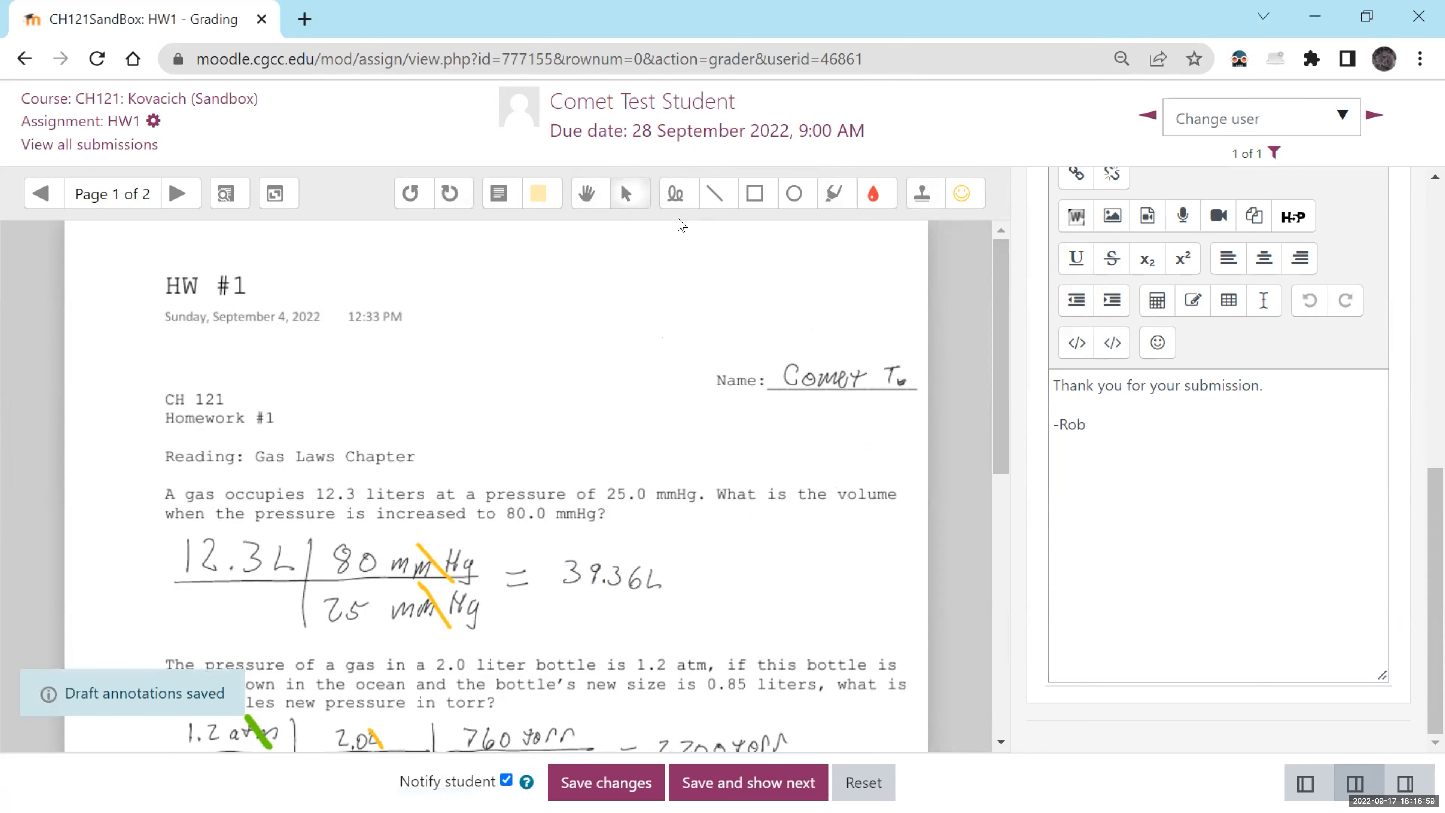
- With the red pen, draw a double-headed arrow between 80 and 25 mmHg and write the corrected setup: 12.3 L, 25 mmHg over 80 mmHg
click(672, 201)
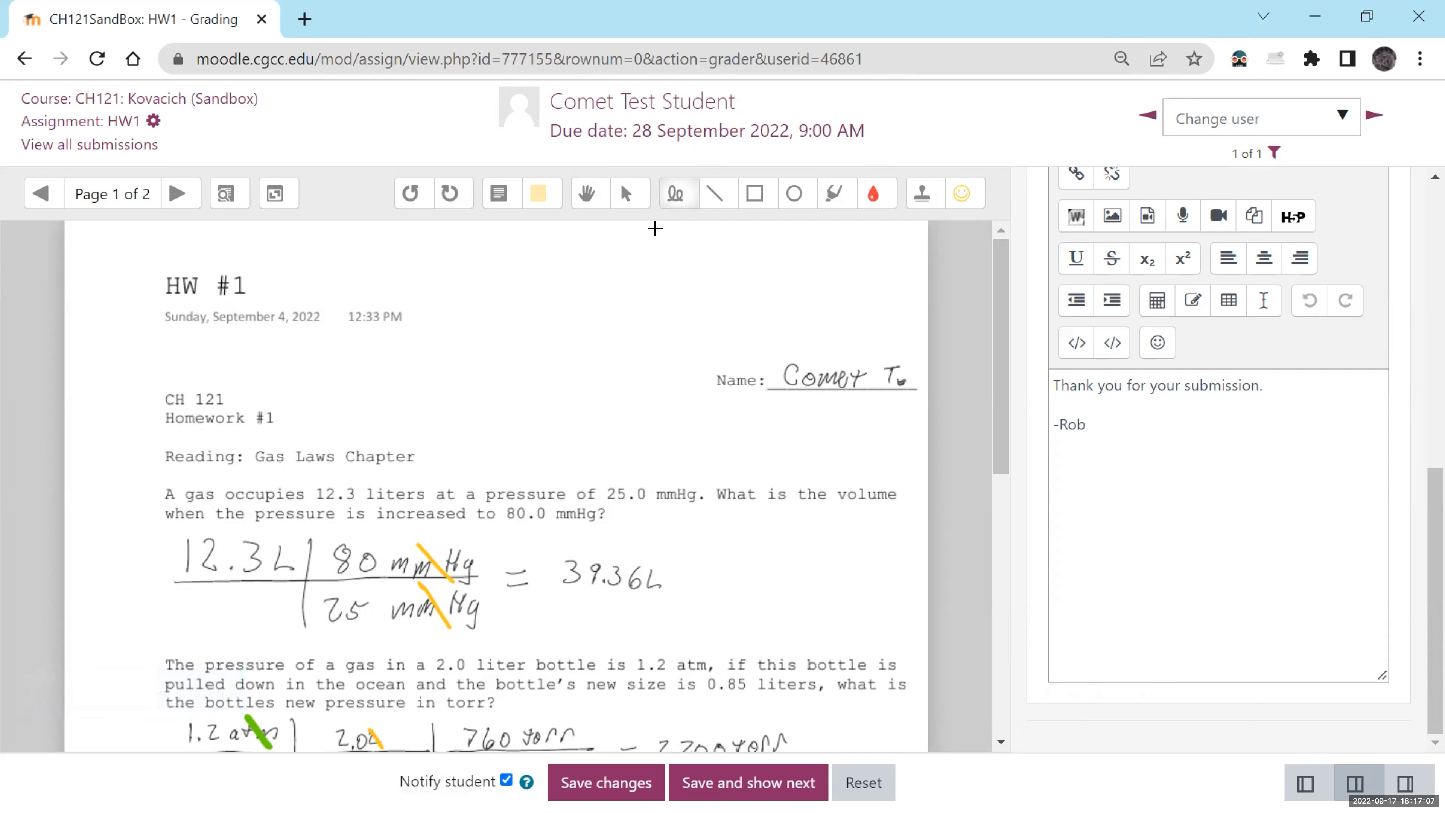
mouse_move(379, 557)
mouse_down()
mouse_move(408, 551)
mouse_move(372, 599)
mouse_up()
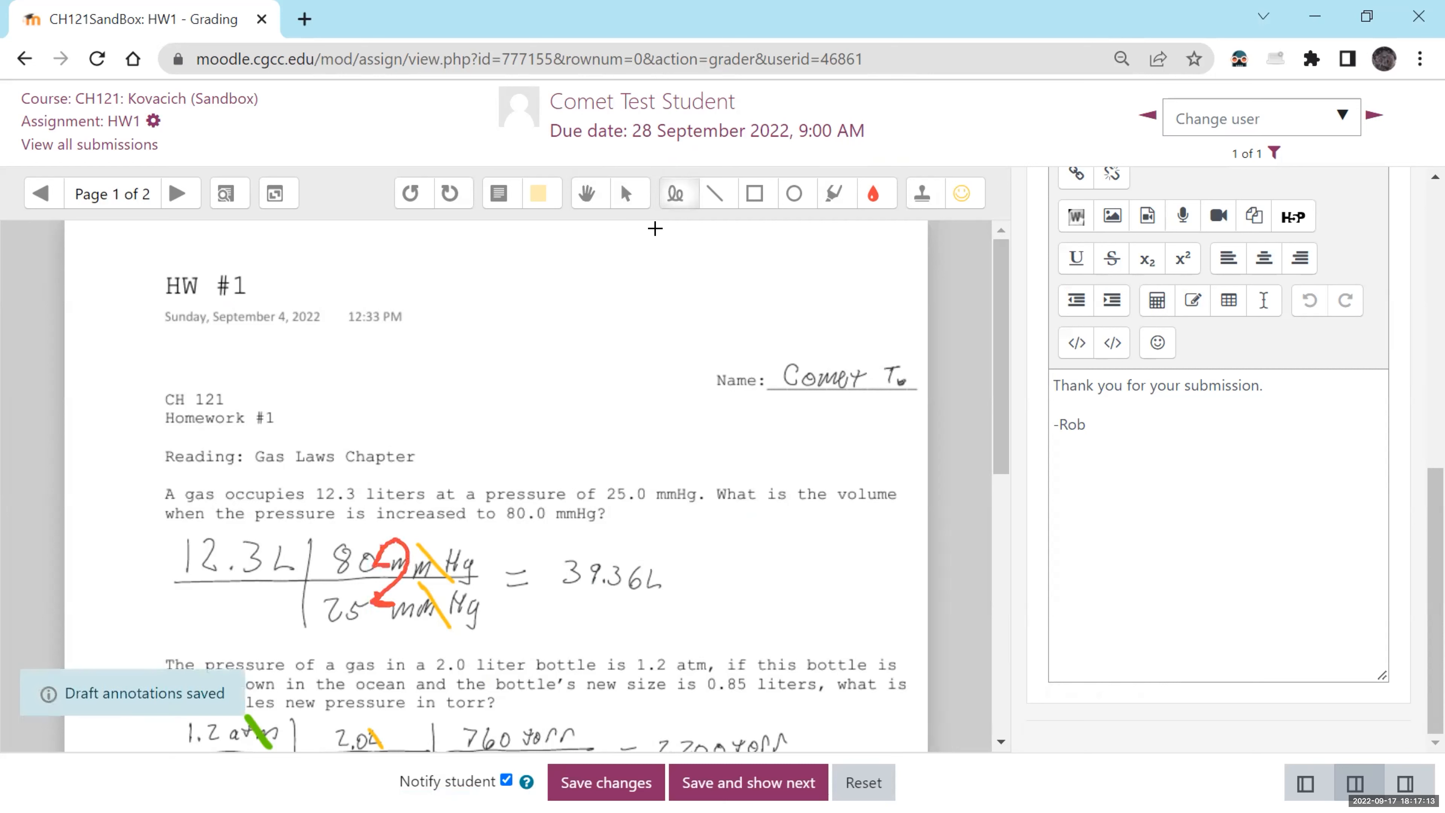
mouse_move(575, 602)
mouse_down()
mouse_move(574, 622)
mouse_move(594, 608)
mouse_move(596, 624)
mouse_up()
drag(602, 620, 631, 623)
drag(632, 608, 640, 625)
mouse_move(555, 641)
mouse_down()
mouse_move(716, 633)
mouse_move(651, 654)
mouse_up()
drag(677, 604, 698, 620)
mouse_move(706, 604)
mouse_down()
mouse_move(700, 623)
mouse_move(715, 602)
mouse_move(751, 597)
mouse_move(759, 619)
mouse_move(775, 598)
mouse_move(769, 627)
mouse_up()
drag(679, 642, 694, 660)
mouse_move(701, 643)
mouse_down()
mouse_move(703, 659)
mouse_move(777, 641)
mouse_move(766, 677)
mouse_move(794, 628)
mouse_move(820, 621)
mouse_up()
drag(808, 633, 904, 627)
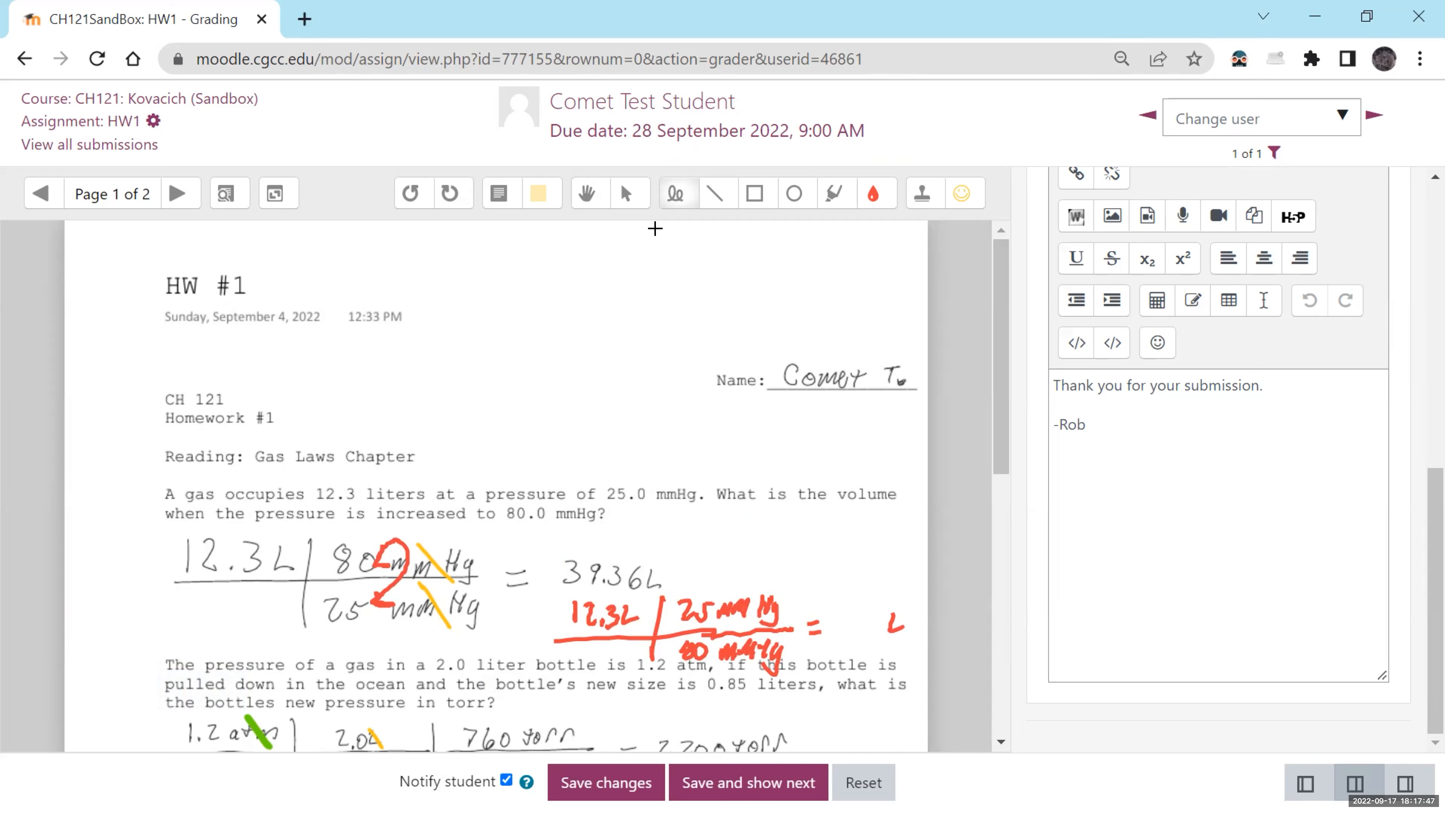
- Handwrite the corrected result 3.84 in red between the equals sign and the L
mouse_move(830, 615)
mouse_down()
mouse_move(830, 635)
mouse_move(880, 626)
mouse_up()
drag(875, 619, 874, 635)
click(842, 643)
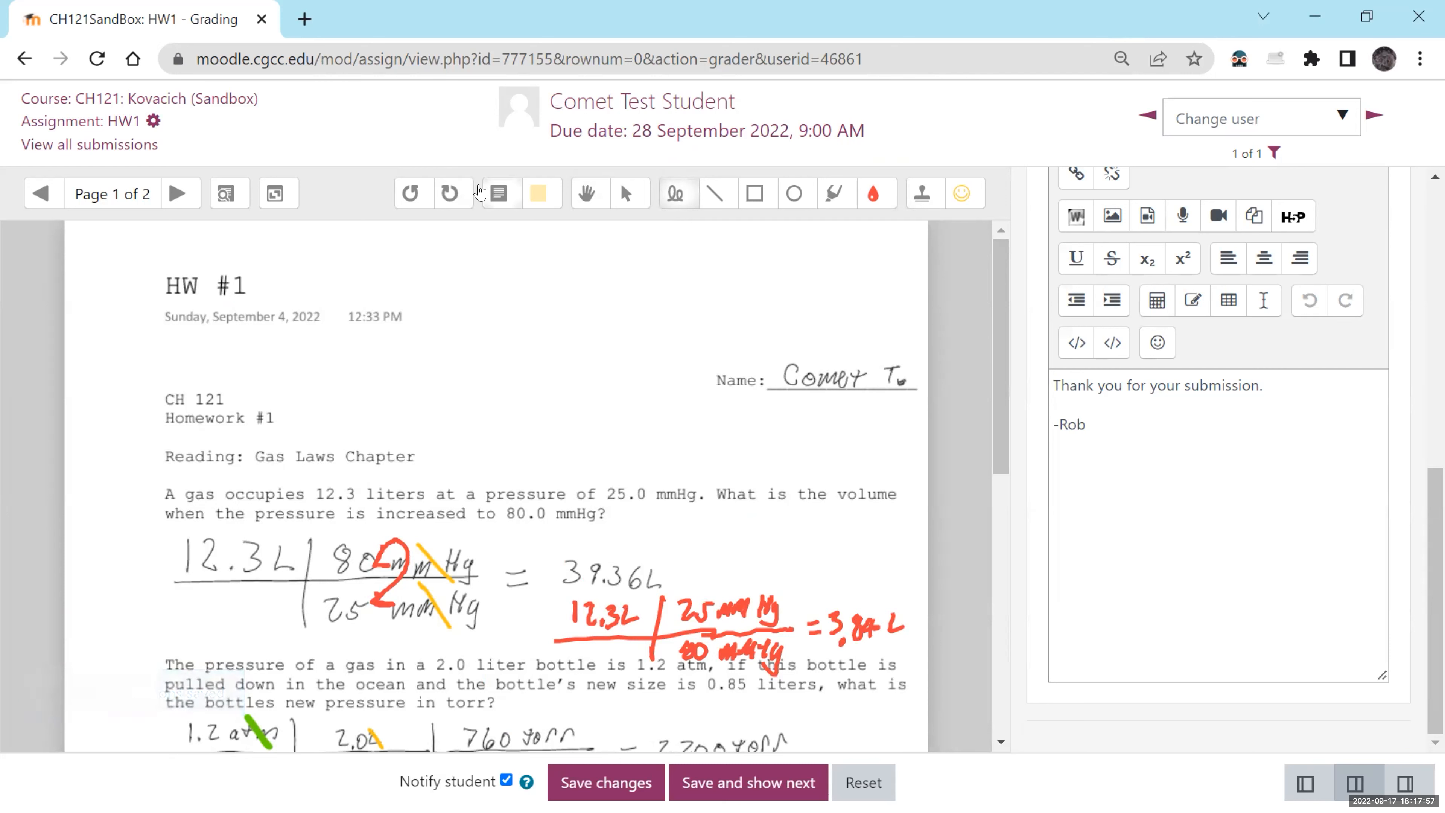
- Add a comment above the first problem reading "You inverted the two pressure measurements. Volume should go down not up."
click(494, 194)
drag(440, 460, 735, 584)
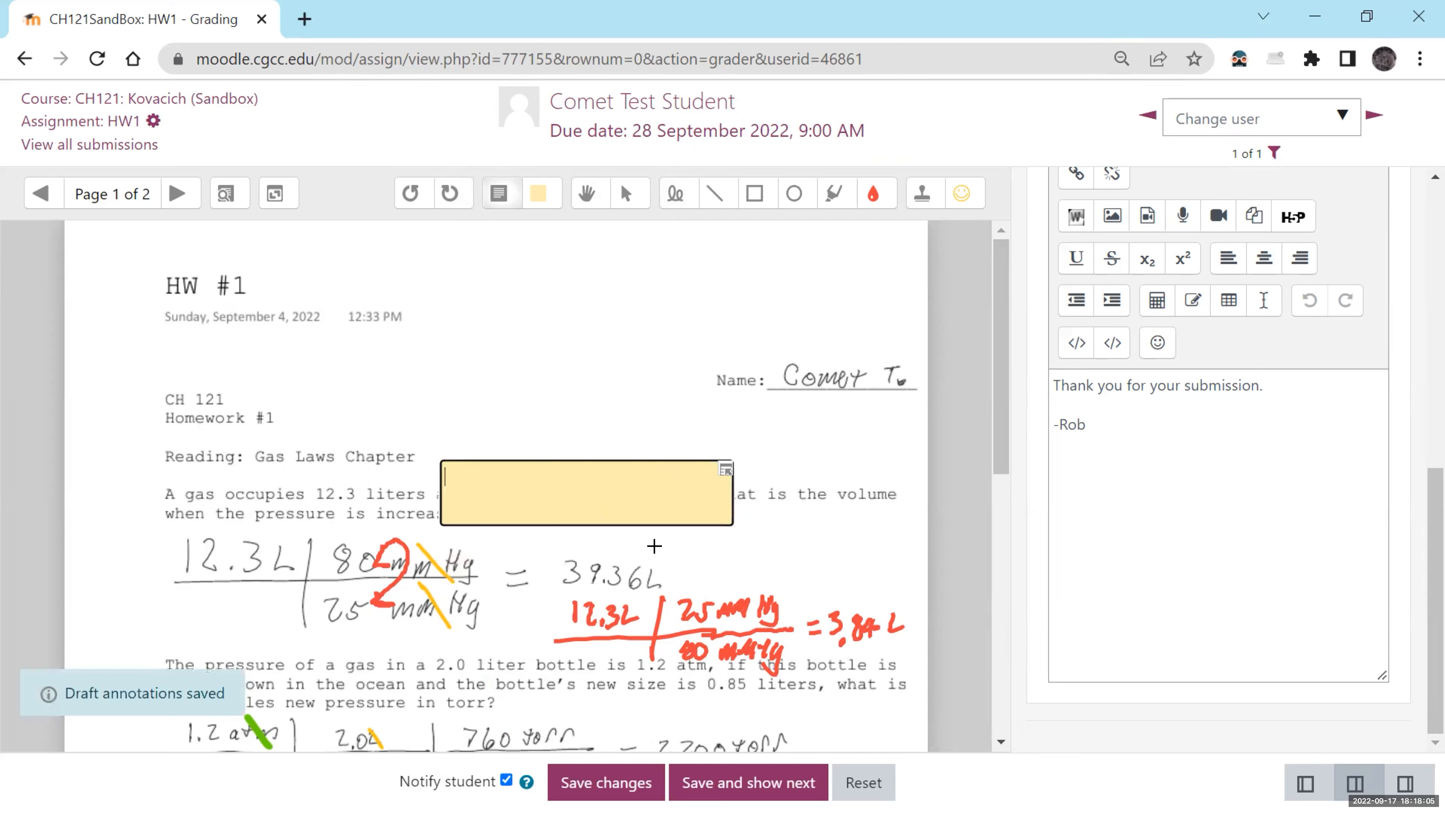
text(You inveres)
key(BackSpace)
key(BackSpace)
text(ted the two)
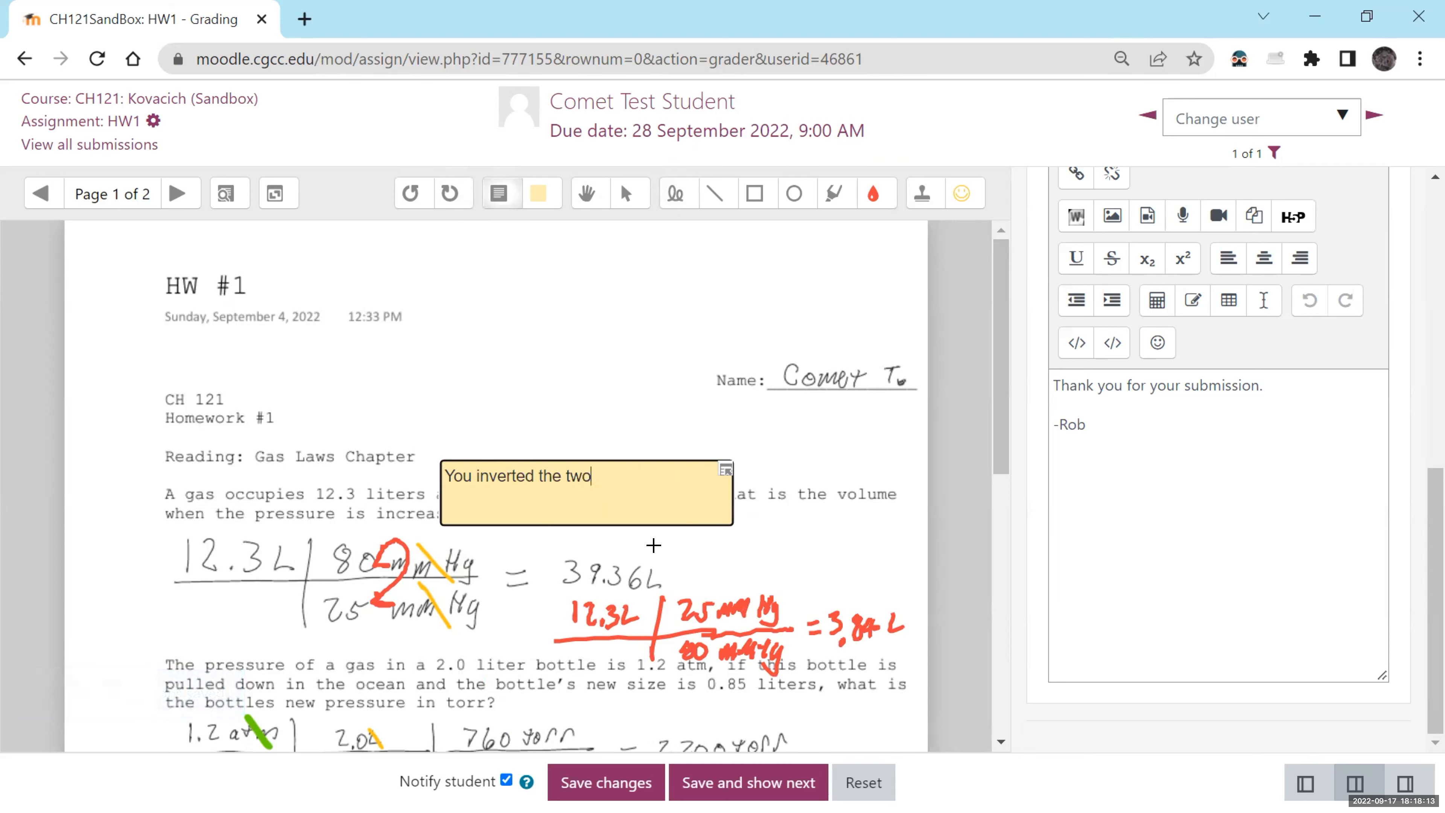
text( pressure measurements.)
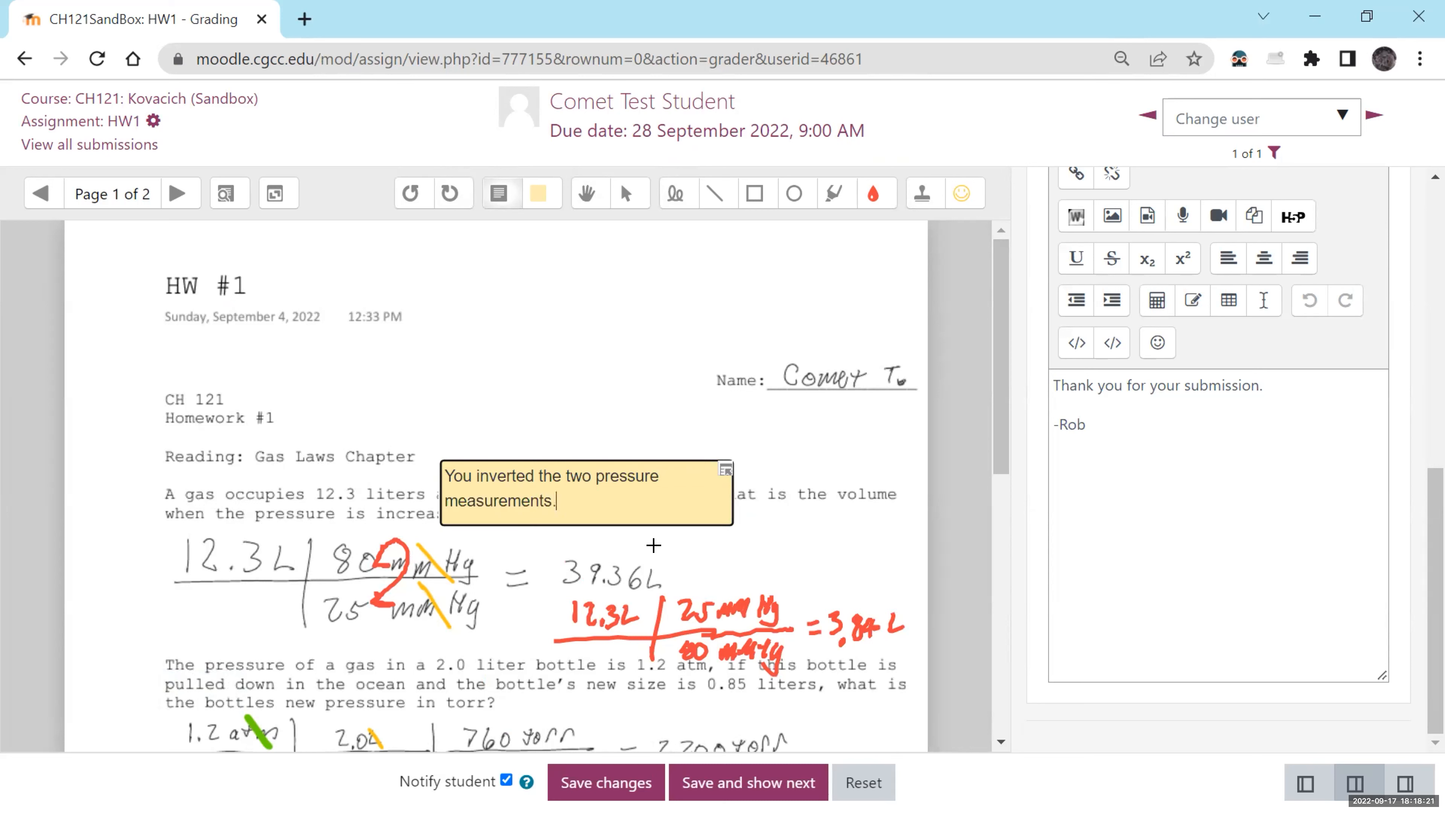
text( Volume should do)
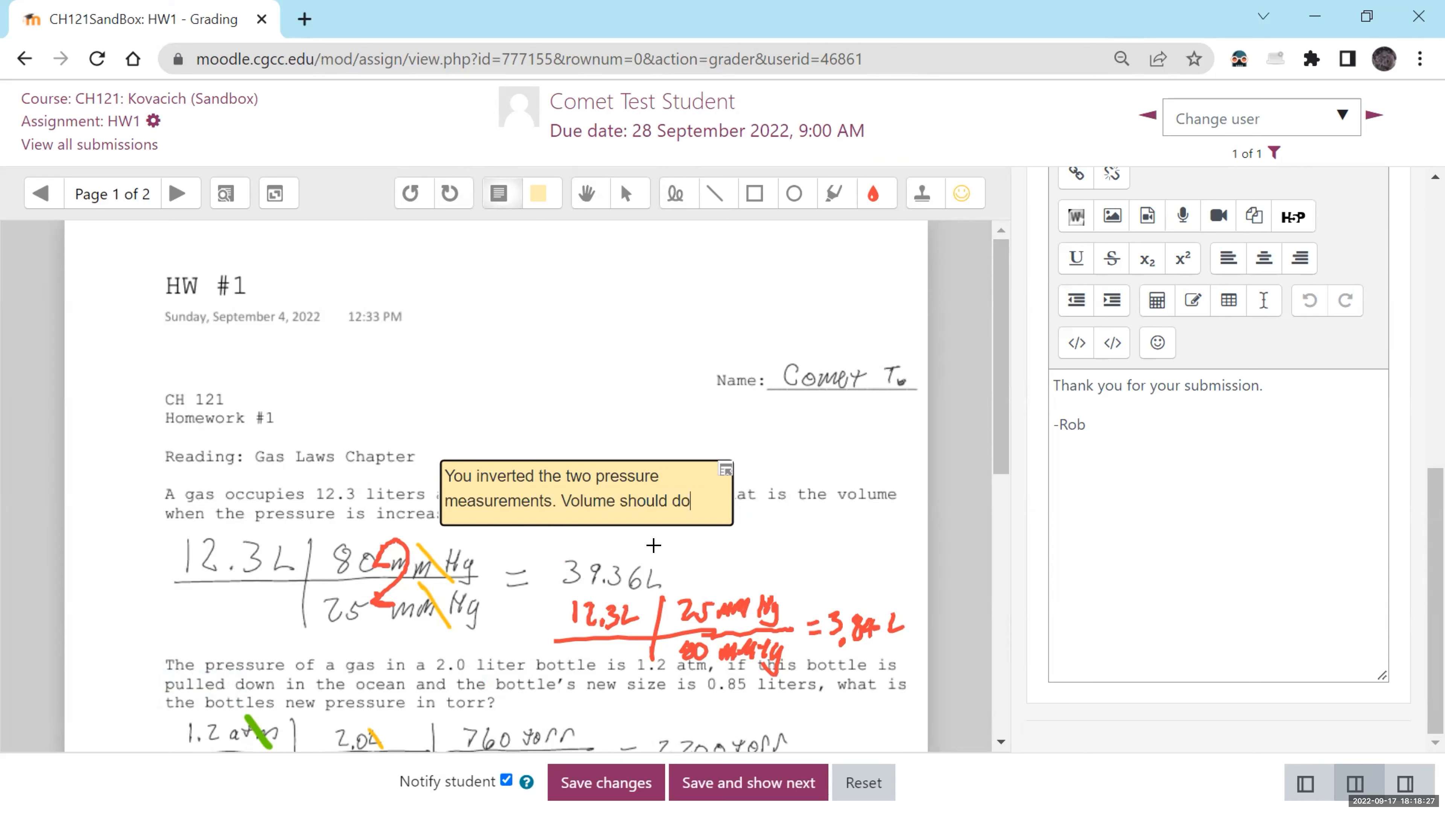
key(BackSpace)
key(BackSpace)
text(go down not up.)
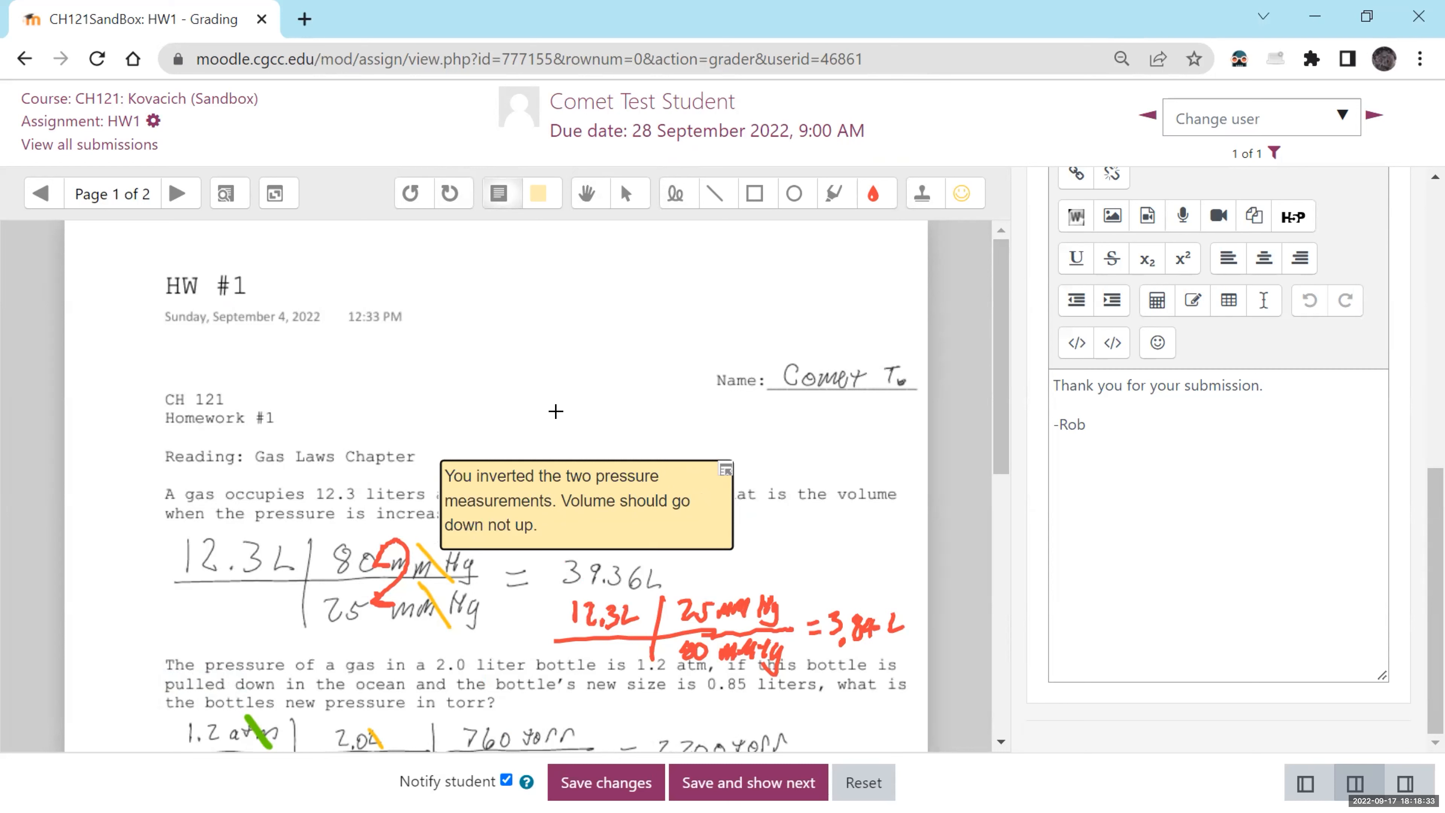
click(546, 389)
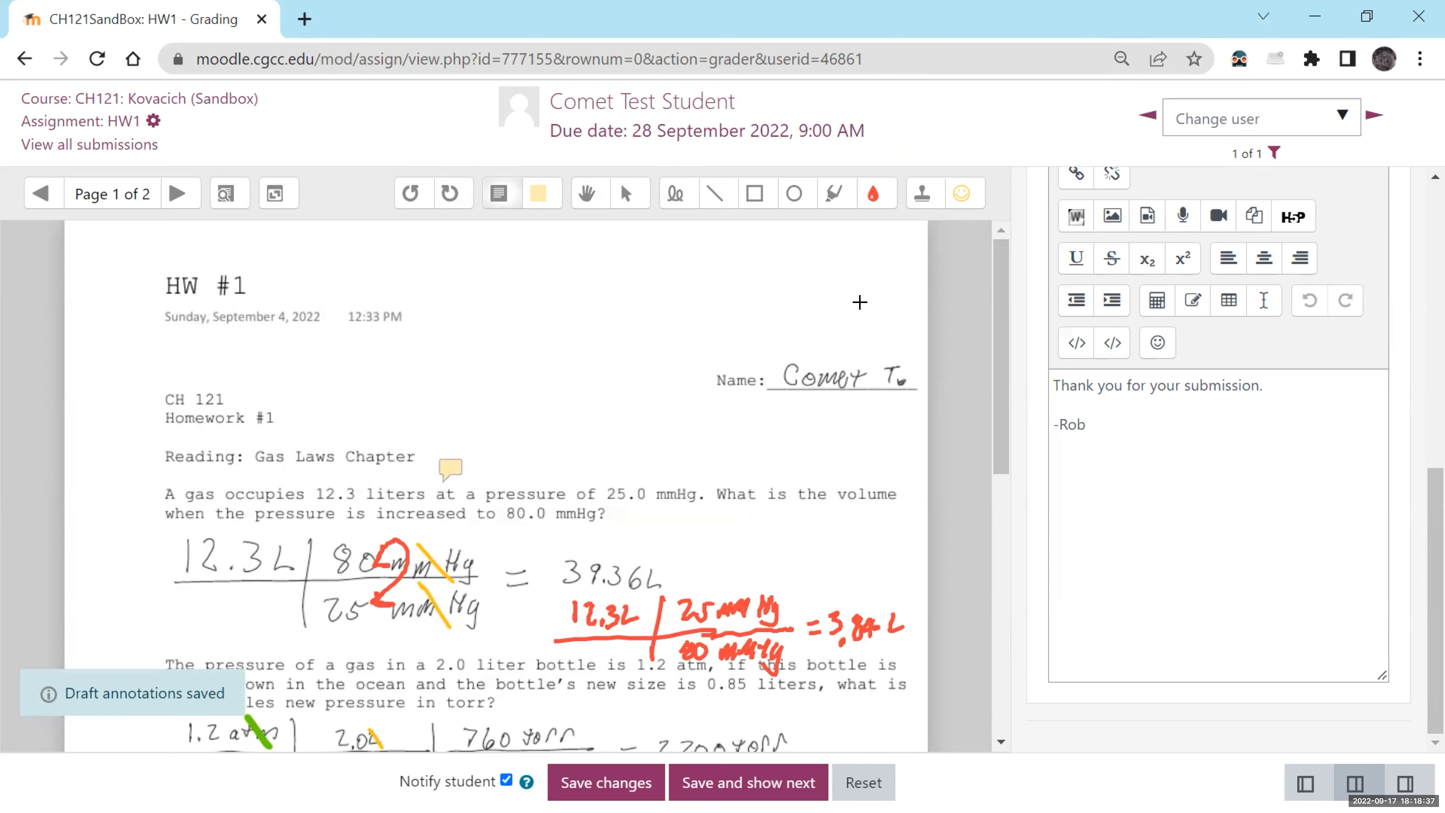
- Mark the second problem as correct with a green pen check mark and a smiley stamp beneath it
scroll(875, 319, down, 5)
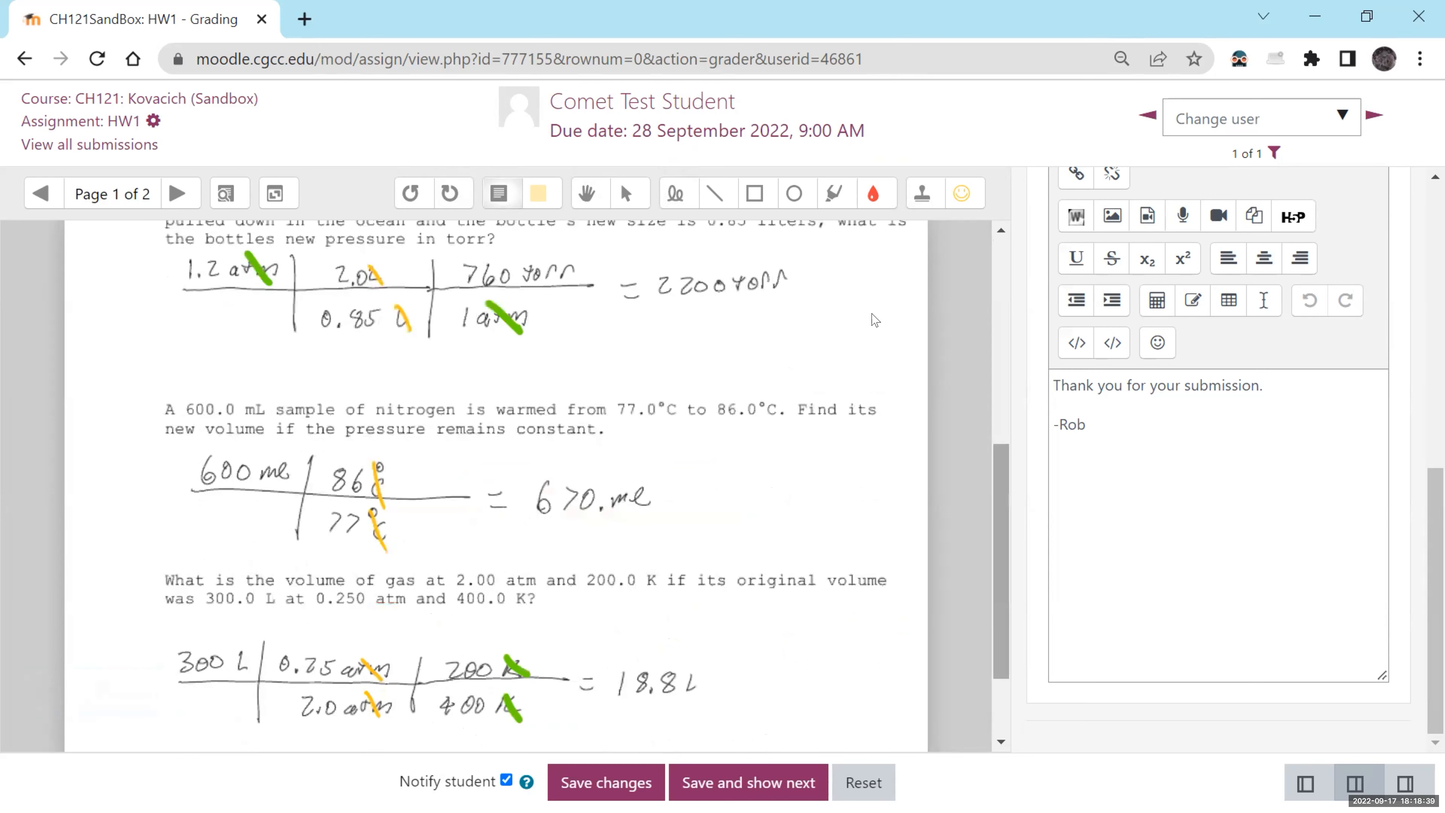
scroll(875, 320, up, 1)
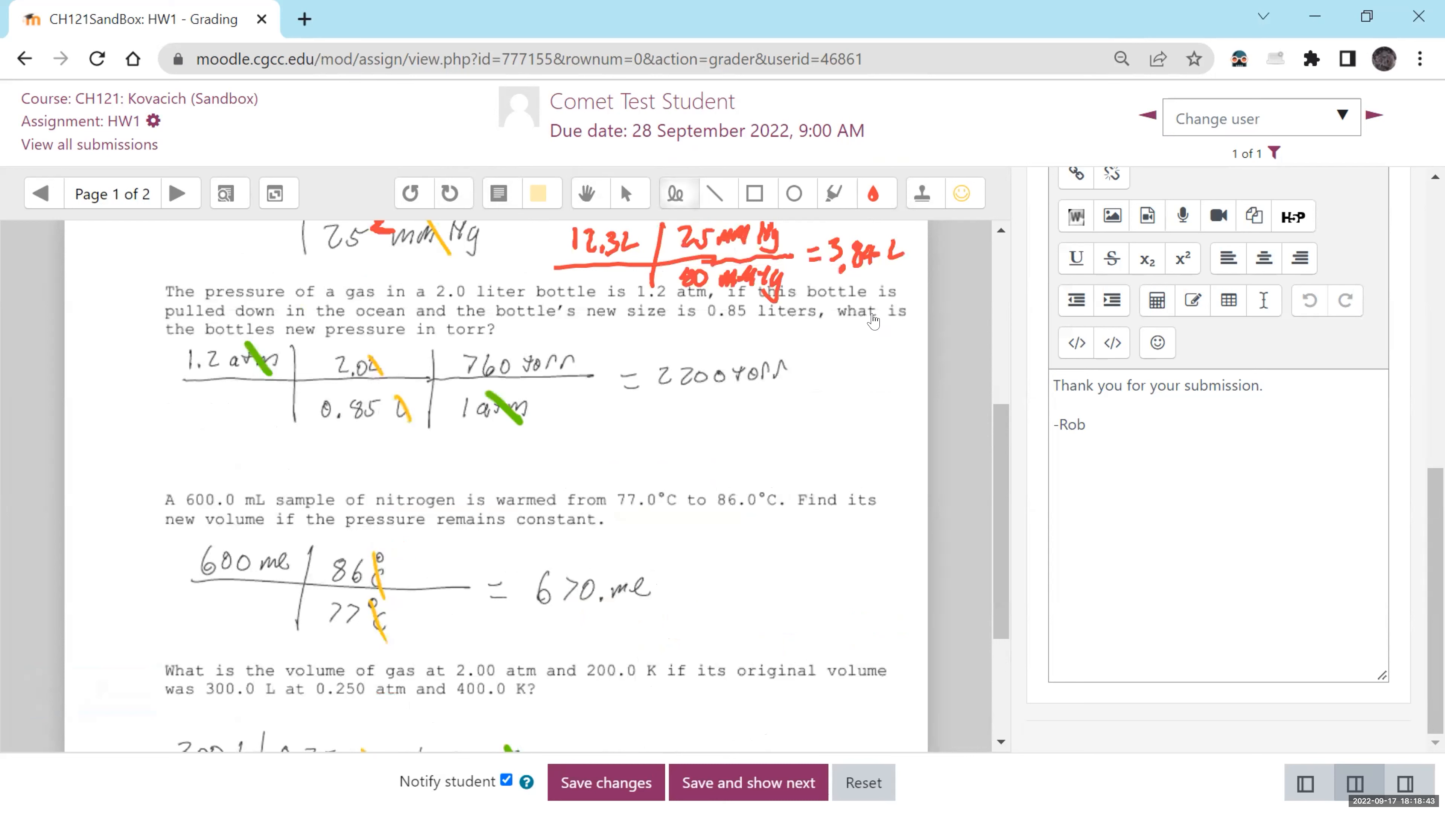
click(874, 194)
click(873, 329)
drag(598, 346, 602, 355)
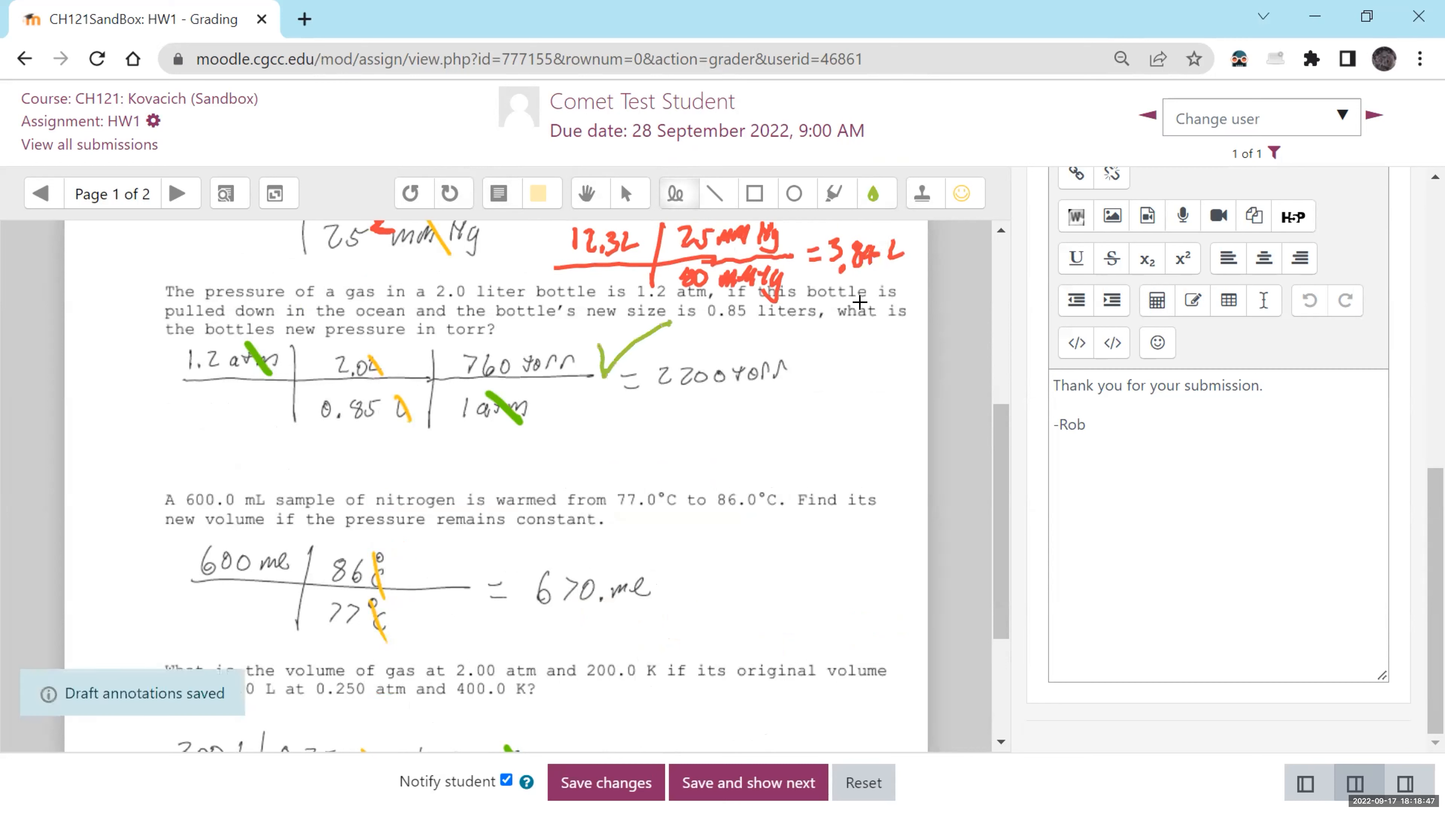
drag(586, 418, 595, 409)
click(923, 193)
click(601, 442)
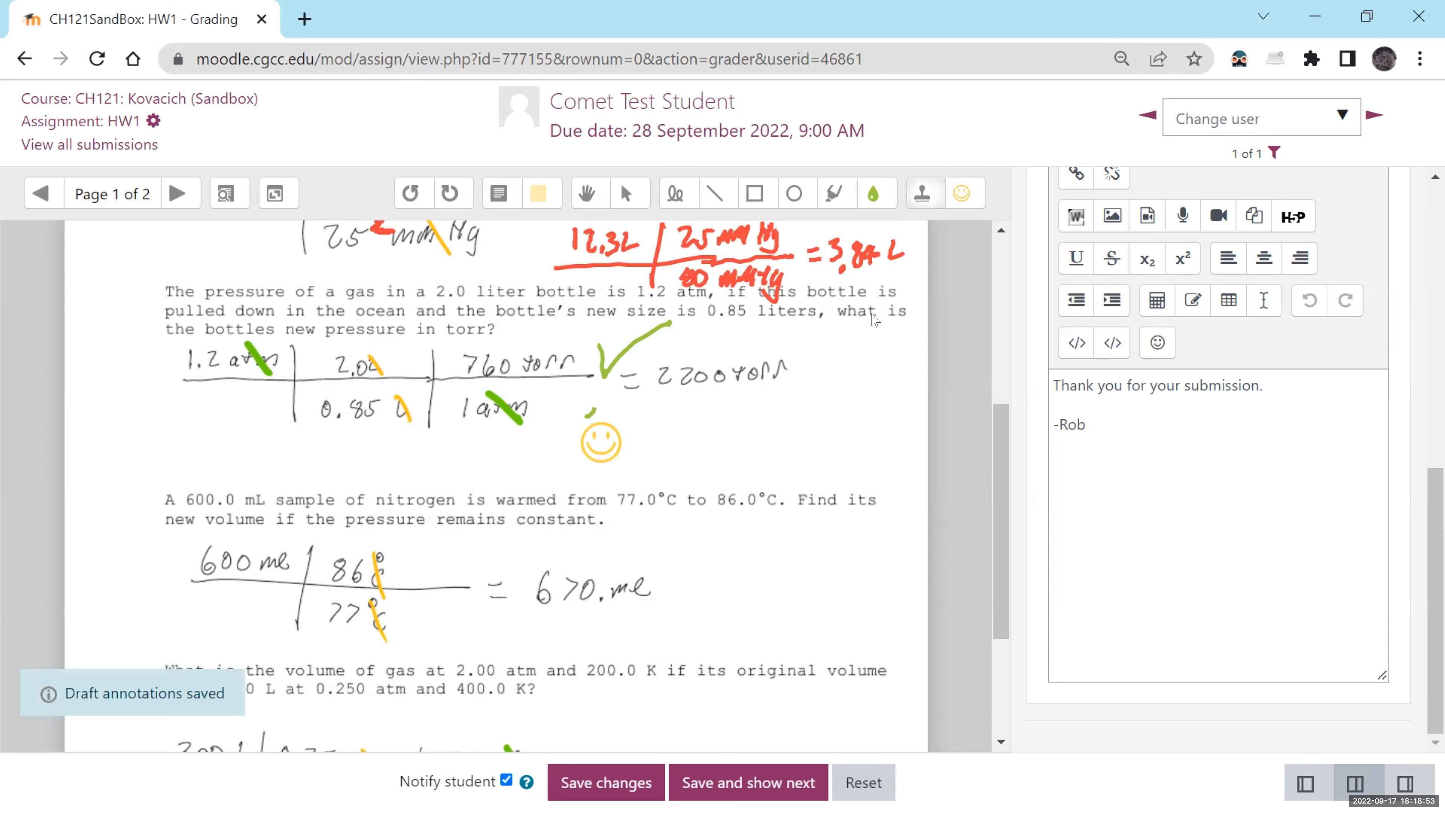
- With the red pen, circle the °C units in the nitrogen problem and write "Kelvin" beside them
click(874, 193)
click(873, 300)
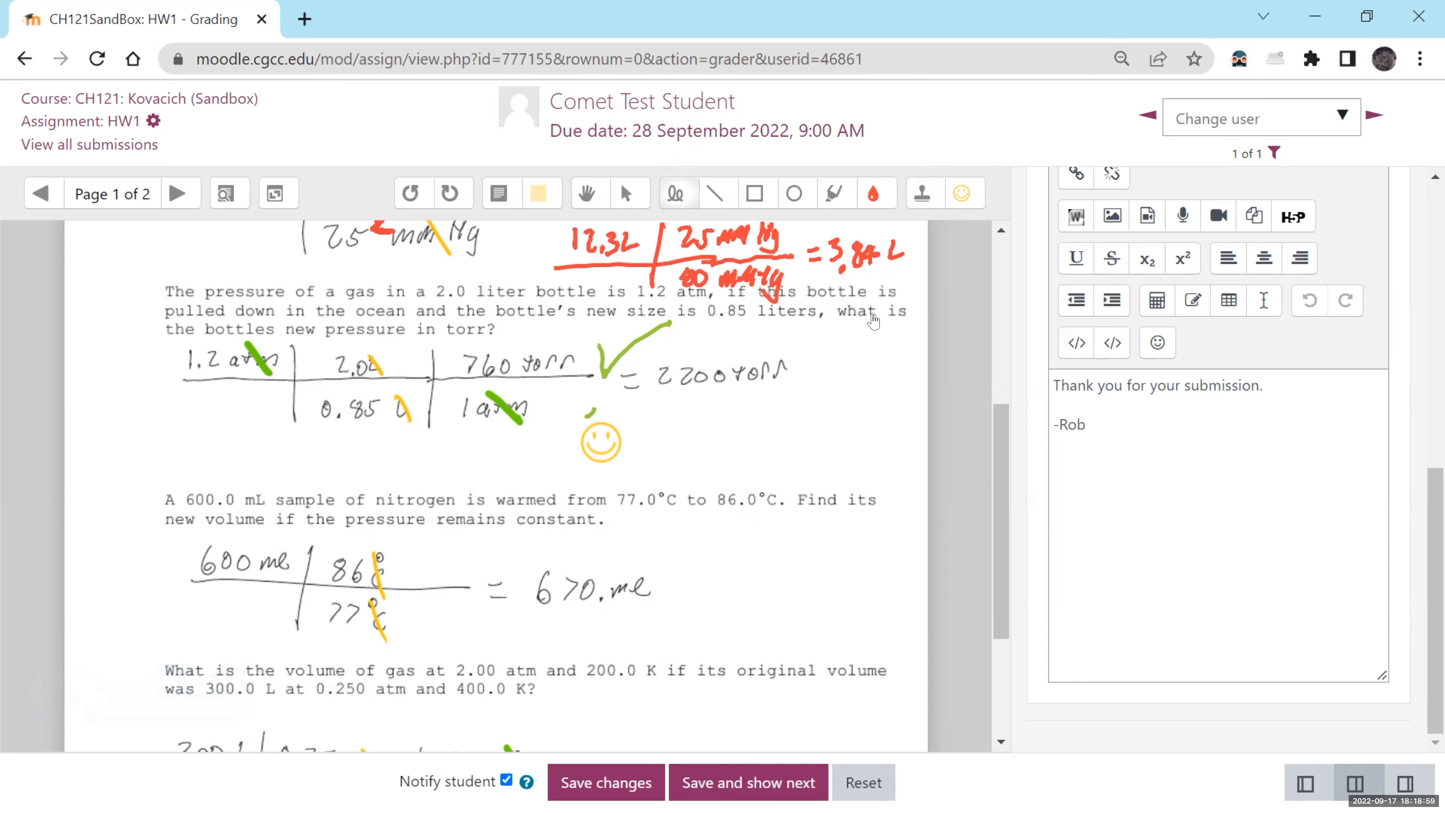
mouse_move(392, 550)
mouse_down()
mouse_move(367, 570)
mouse_move(399, 632)
mouse_move(394, 547)
mouse_move(437, 578)
mouse_move(487, 532)
mouse_move(531, 558)
mouse_move(542, 532)
mouse_up()
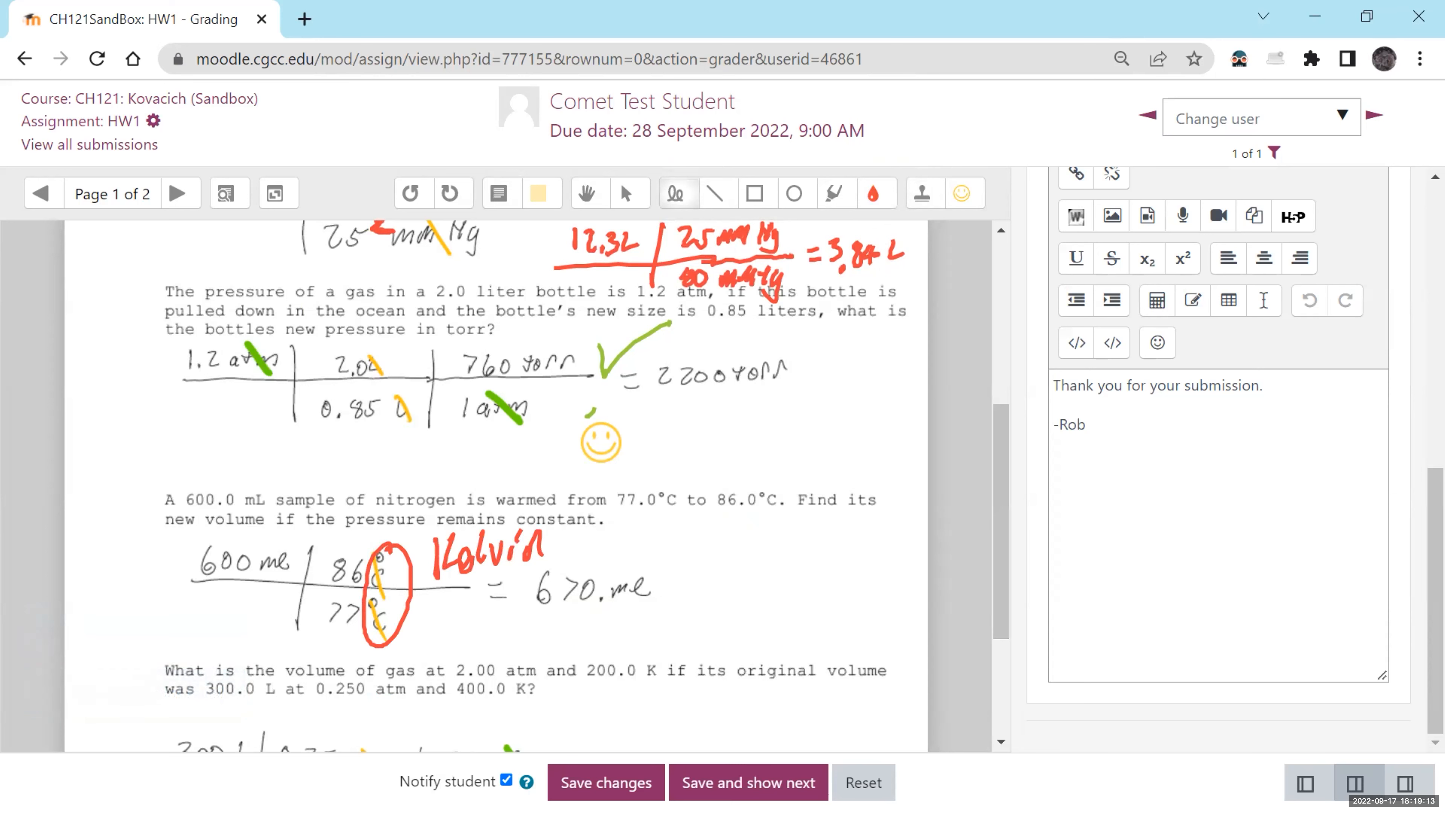
- Put red check marks on the fourth problem's pressure ratio, temperature ratio and answer, and underline 18.8 L
scroll(875, 320, down, 3)
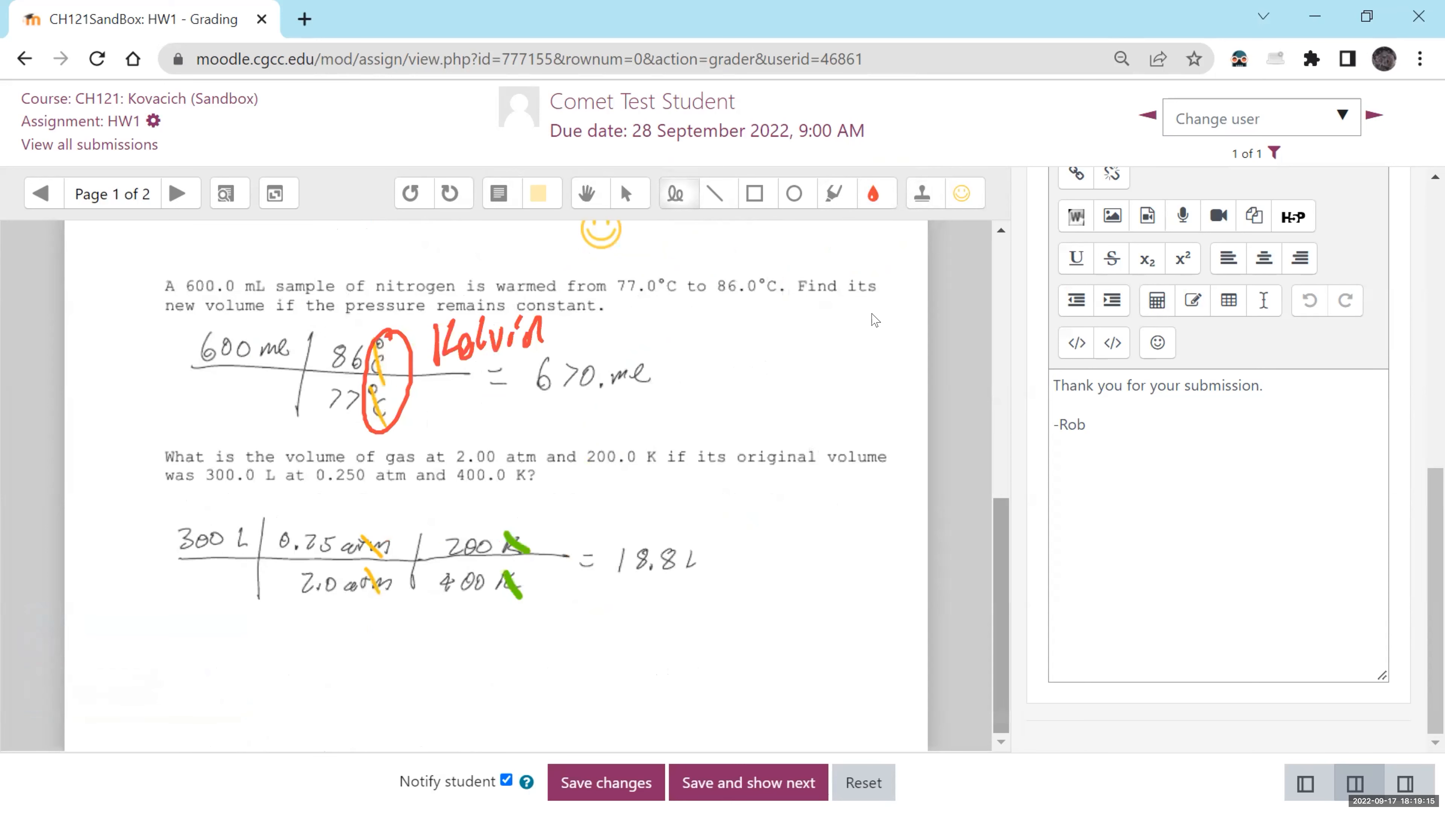
drag(388, 521, 417, 499)
drag(526, 519, 564, 485)
mouse_move(621, 596)
mouse_down()
mouse_move(687, 596)
mouse_move(773, 520)
mouse_up()
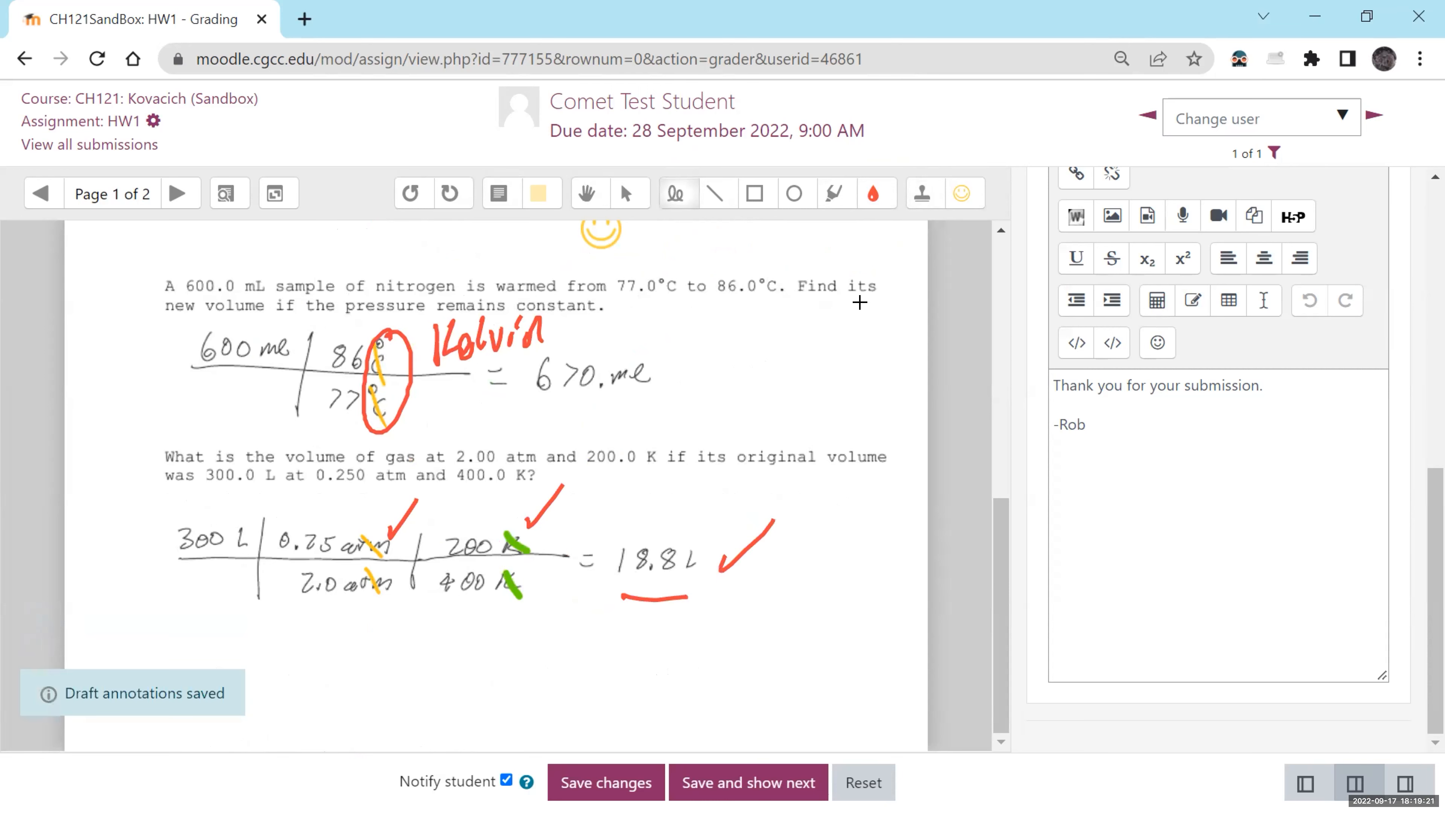
- On page 2, put a red check mark beside the -30.°C answer and a smiley stamp above the work, and return to page 1
click(178, 193)
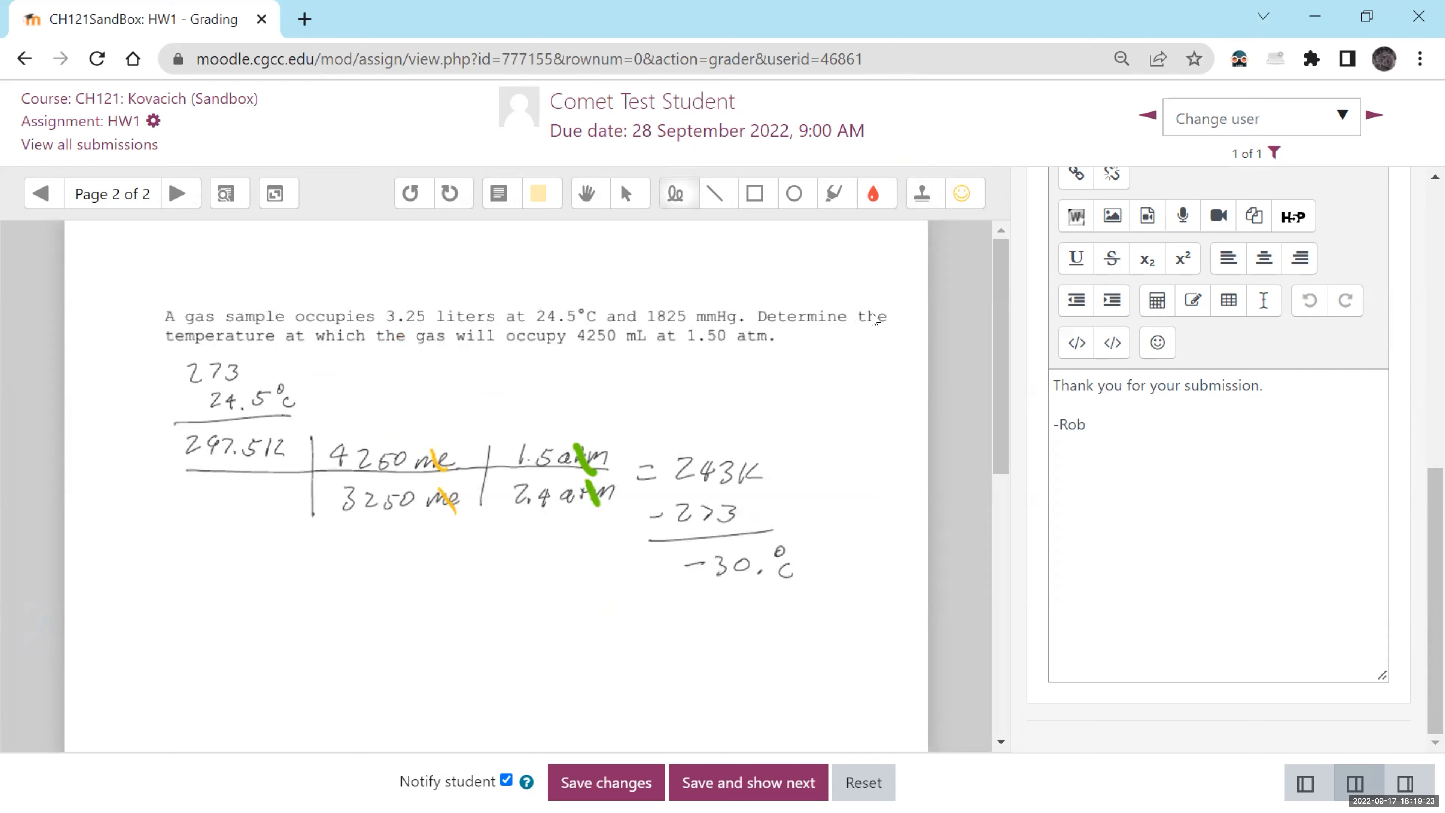
drag(794, 551, 820, 523)
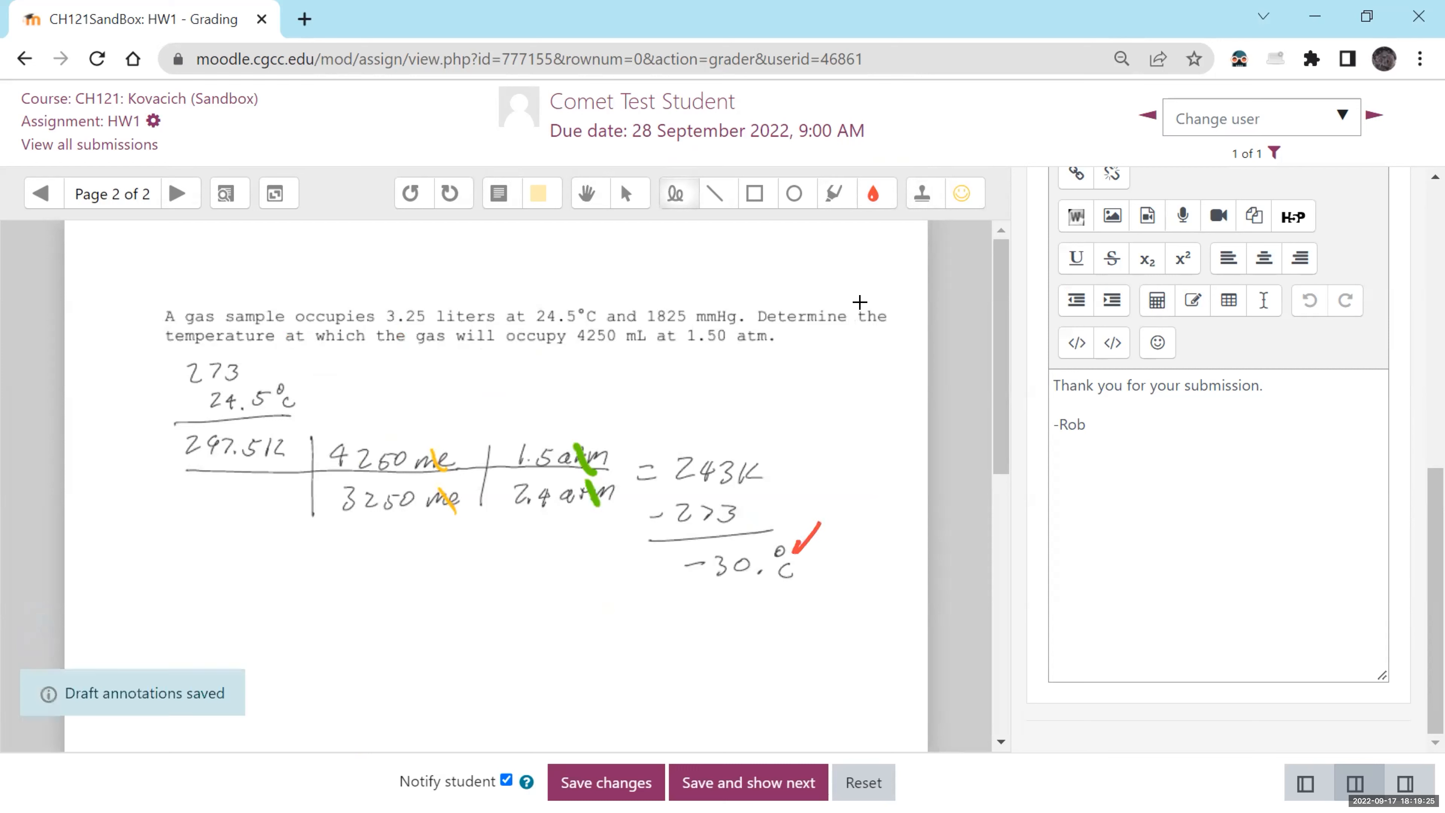
click(961, 194)
click(962, 227)
click(558, 382)
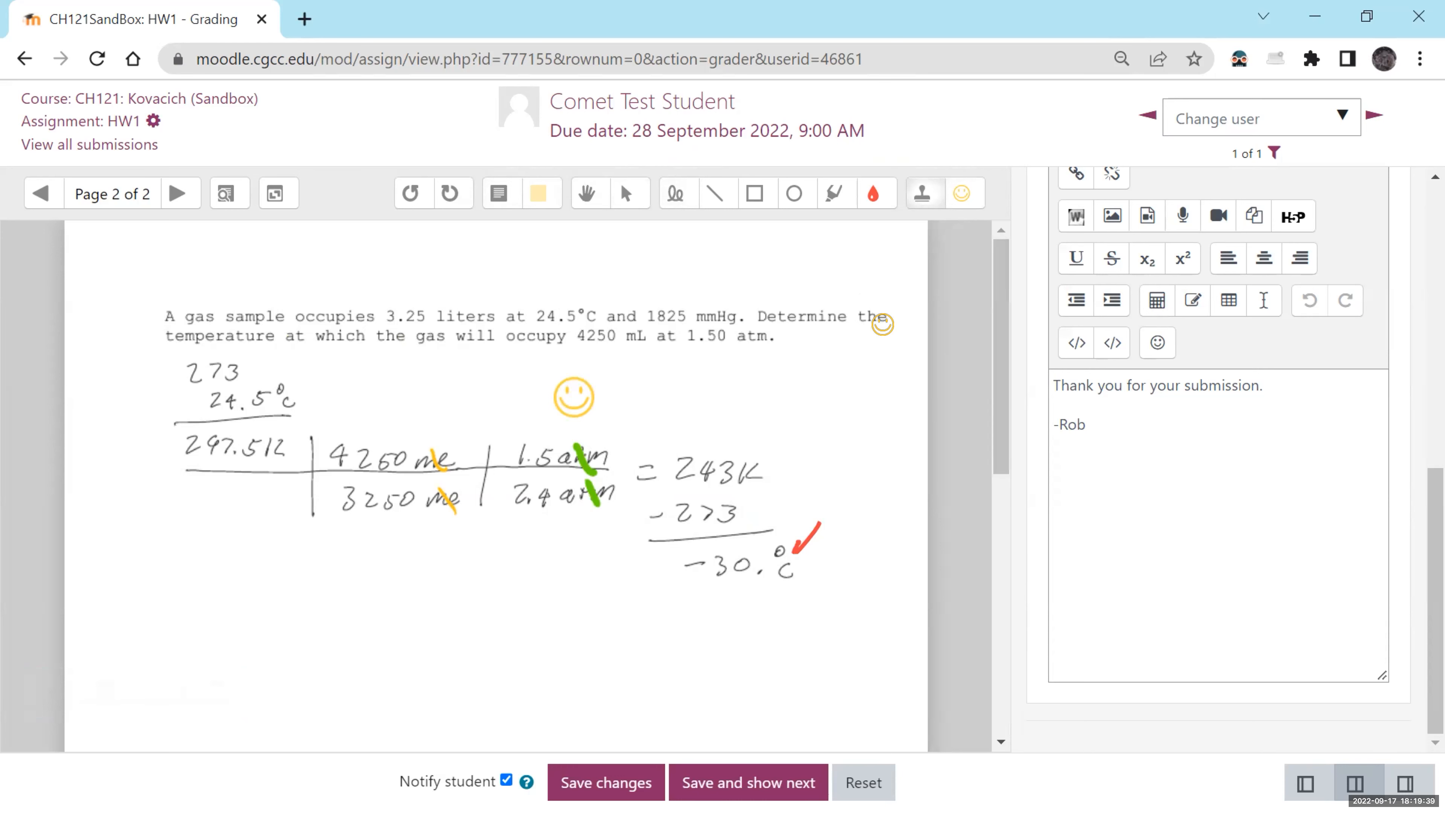
key(alt+j)
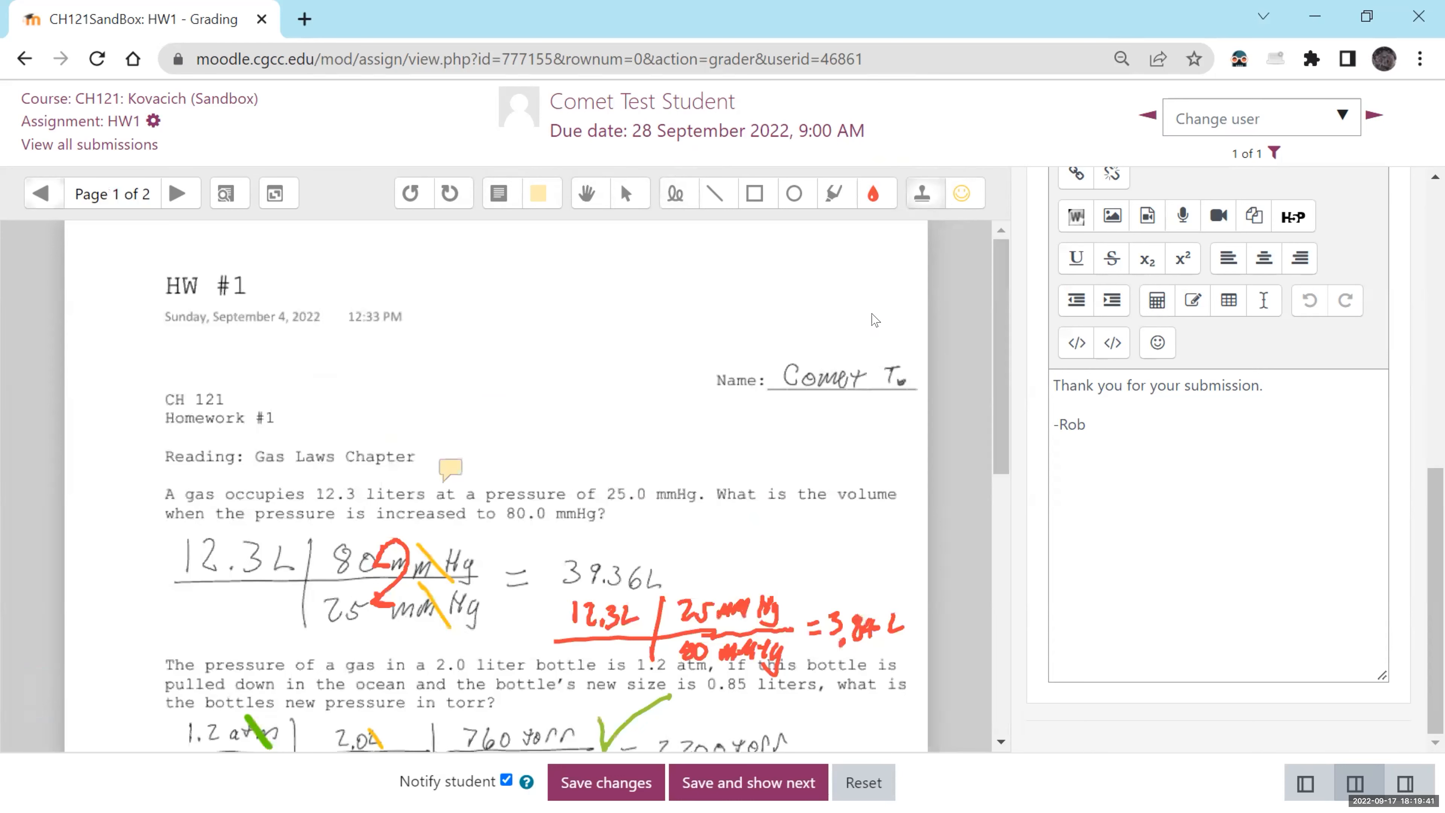
click(874, 193)
click(874, 335)
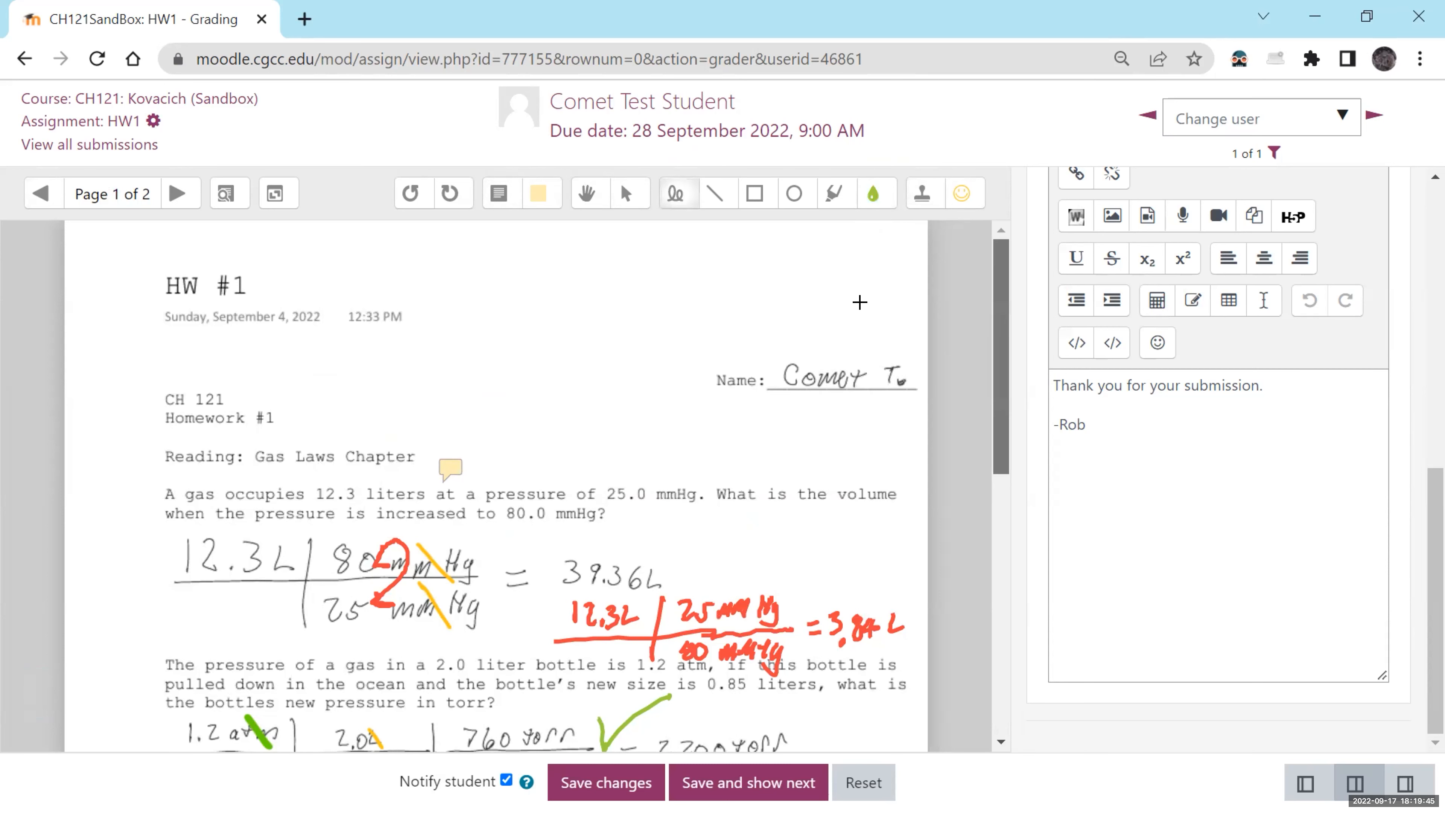
scroll(862, 306, down, 5)
click(874, 193)
click(860, 302)
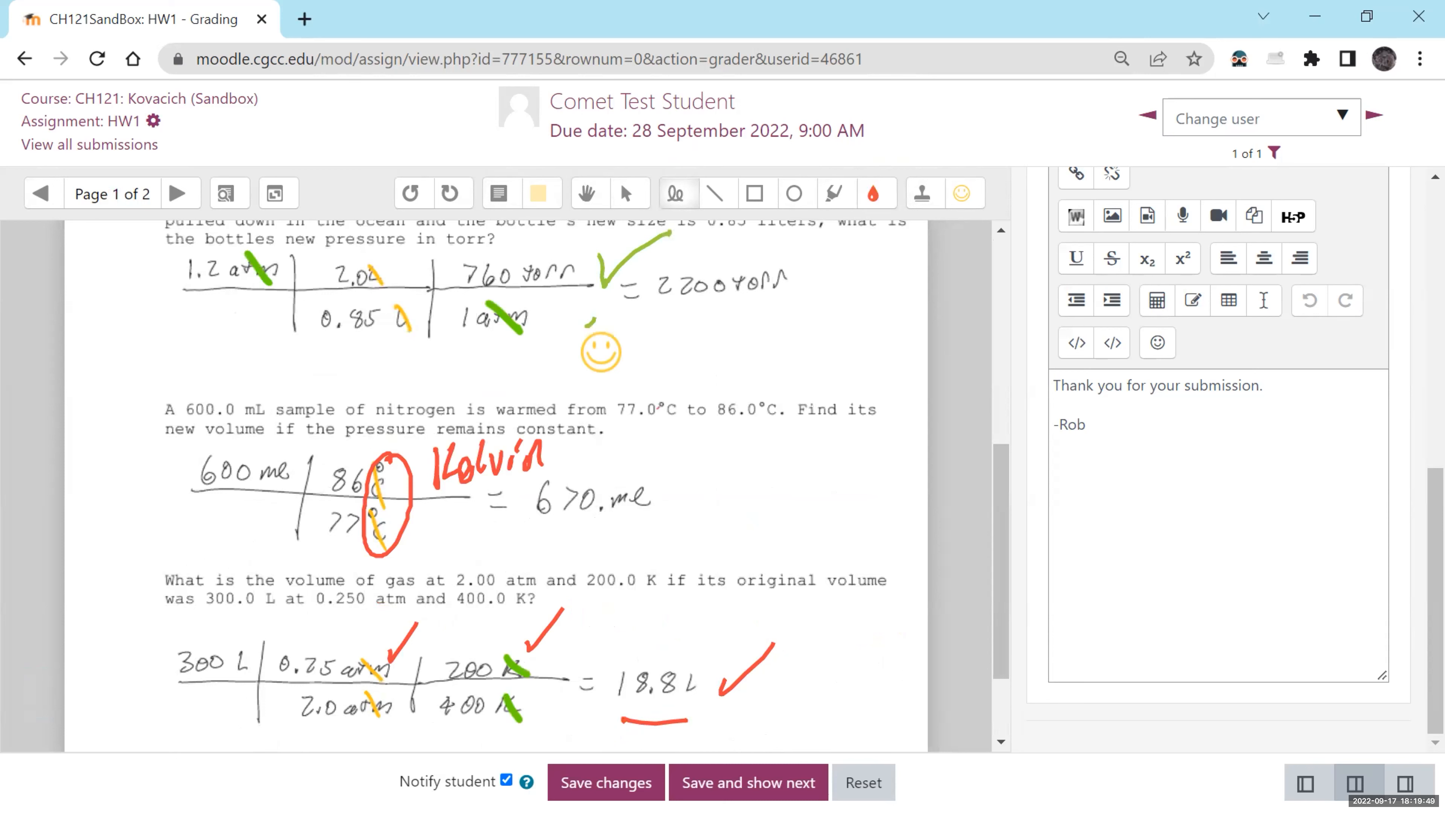
- Highlight in red both °C units in the printed question text of the nitrogen problem
click(626, 194)
click(667, 408)
click(661, 427)
click(834, 194)
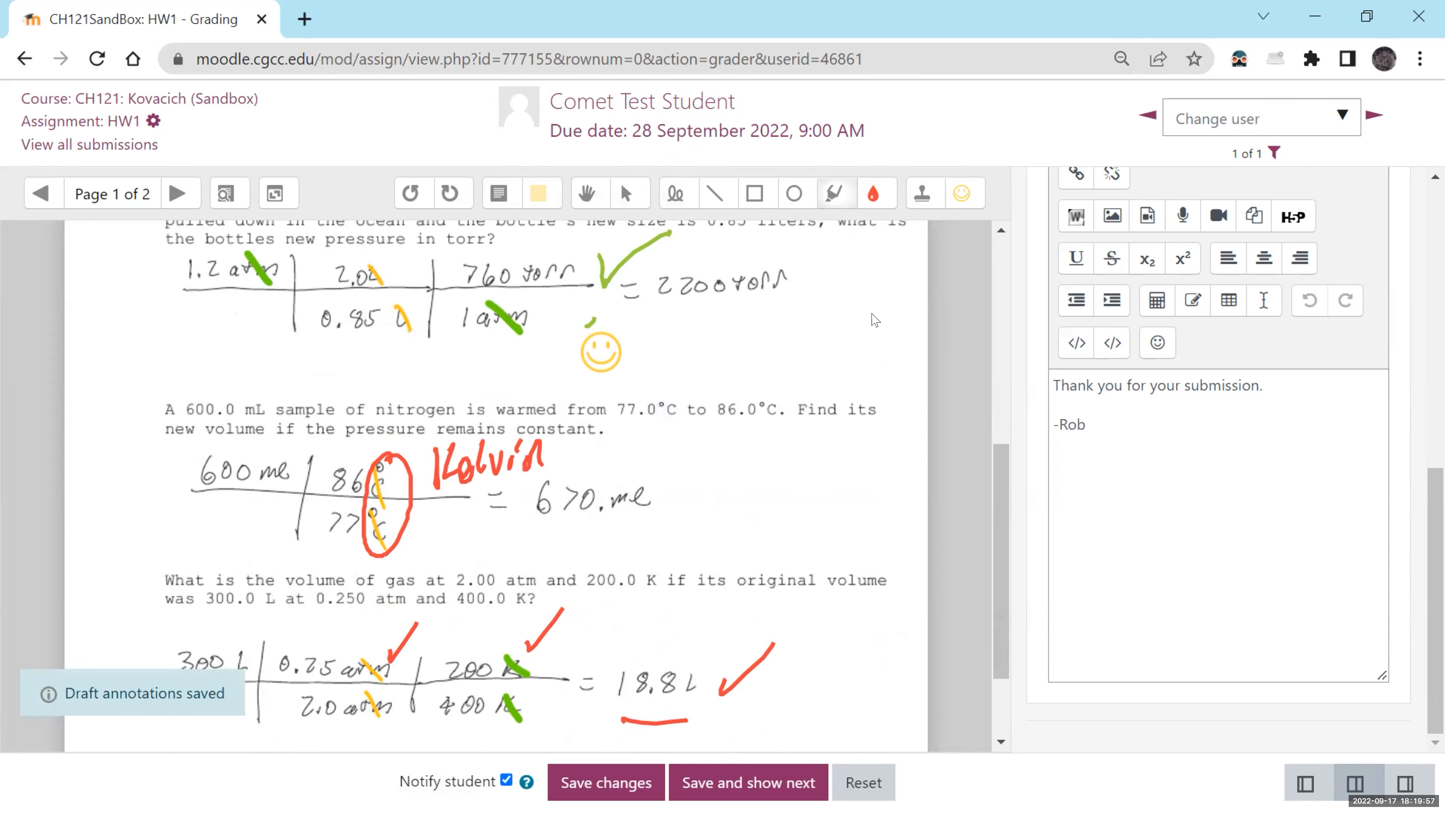
drag(654, 407, 785, 408)
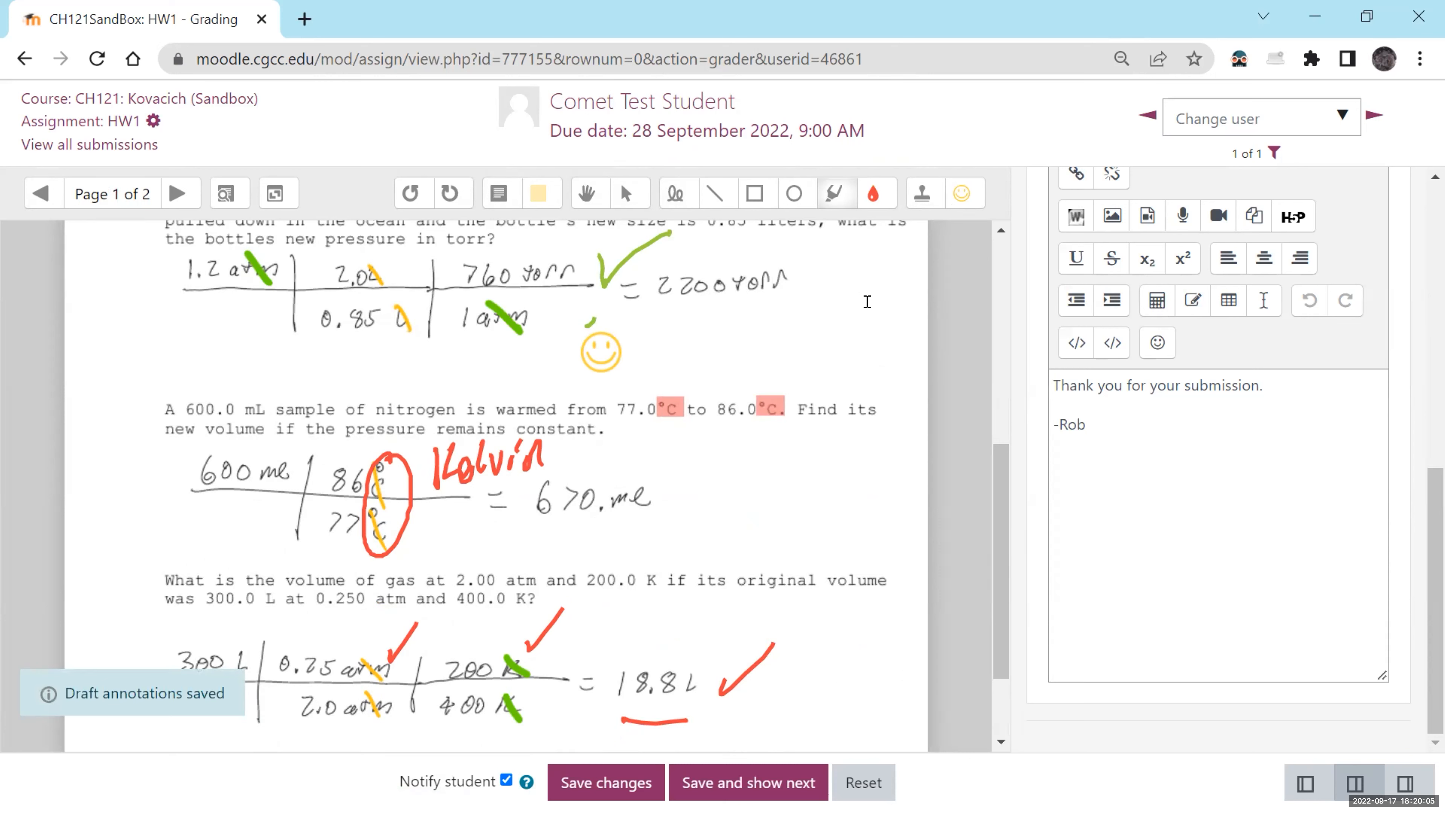
- Set the submission's grade to 4 out of 5 and save the changes with student notification enabled
click(1088, 425)
key(Page_Up)
click(1115, 482)
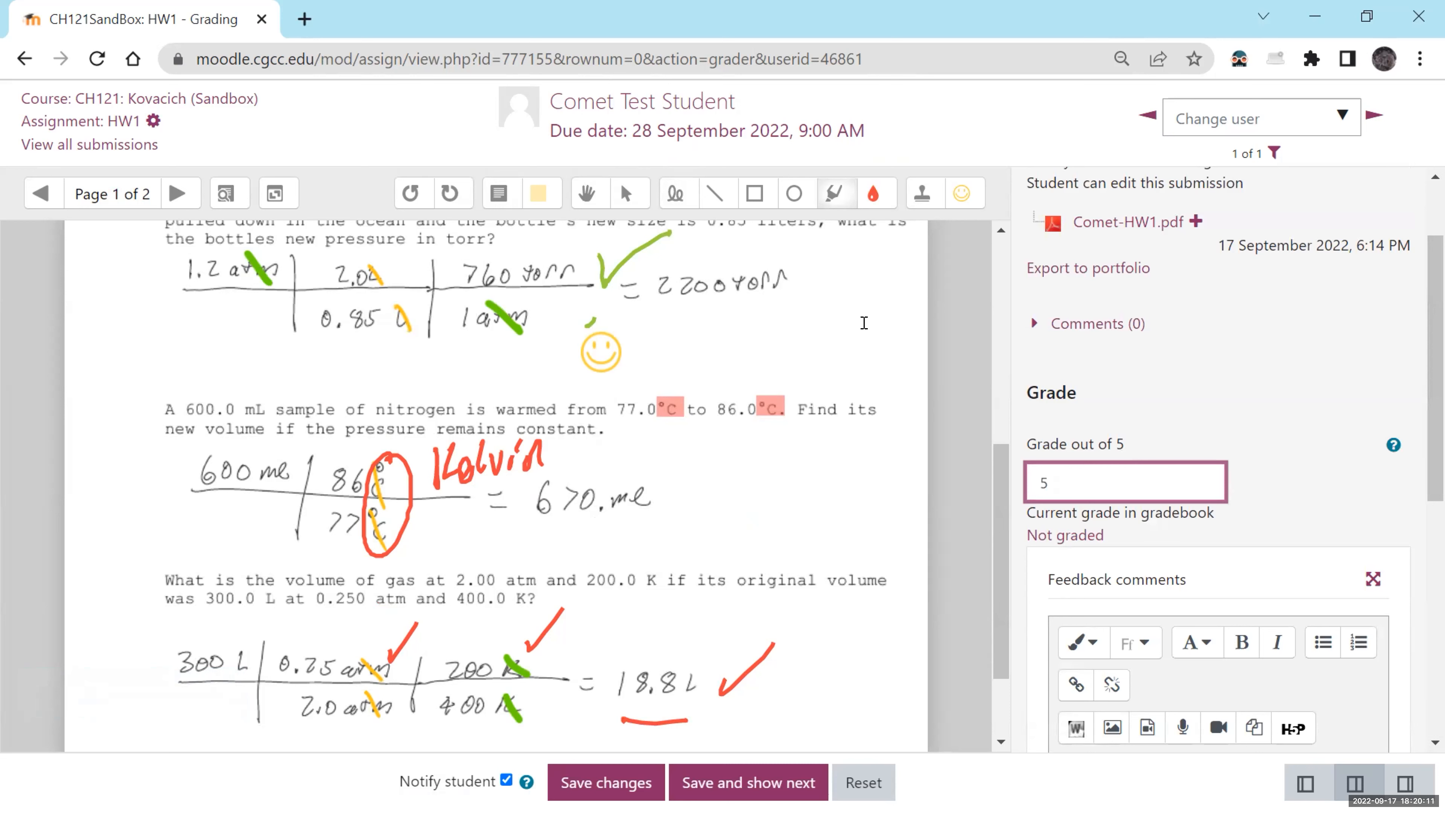
key(BackSpace)
click(605, 783)
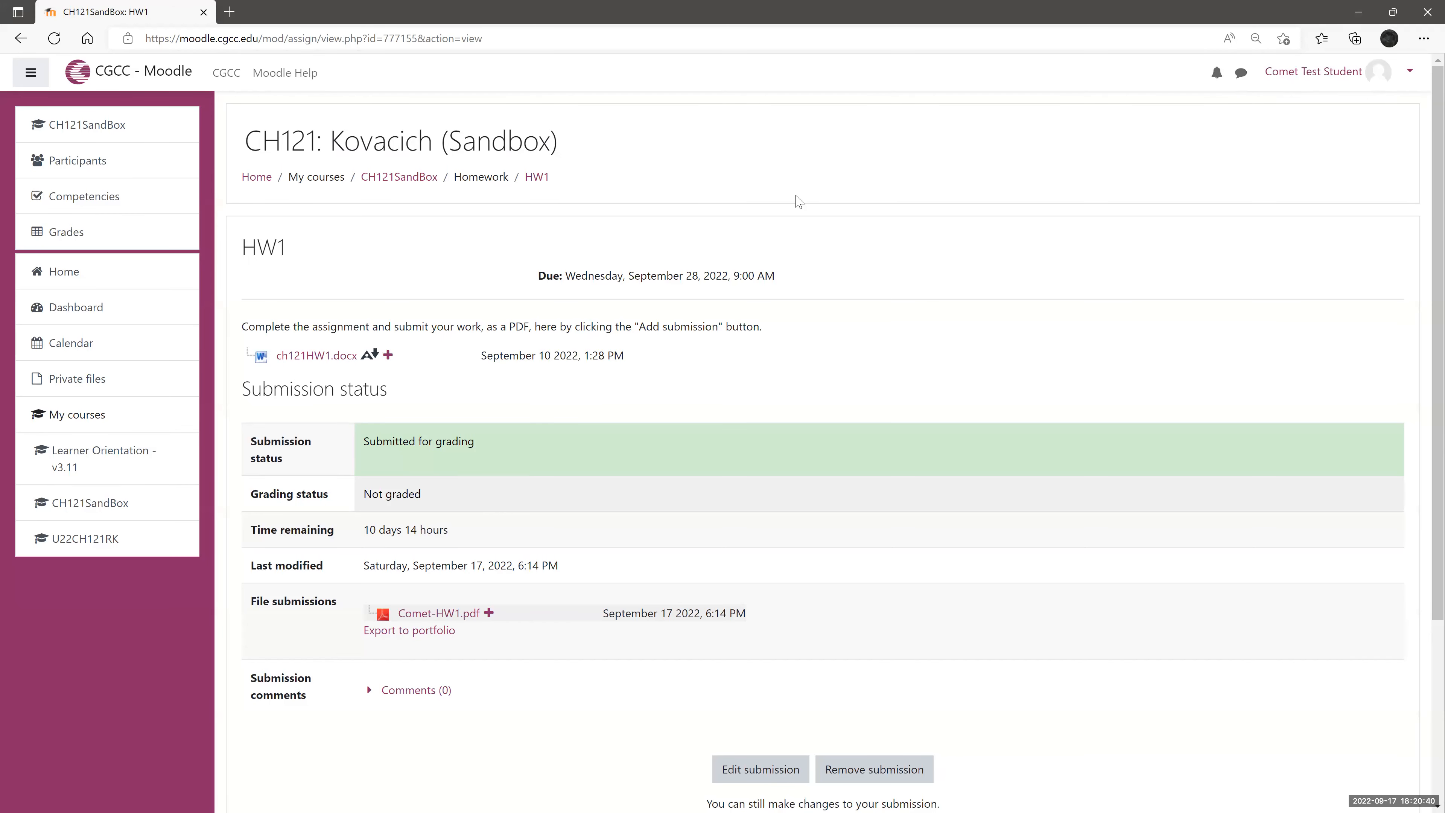
- Switch to the student's Edge window, reload the HW1 page, and review the grade, grader and feedback comments
click(54, 39)
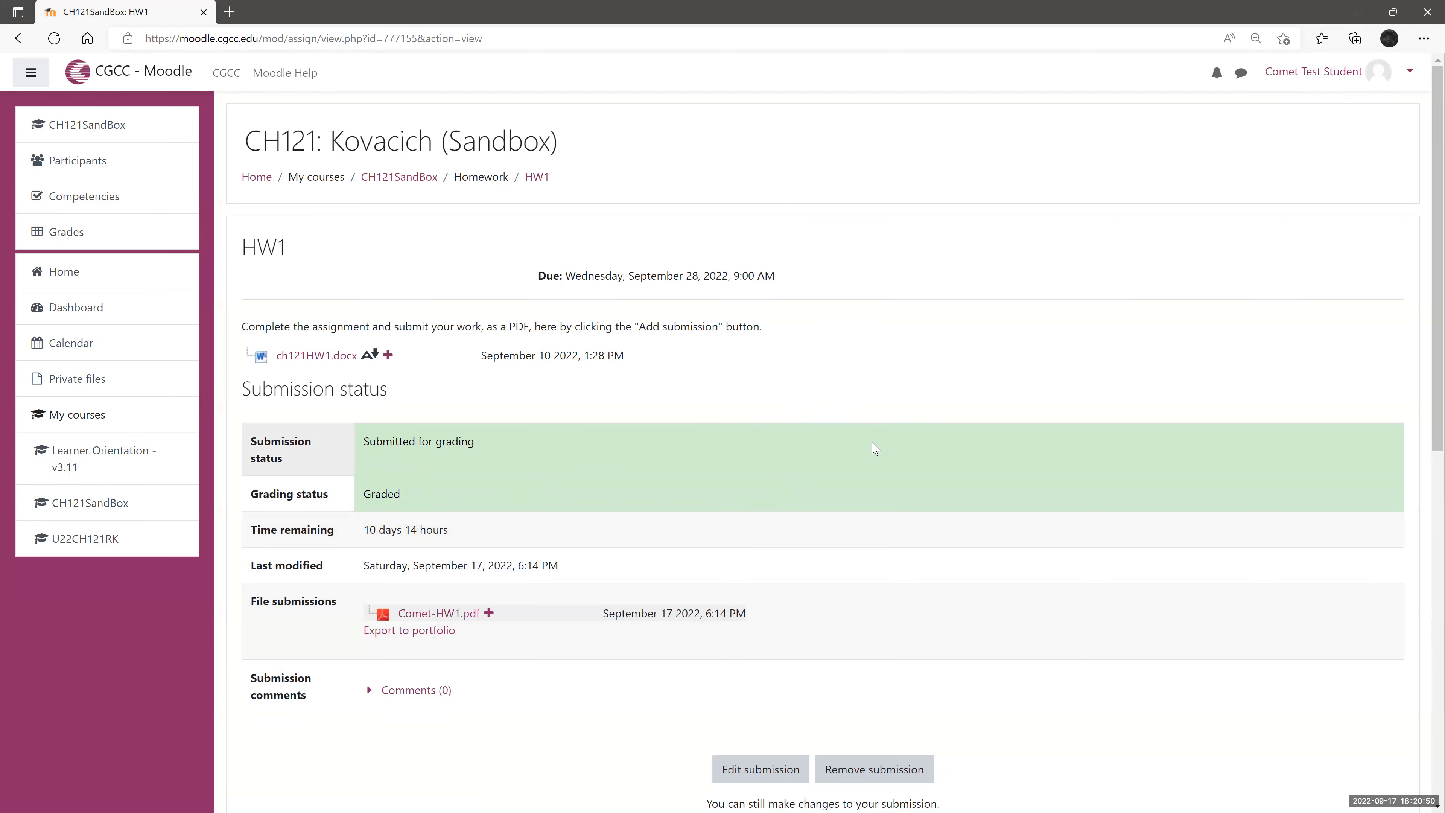
scroll(875, 448, down, 5)
scroll(875, 449, down, 4)
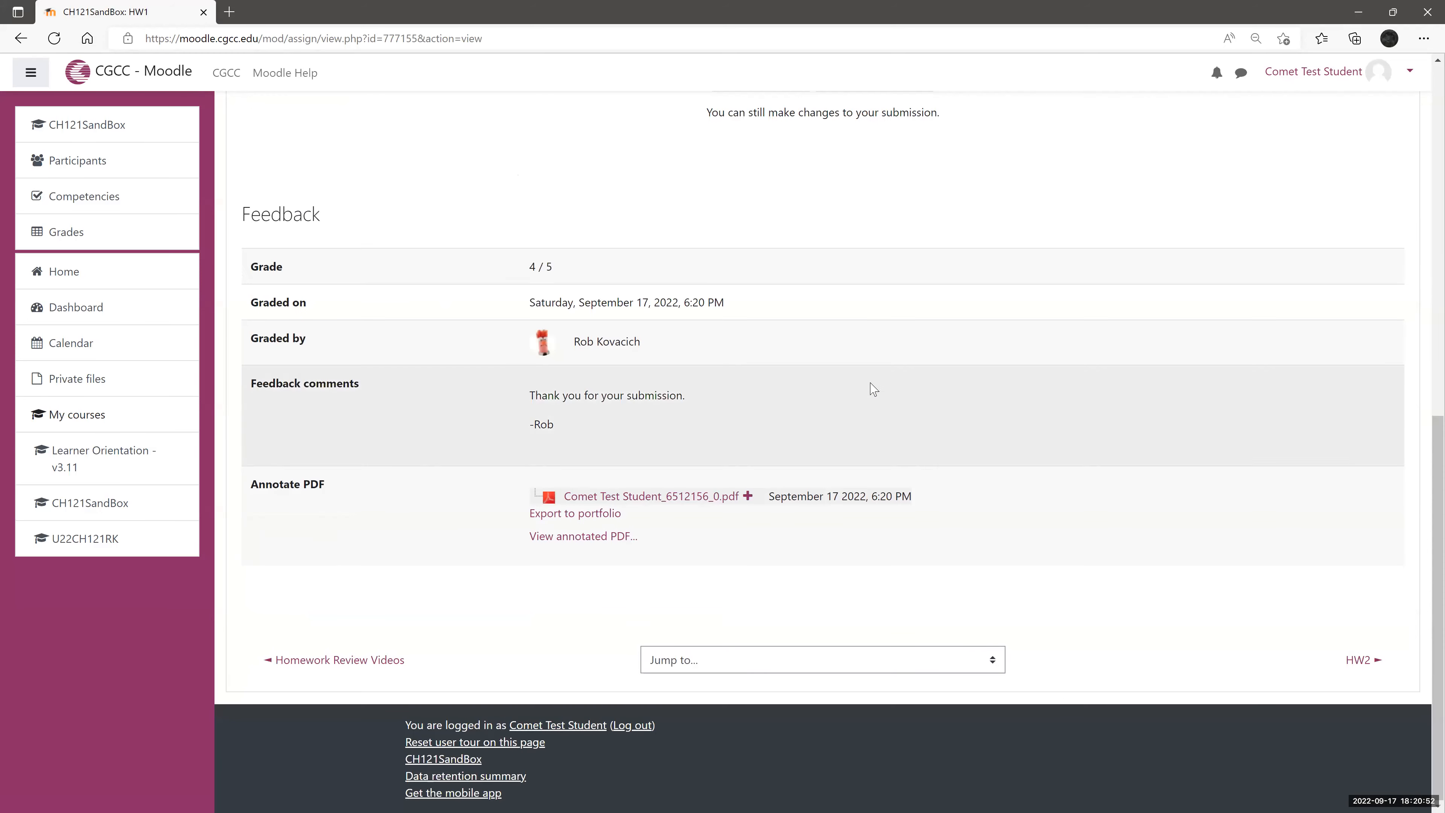
scroll(1424, 445, up, 1)
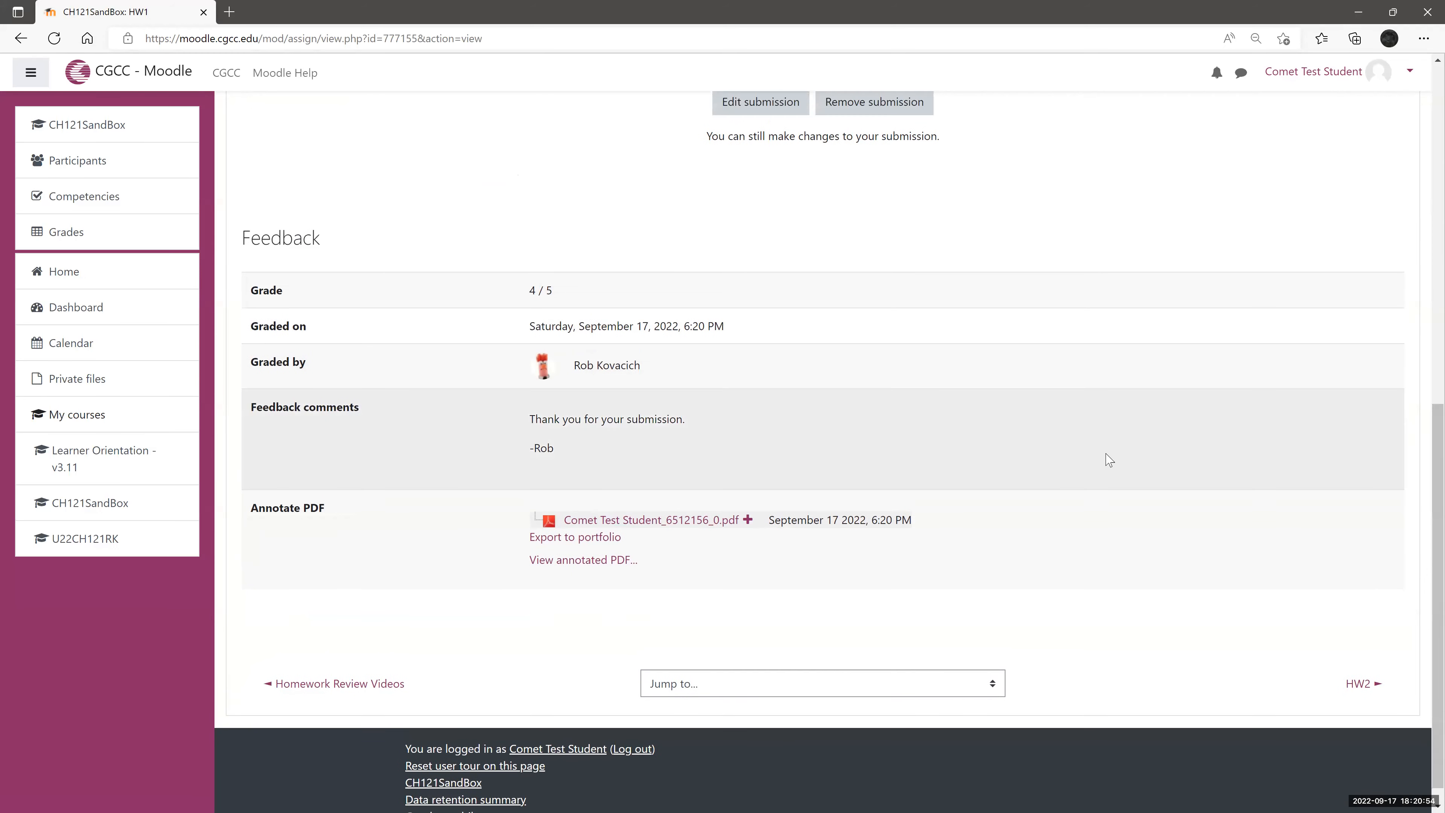
drag(588, 365, 652, 367)
click(758, 400)
drag(529, 419, 634, 449)
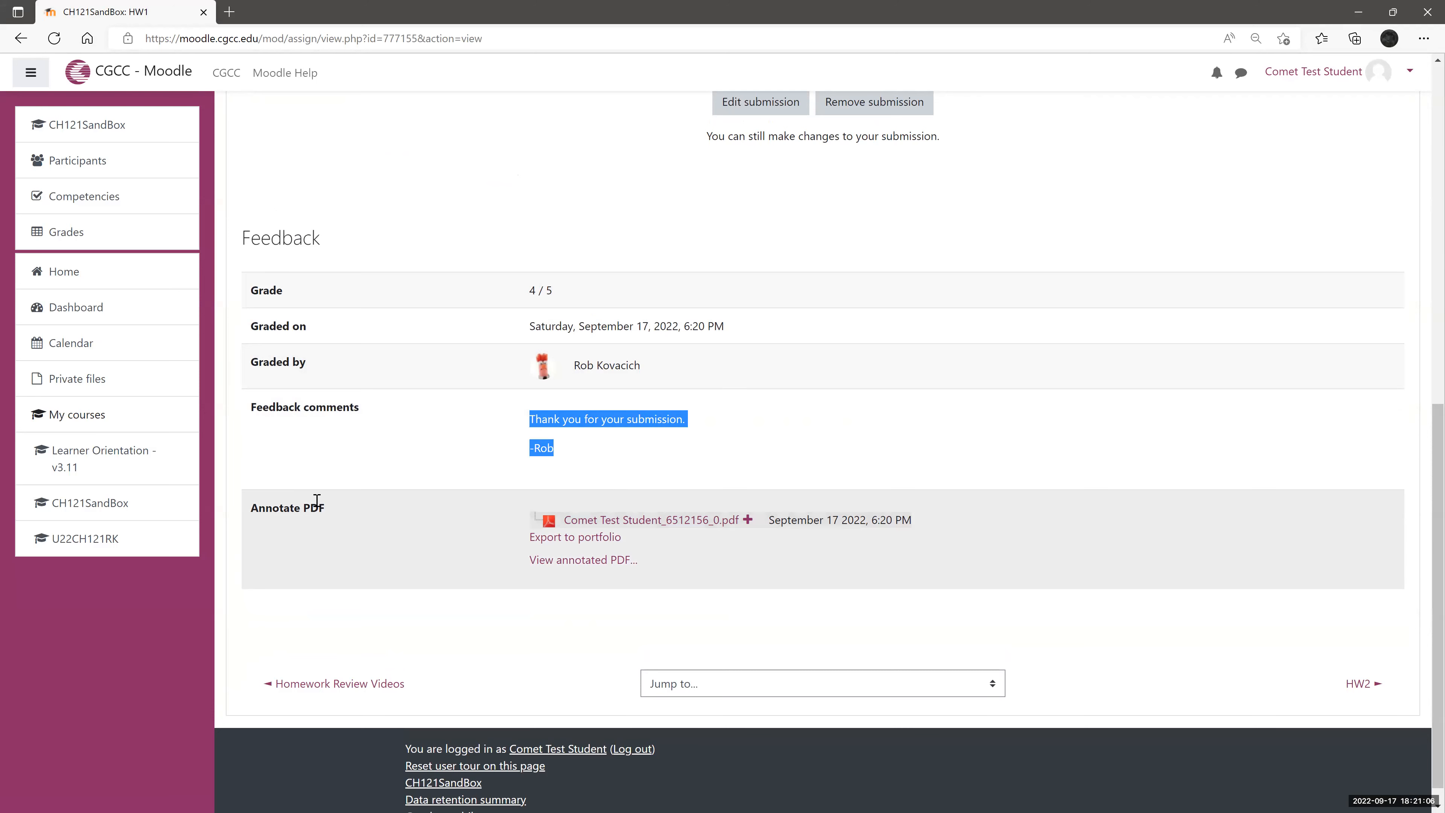
- Download the annotated PDF from the feedback, open it, and review the instructor's markings on page 1
click(591, 522)
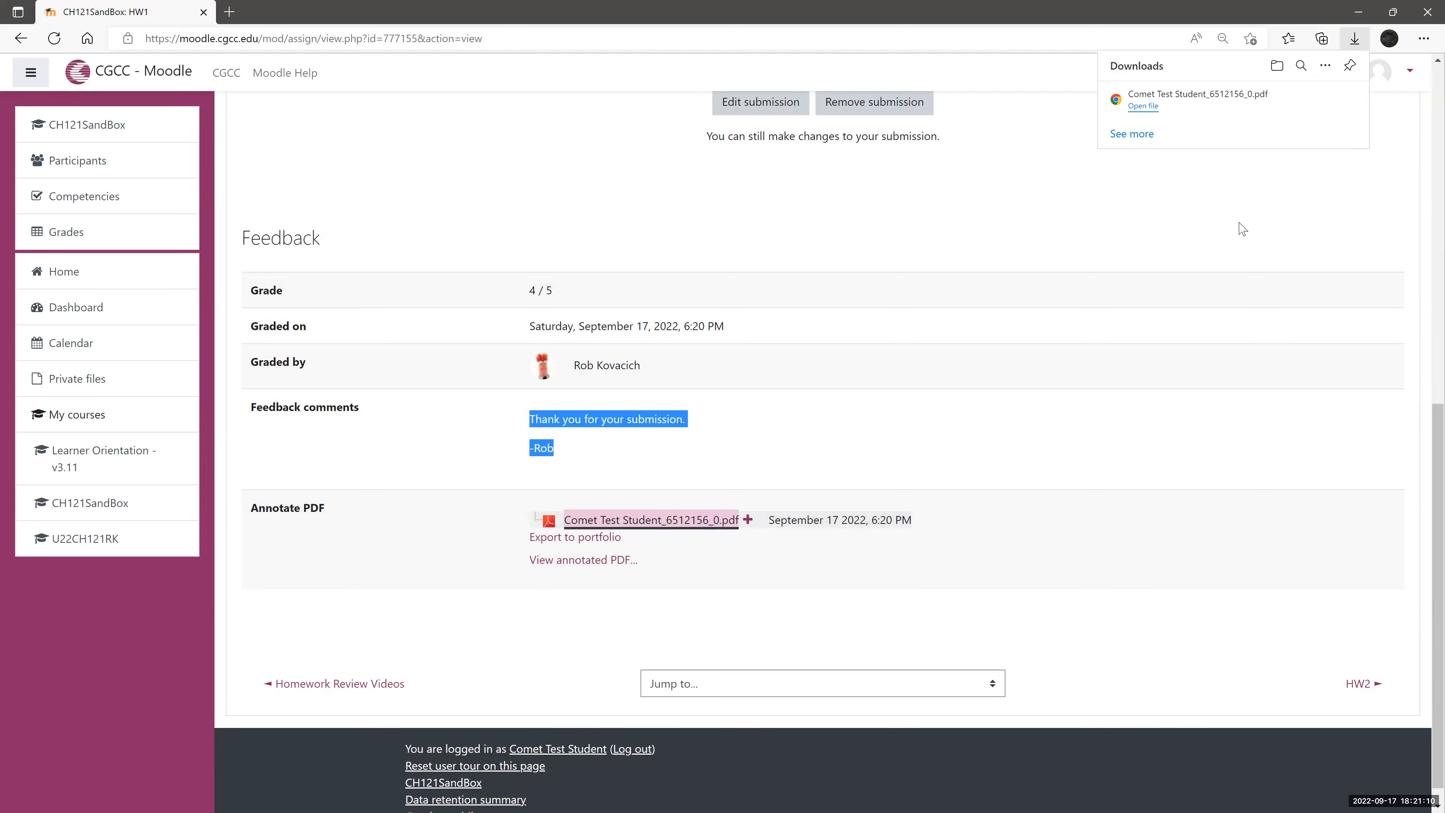
click(1143, 106)
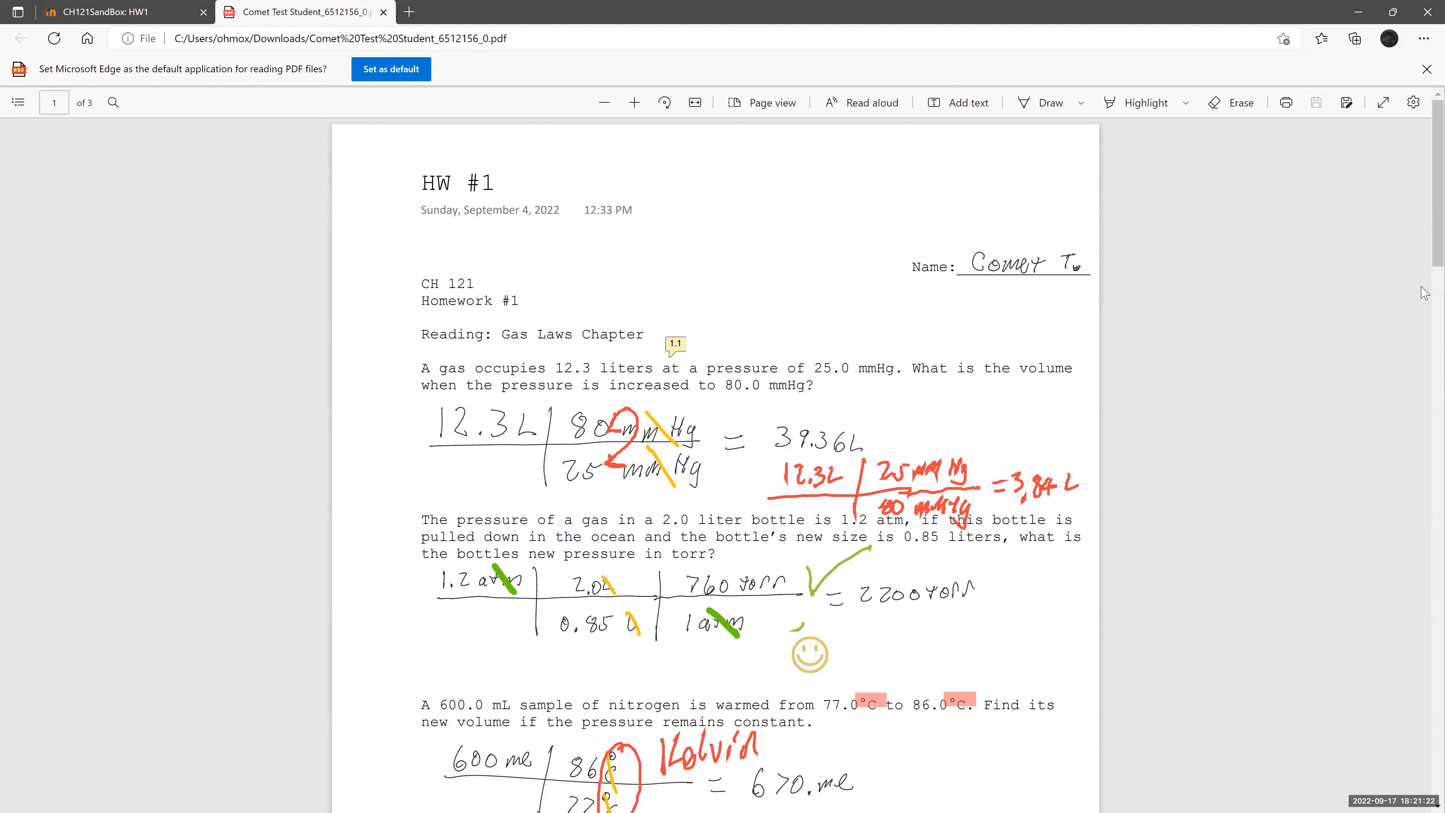
scroll(1424, 275, down, 1)
drag(1424, 275, 689, 251)
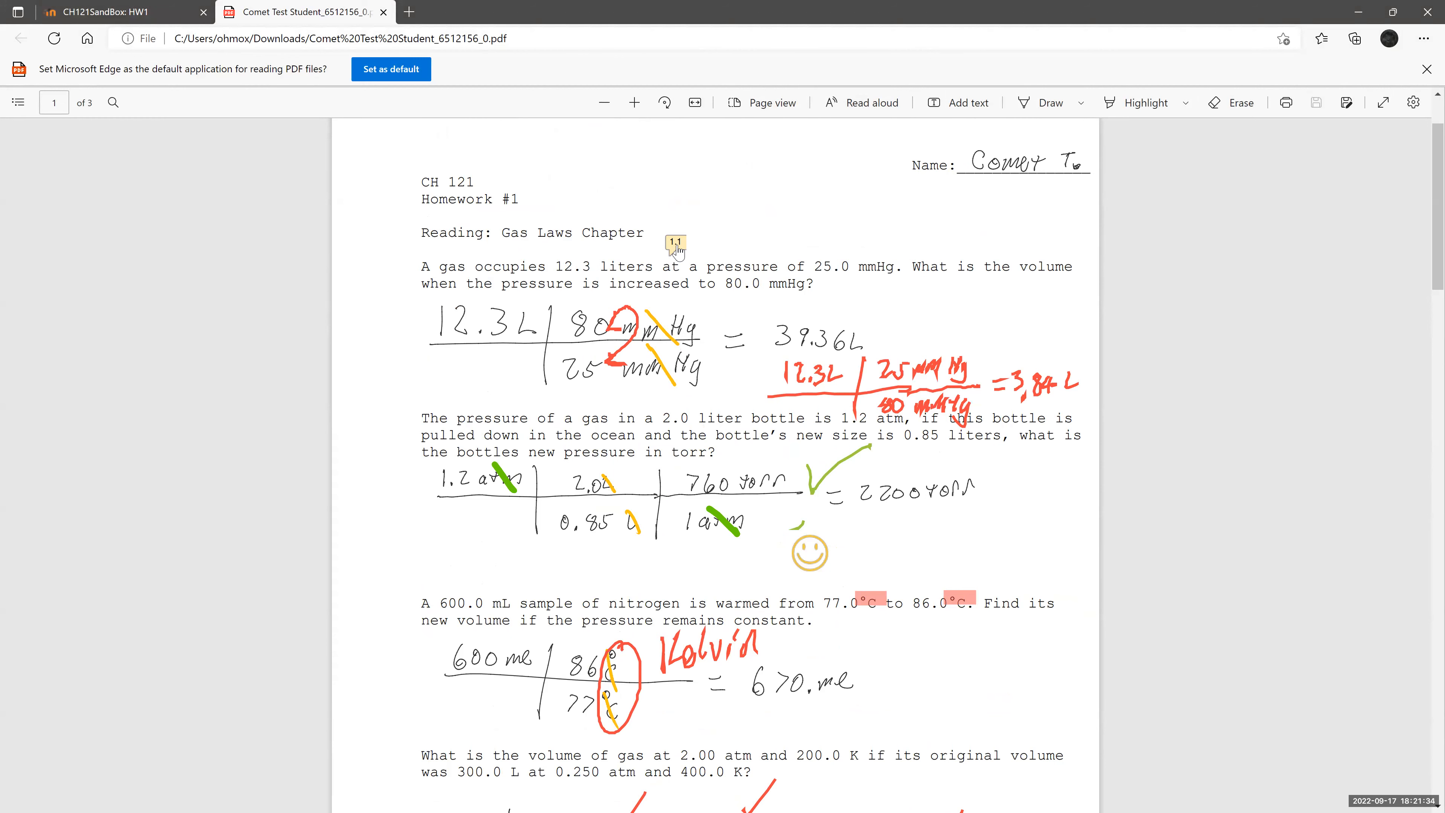
drag(1426, 206, 1426, 259)
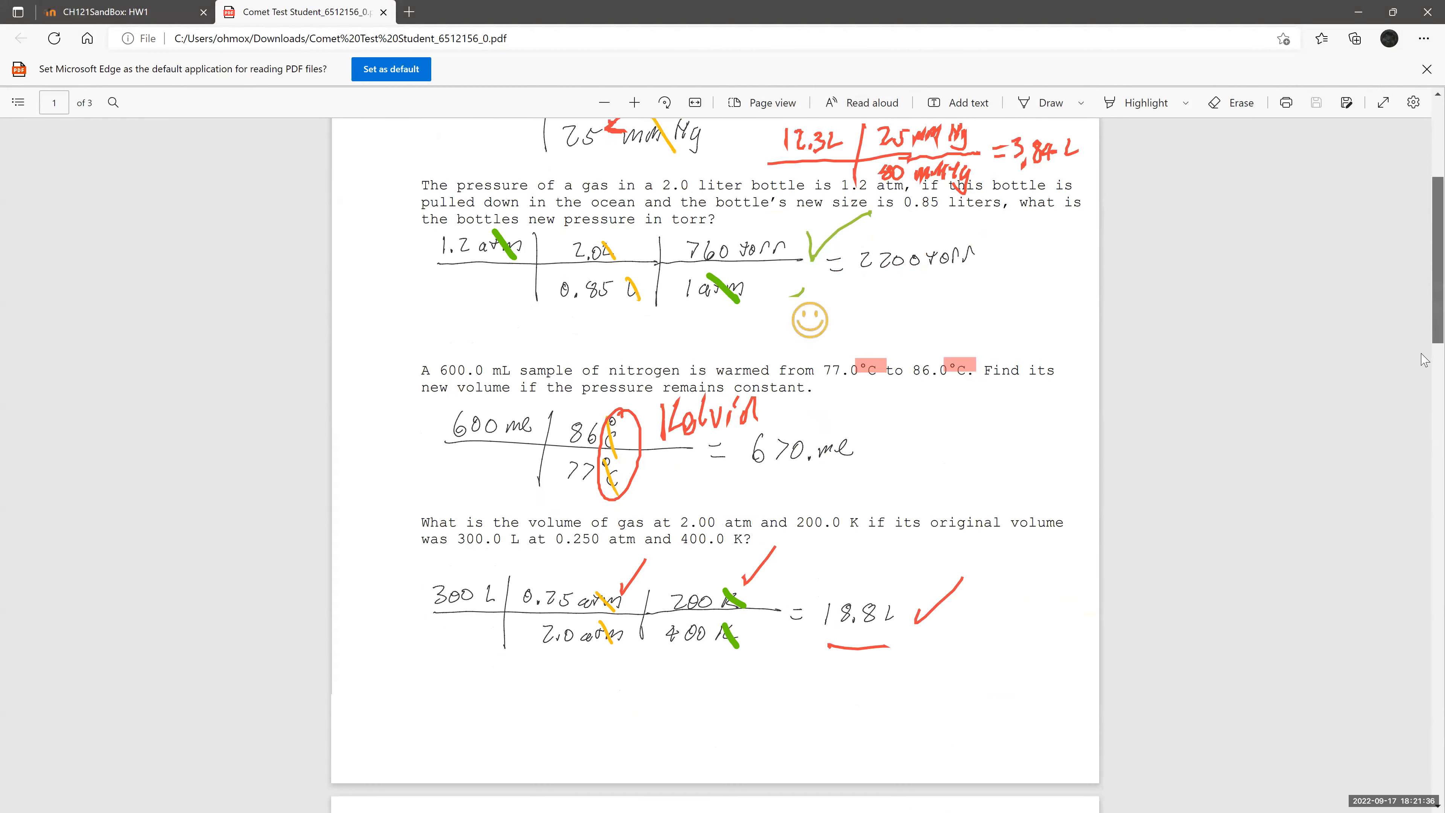
- Read comment 1.1 in the Index of comments on the last page and match it to its marker on page 1
scroll(1402, 533, down, 15)
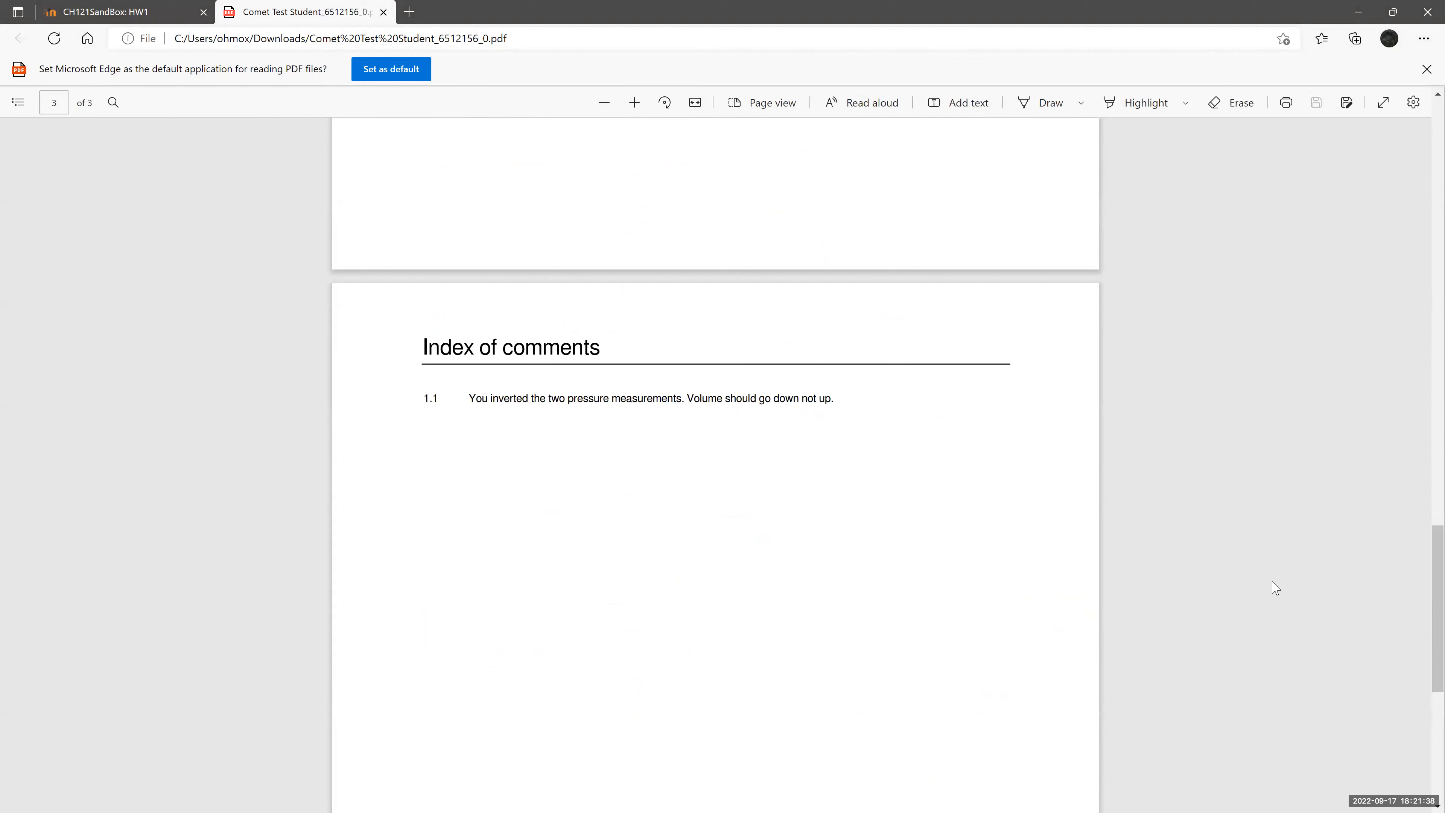
drag(470, 399, 852, 429)
click(853, 430)
scroll(1424, 488, up, 1)
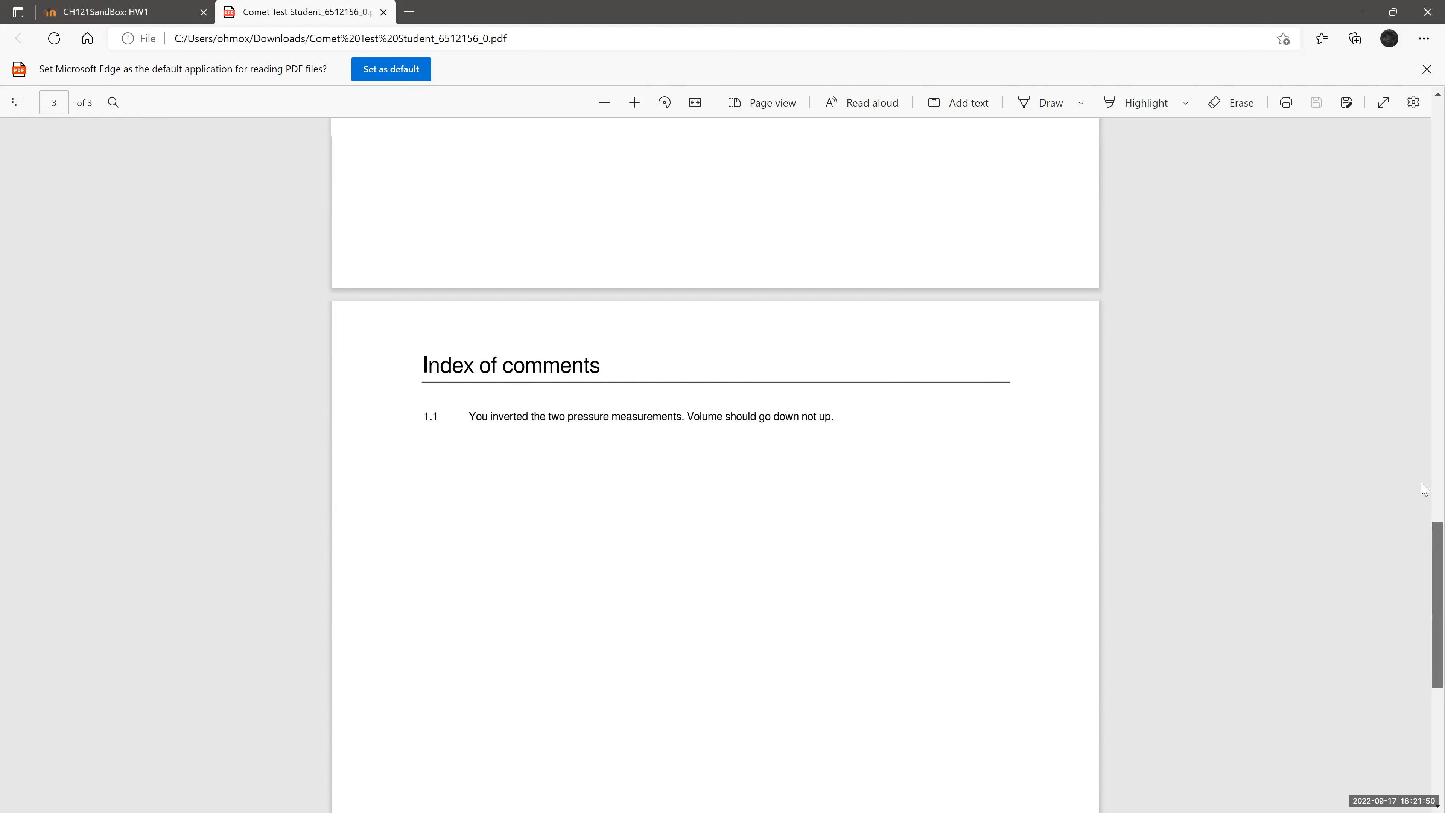
scroll(1424, 489, up, 20)
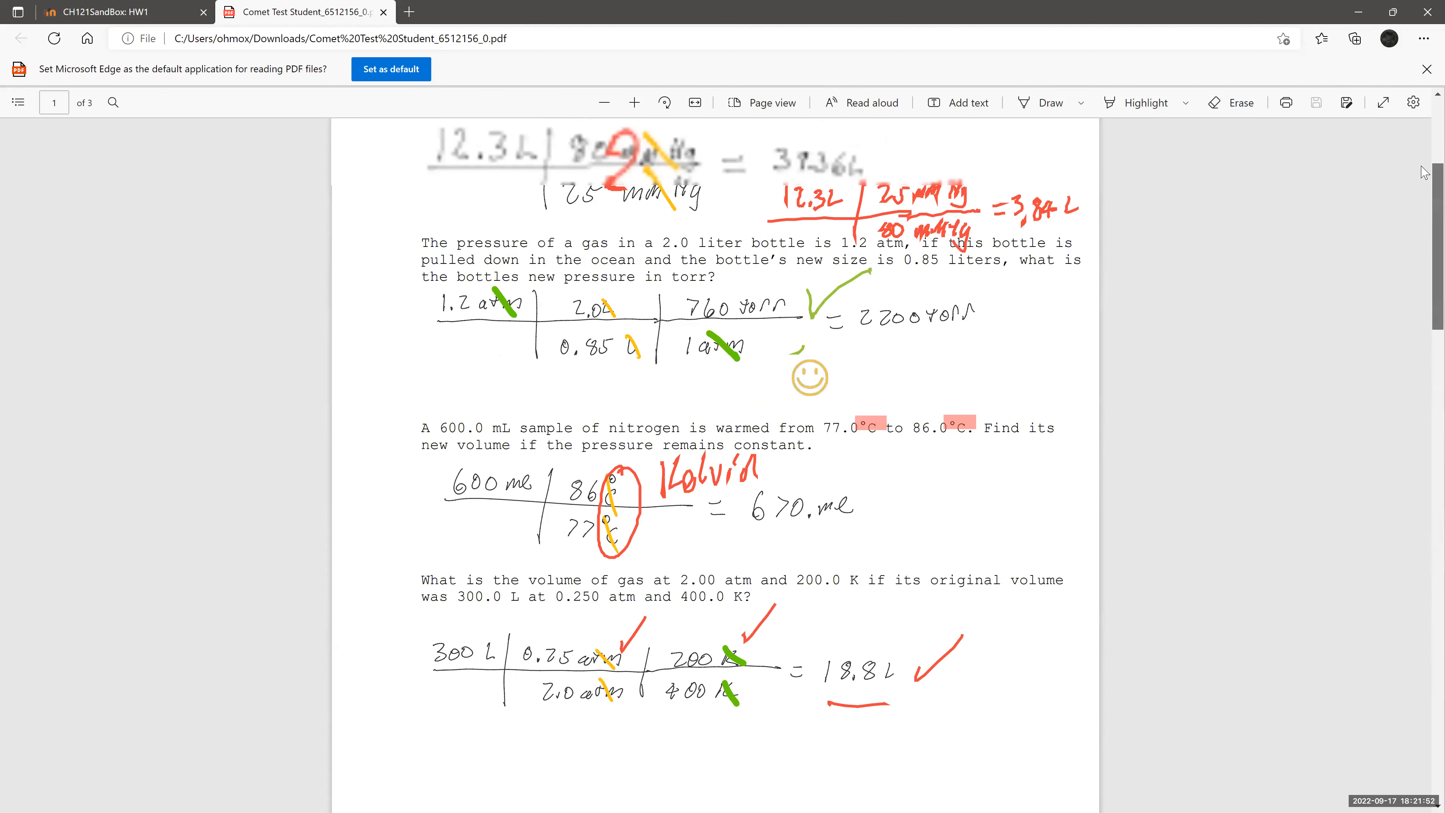
scroll(1424, 164, up, 3)
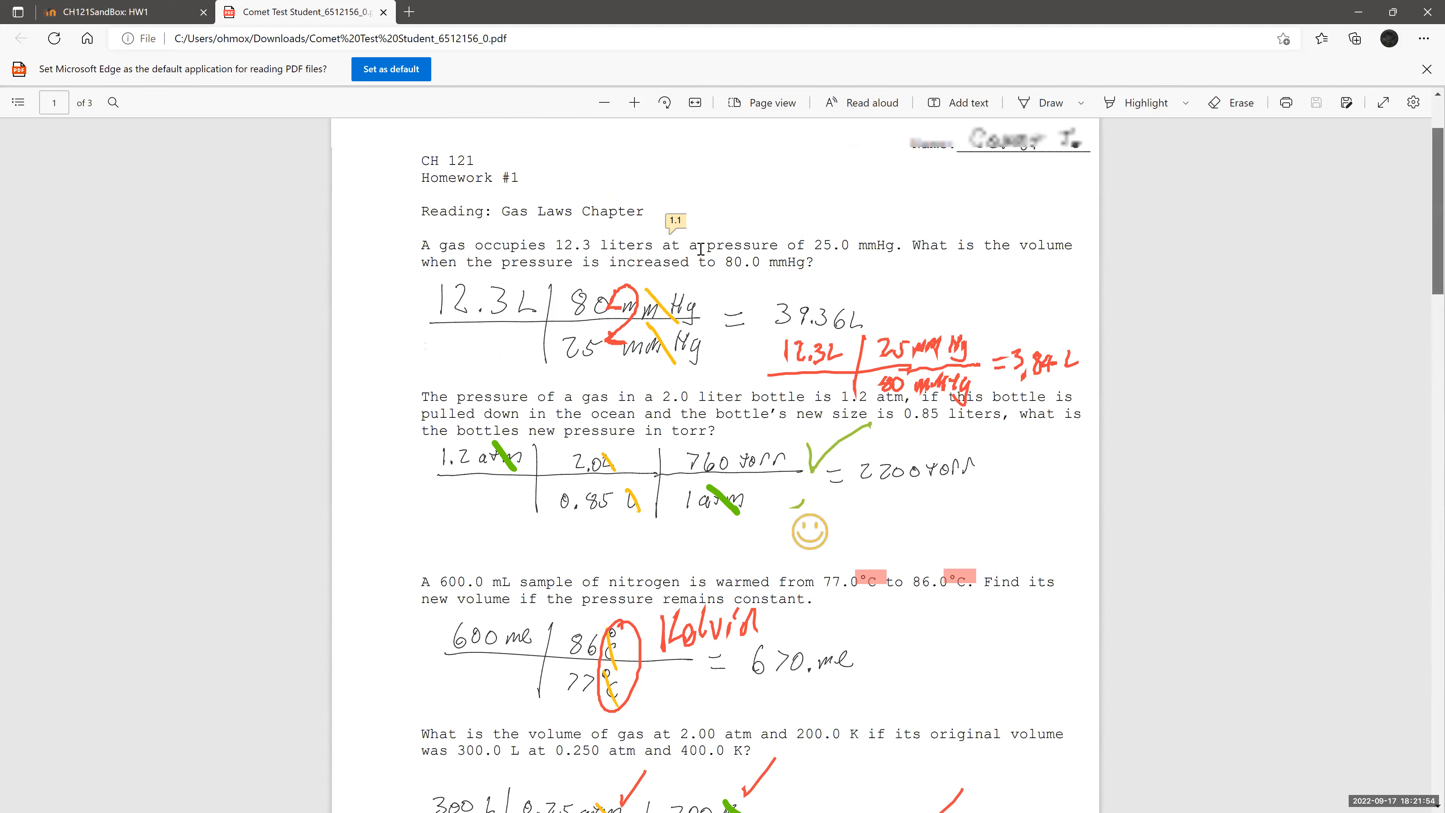